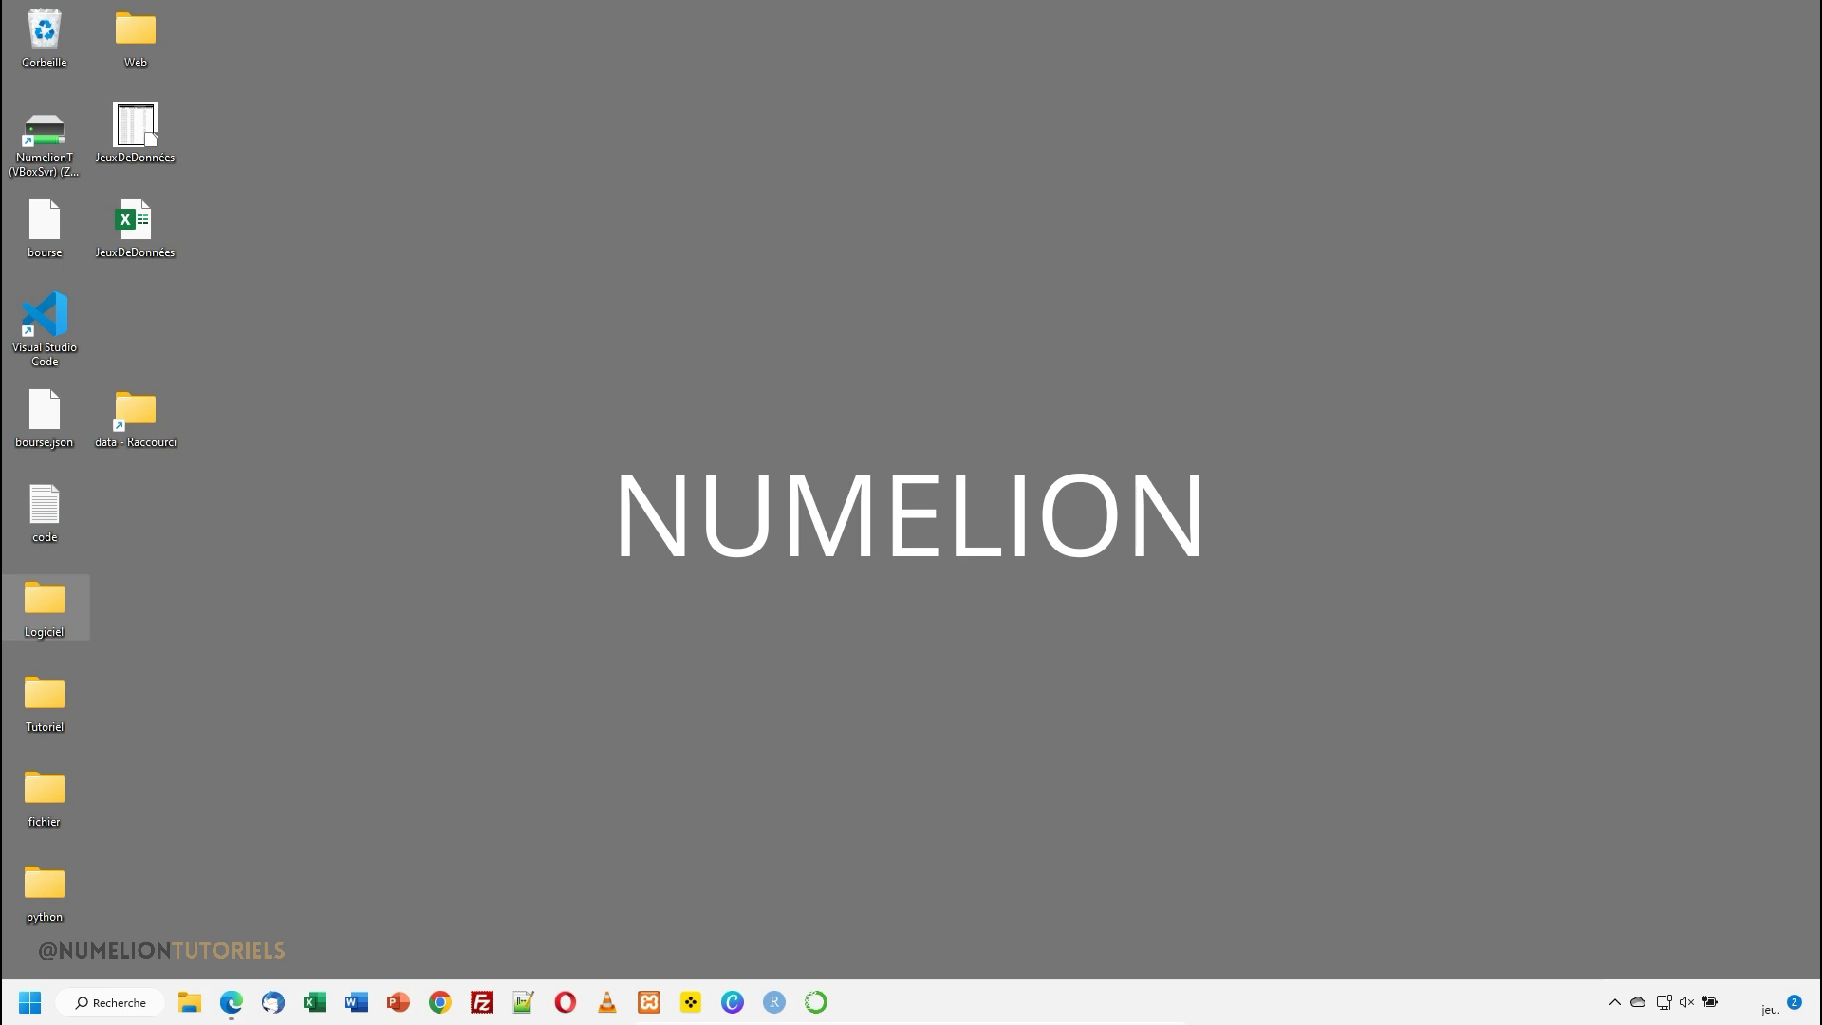
Step: Switch to the Mocodo online page in the Edge browser and generate the diagram of the supplied sample model
left_click(231, 1002)
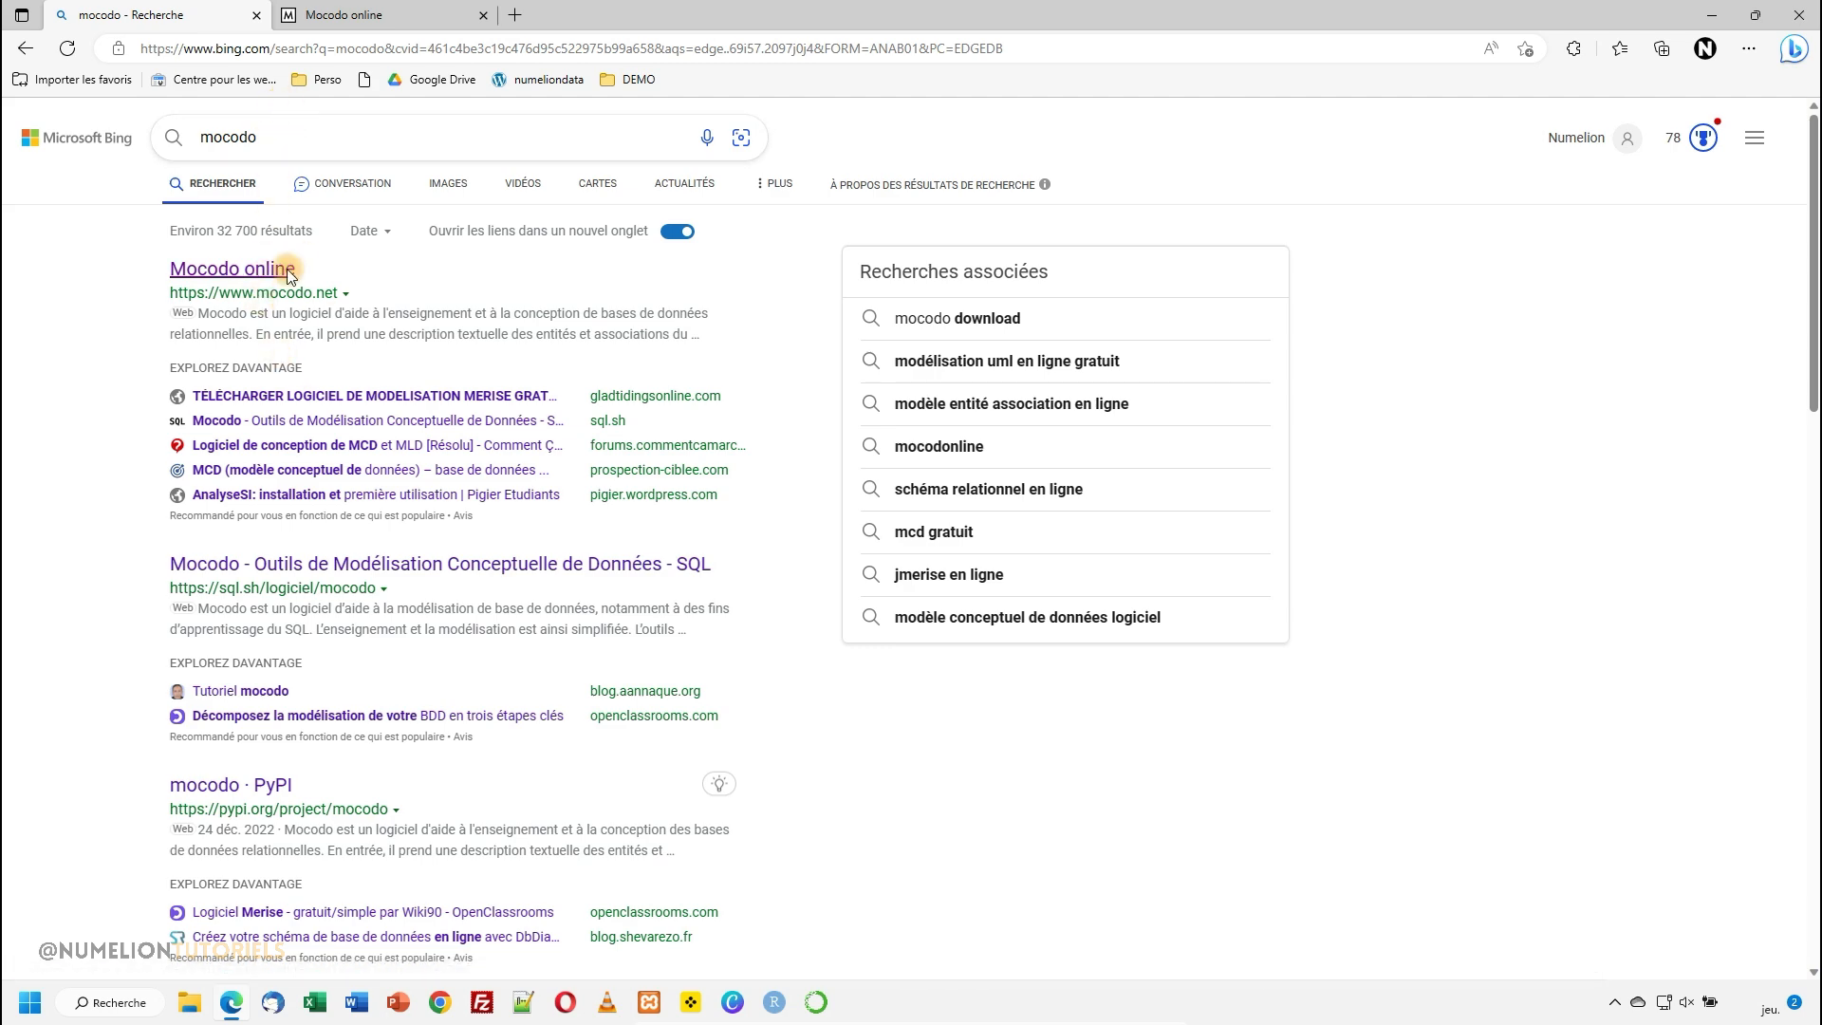
left_click(340, 11)
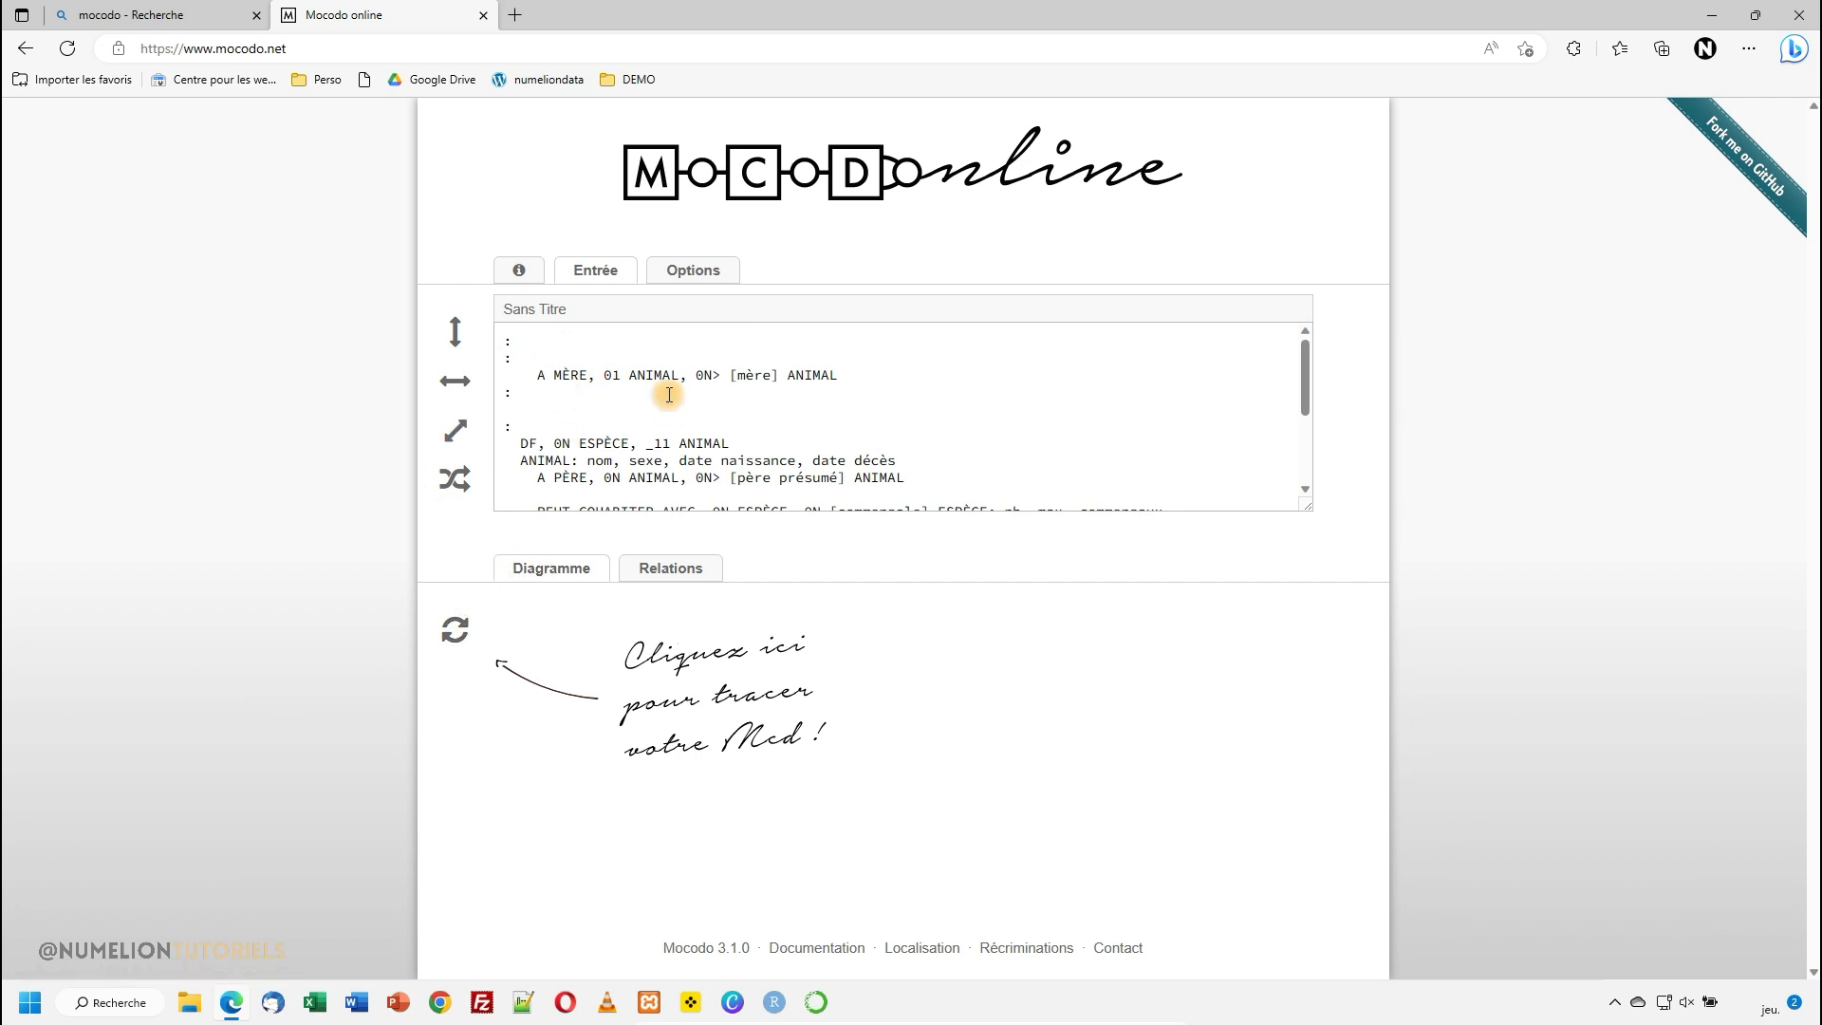
scroll(588, 415, "down", 2)
scroll(589, 414, "down", 3)
scroll(579, 413, "up", 4)
left_click(473, 634)
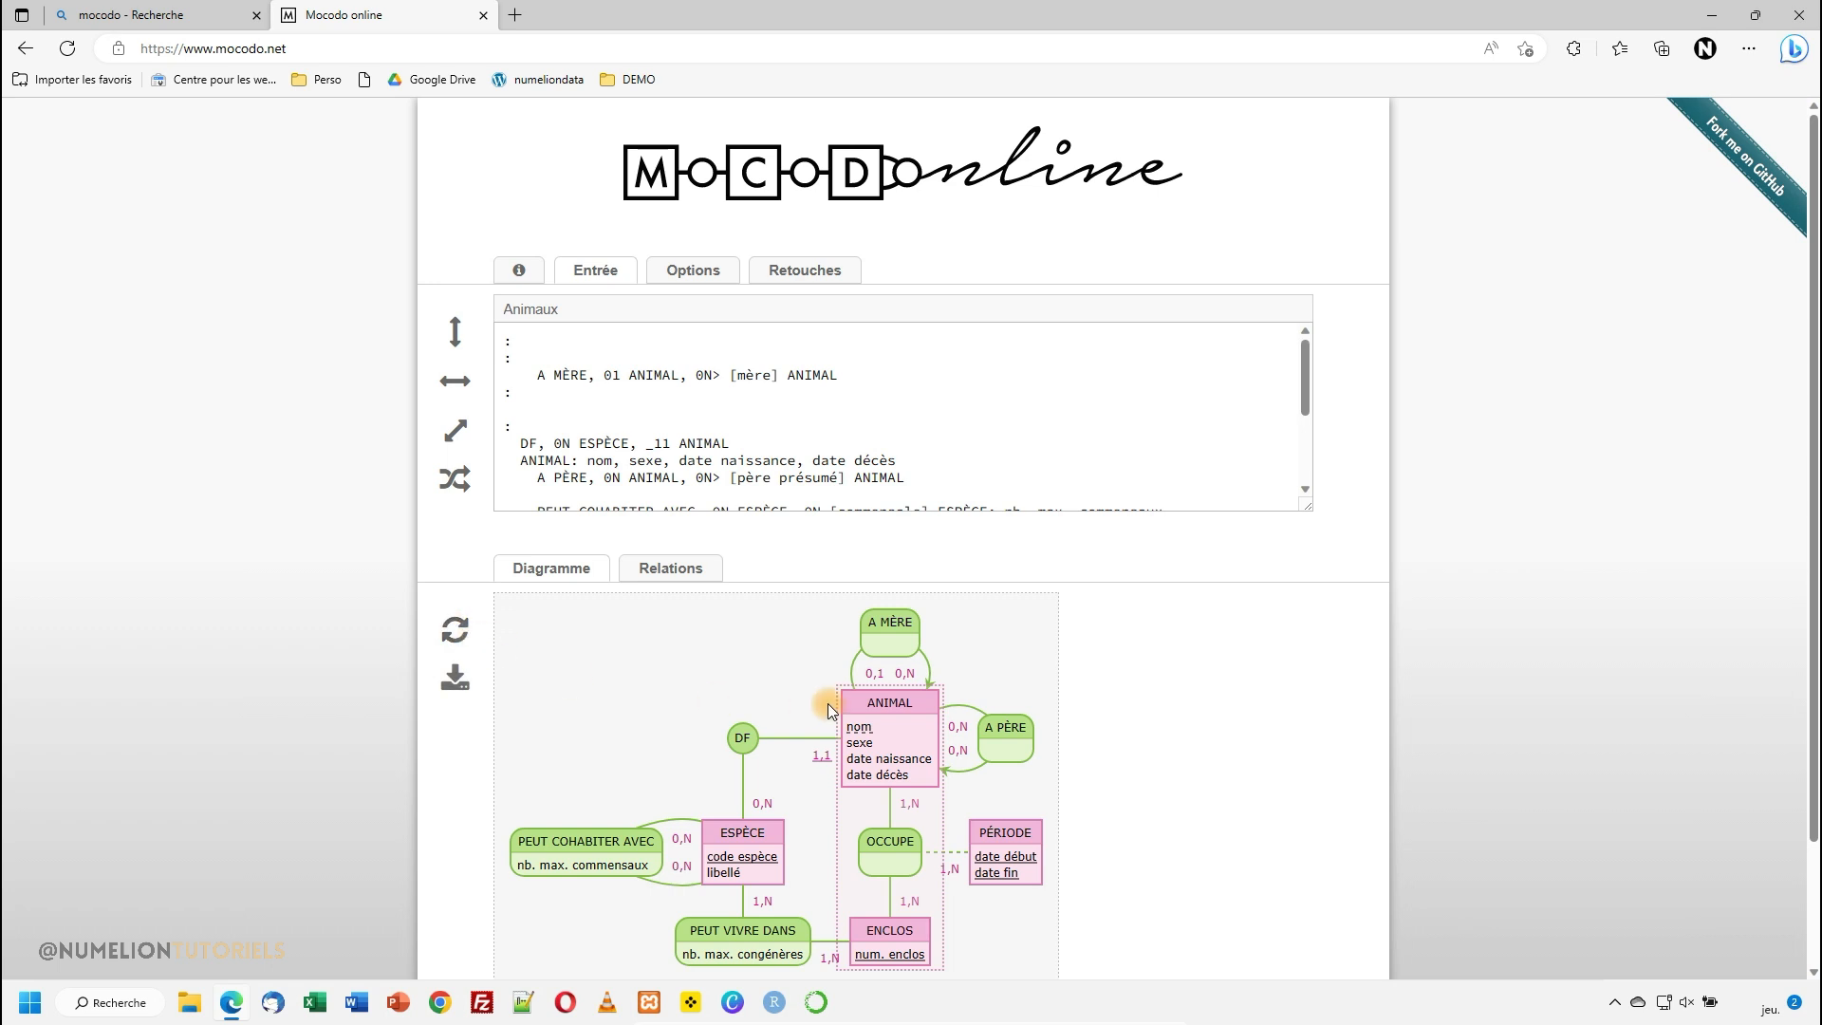
scroll(847, 824, "down", 2)
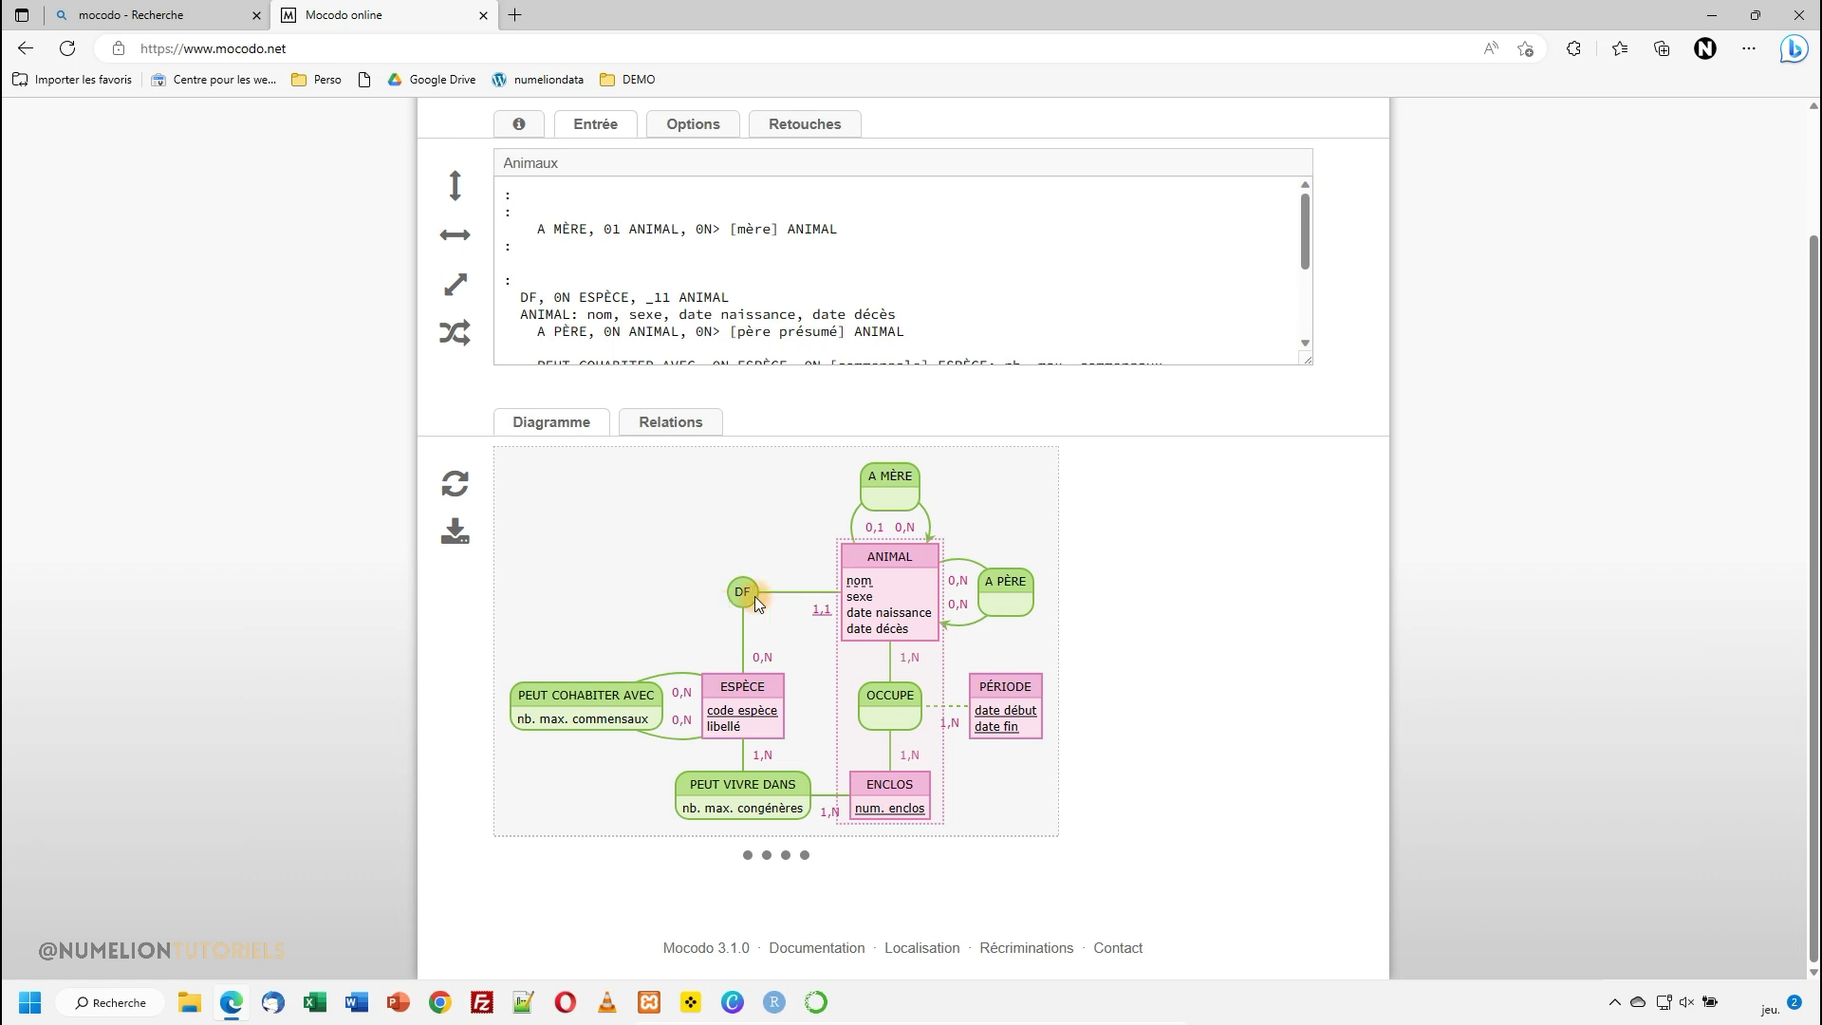
Step: Look through the option settings, the layout adjustments and the relations output, and return to the sample's text and diagram
left_click(683, 271)
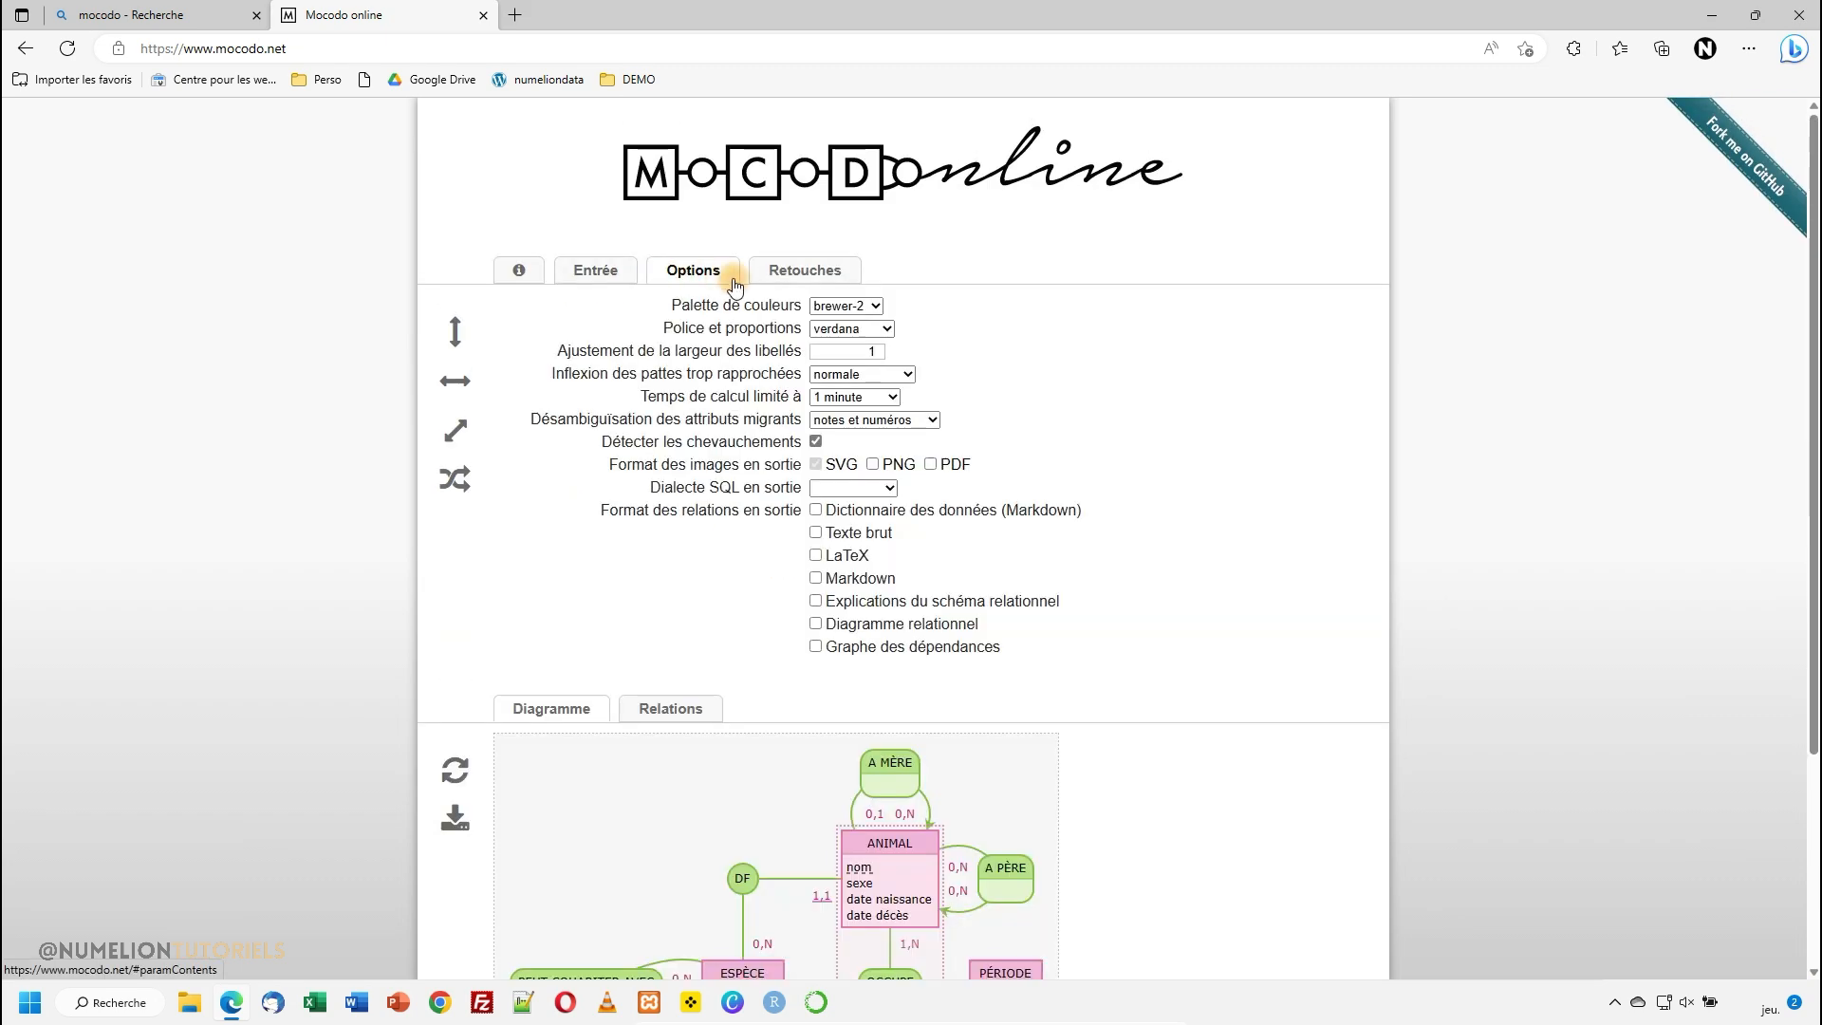
left_click(800, 270)
left_click(593, 273)
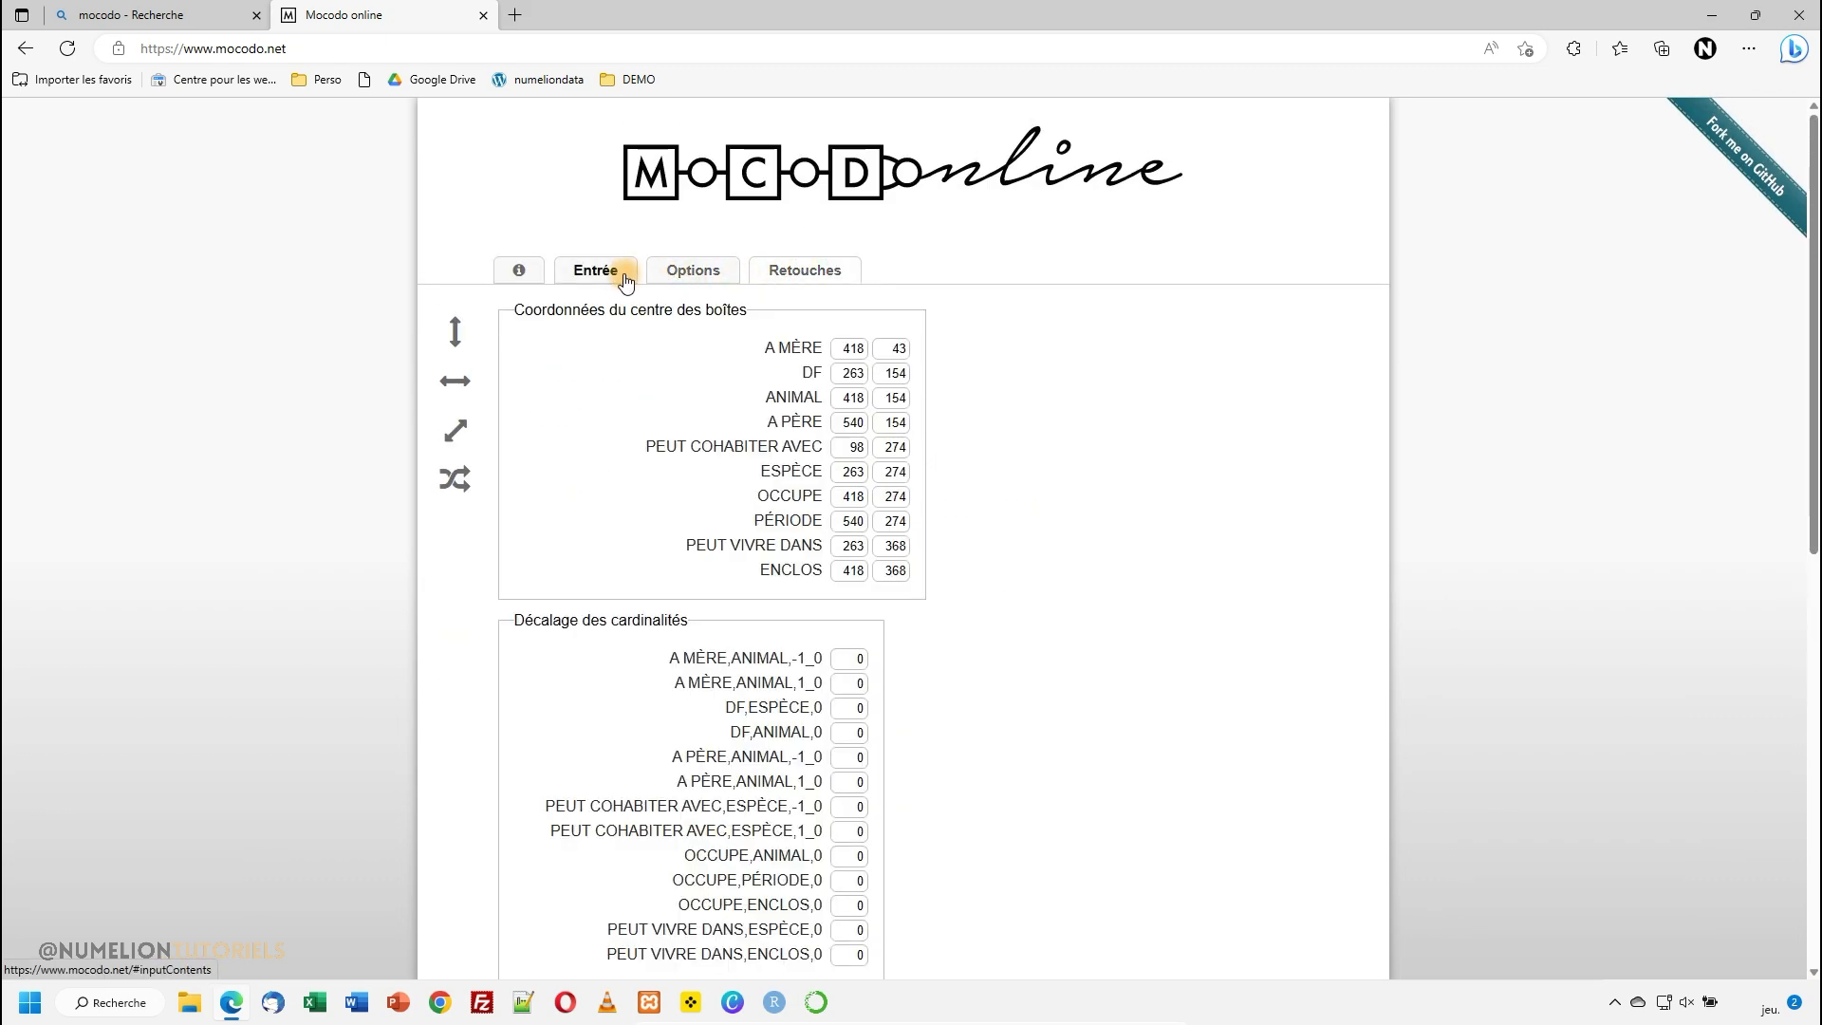
scroll(758, 373, "down", 2)
scroll(718, 434, "up", 2)
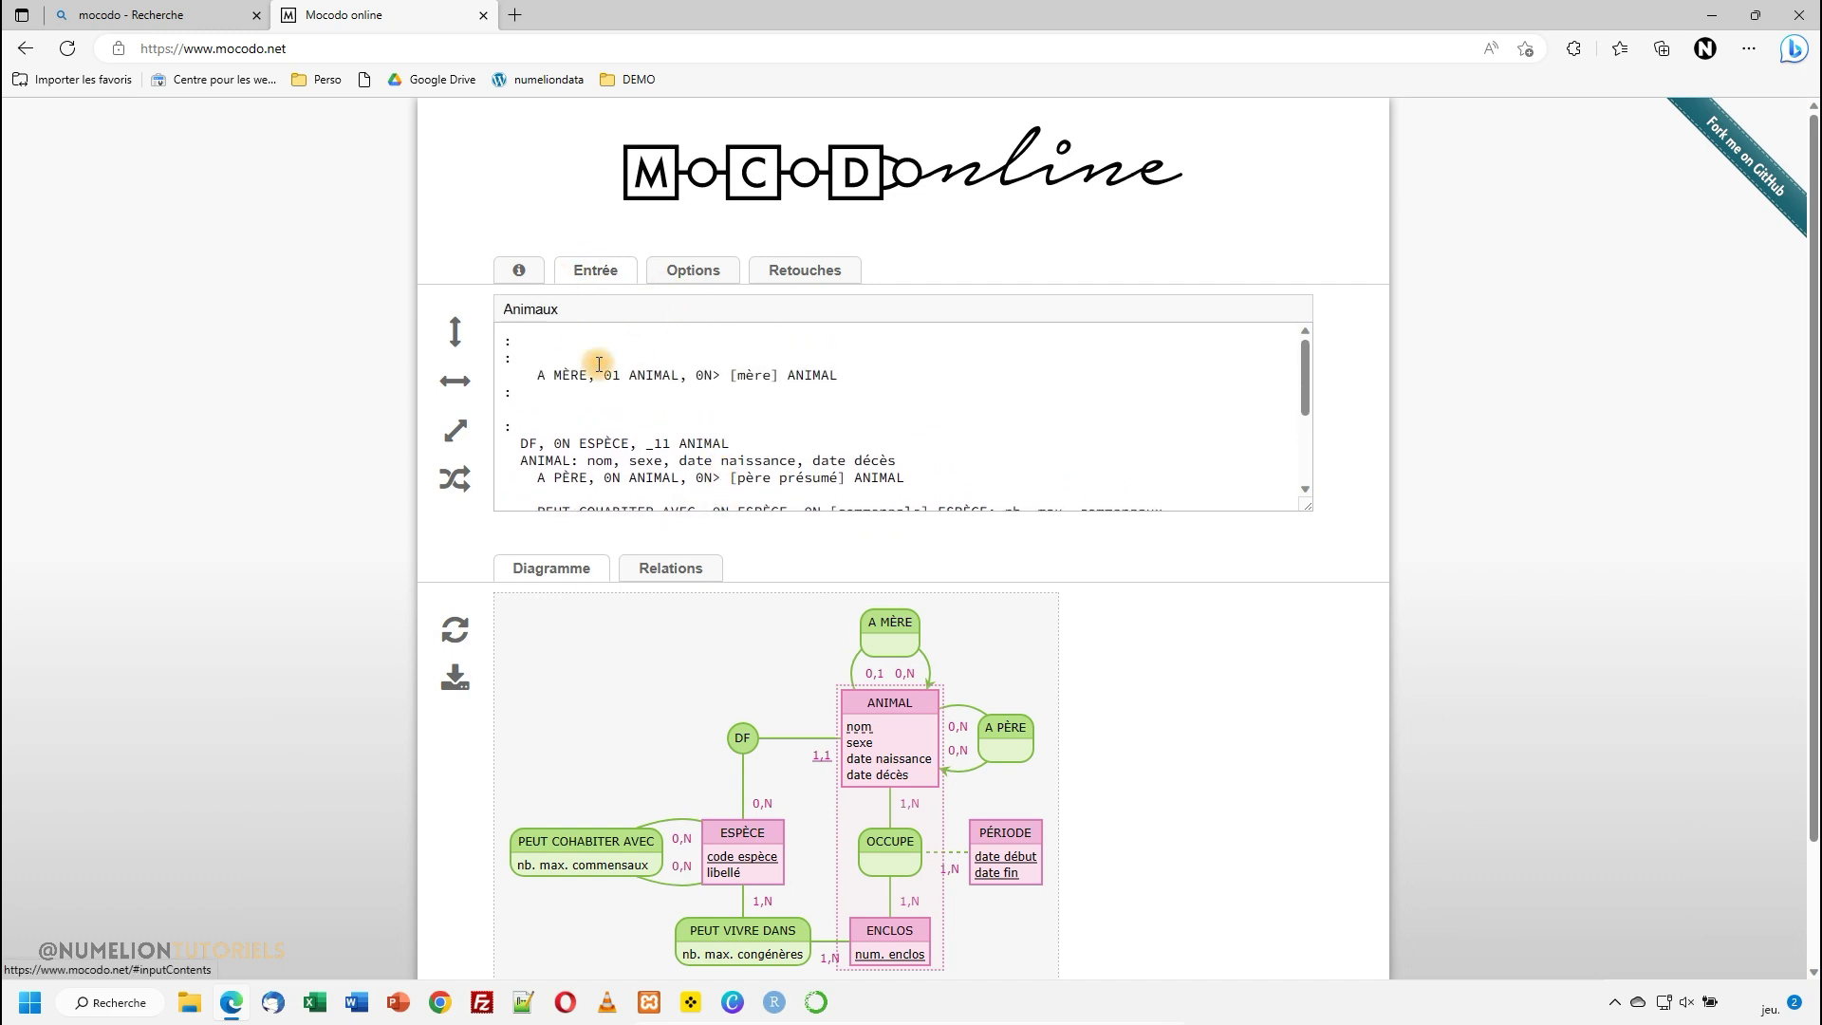
left_click(651, 570)
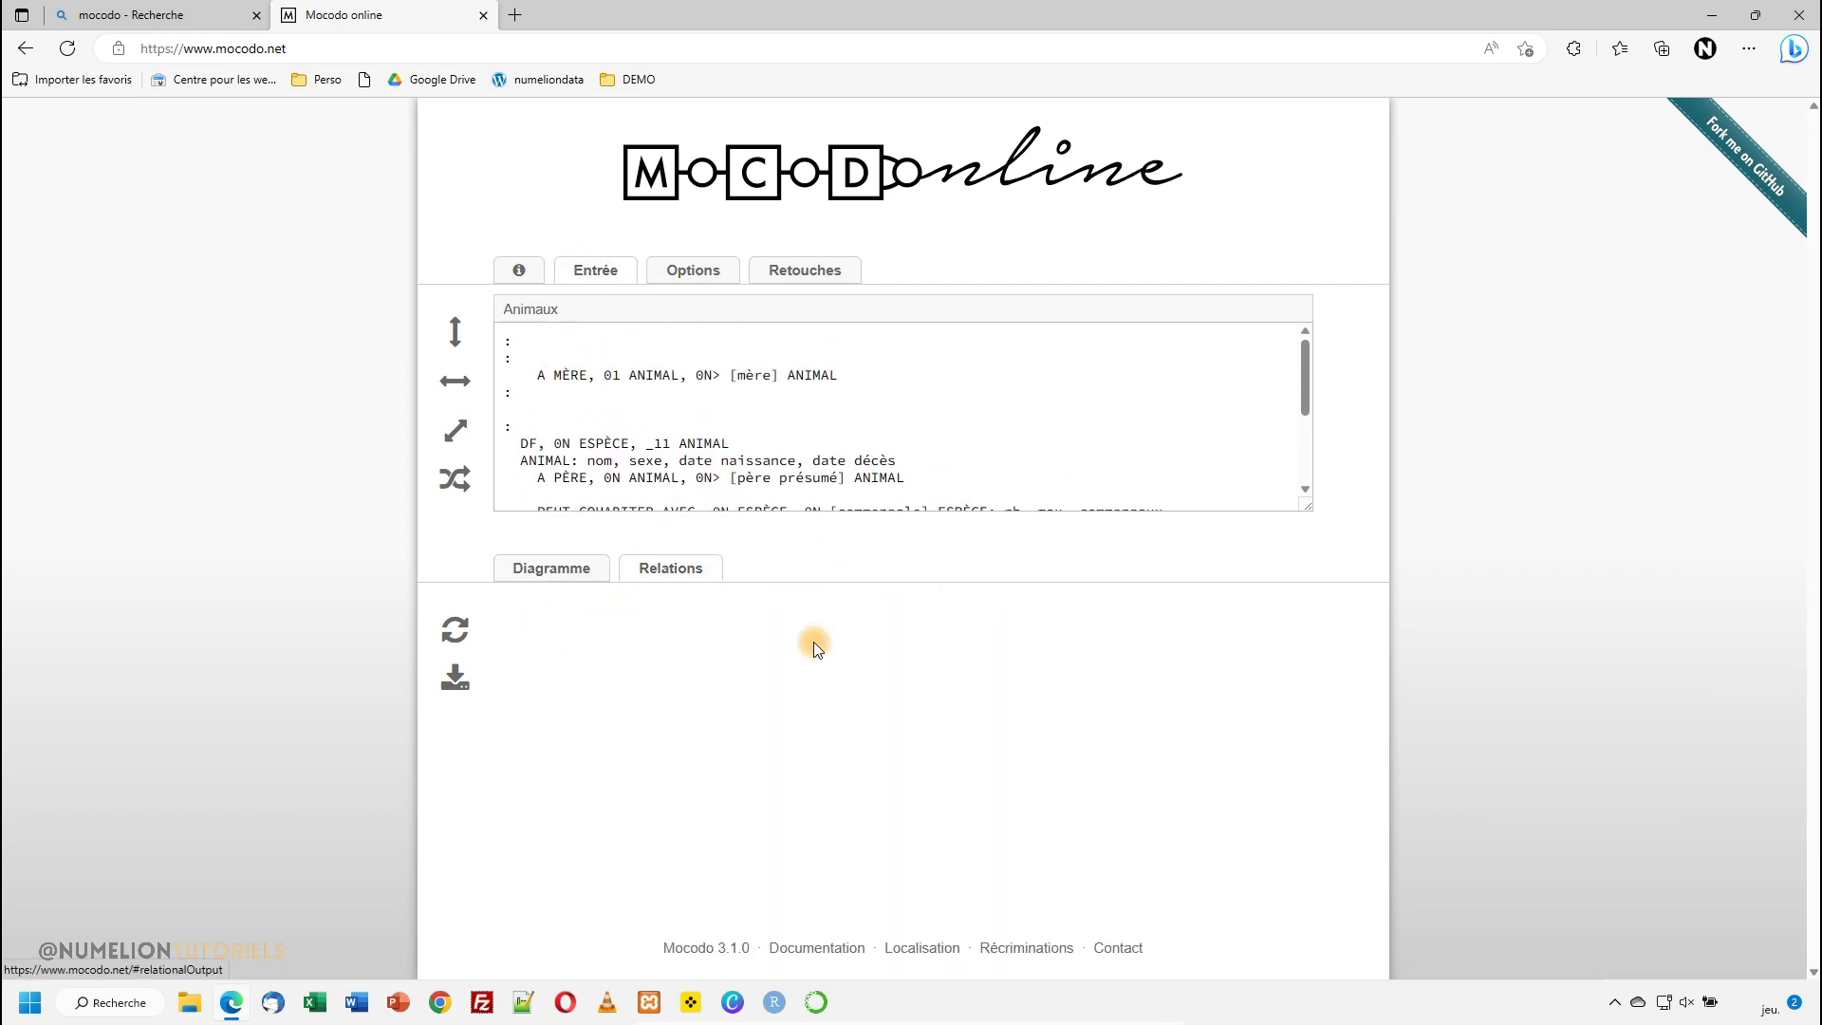
left_click(602, 579)
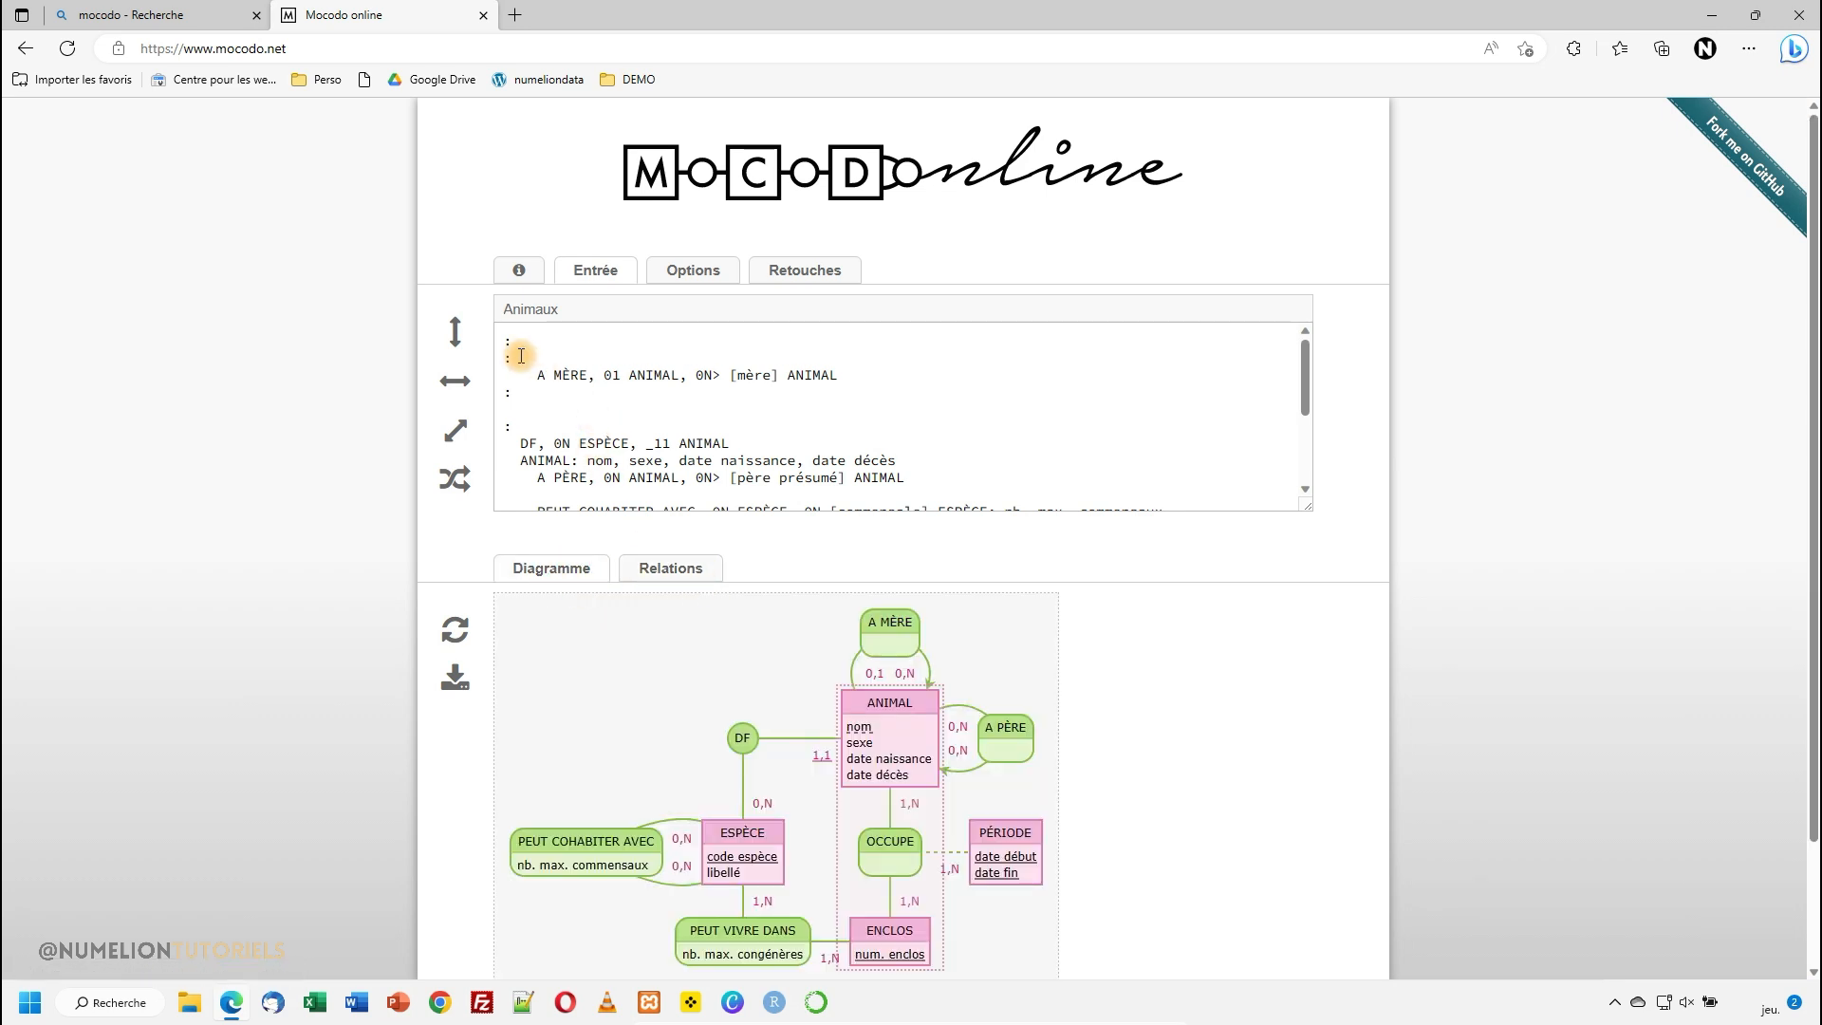
Step: Delete the whole sample model text and change the model title to Commerce
left_click_drag(521, 356, 1079, 566)
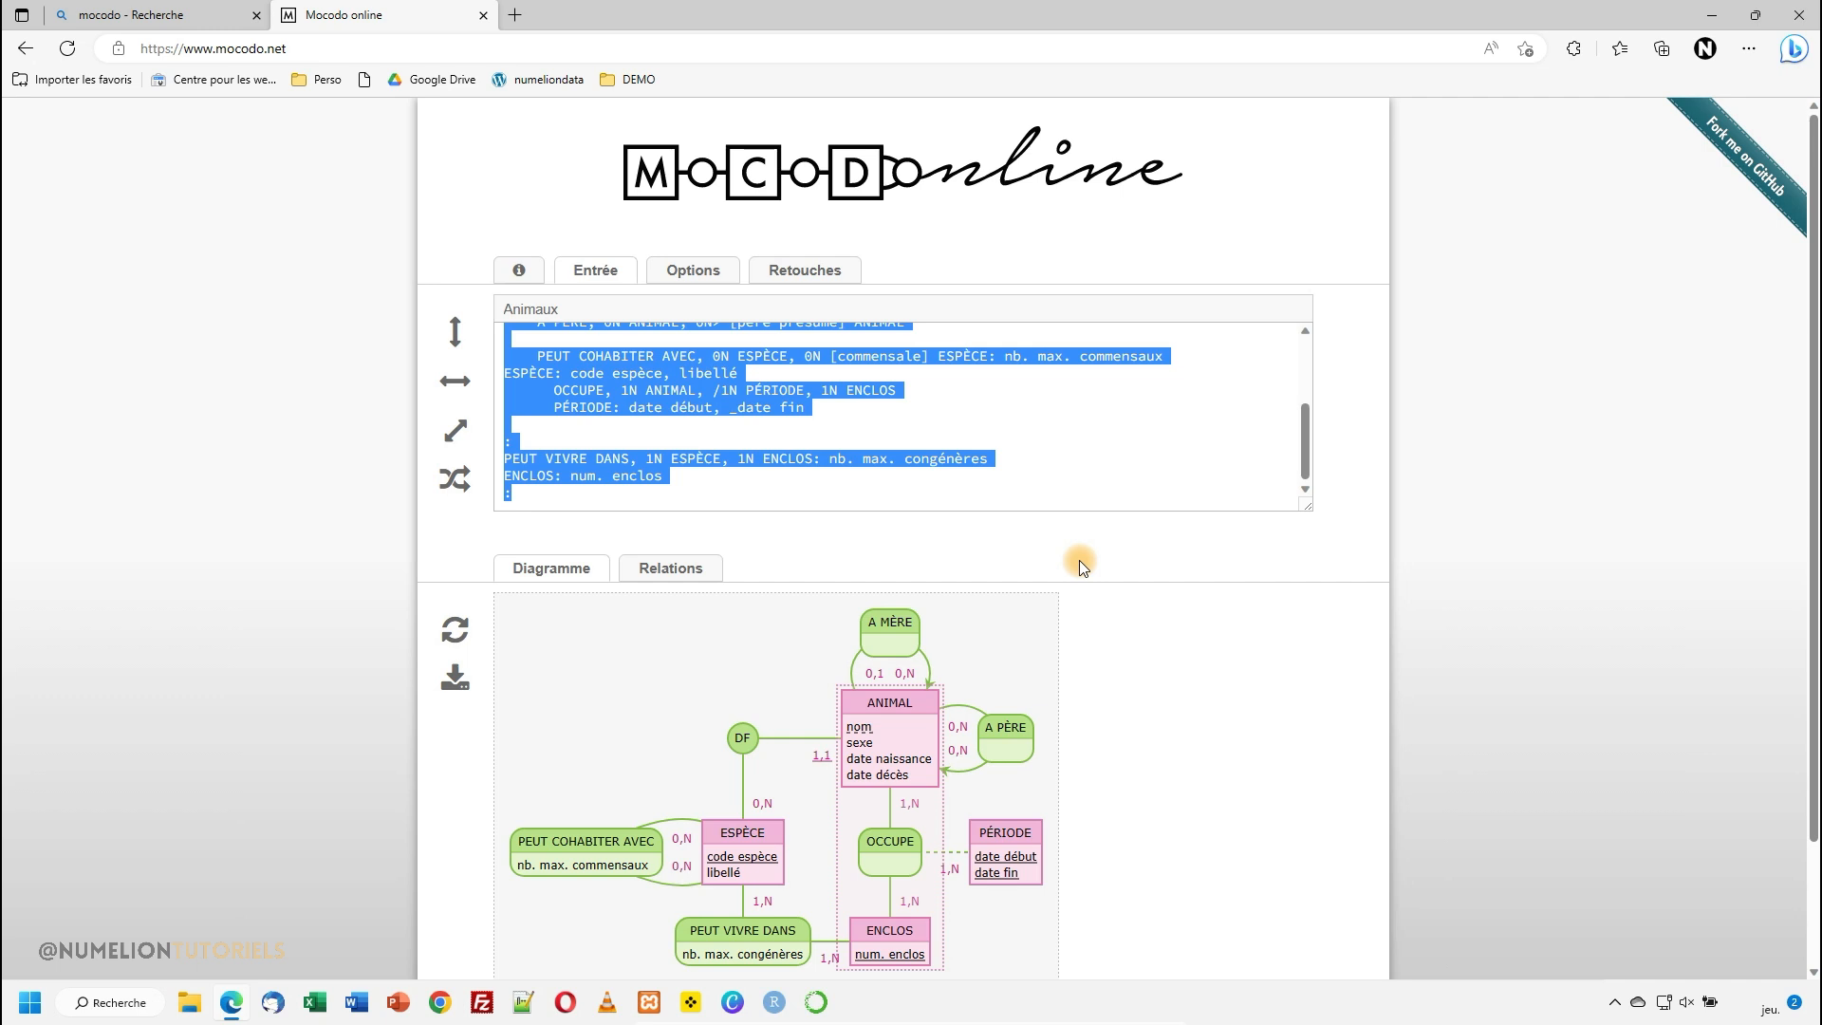
key("Delete")
double_click(643, 319)
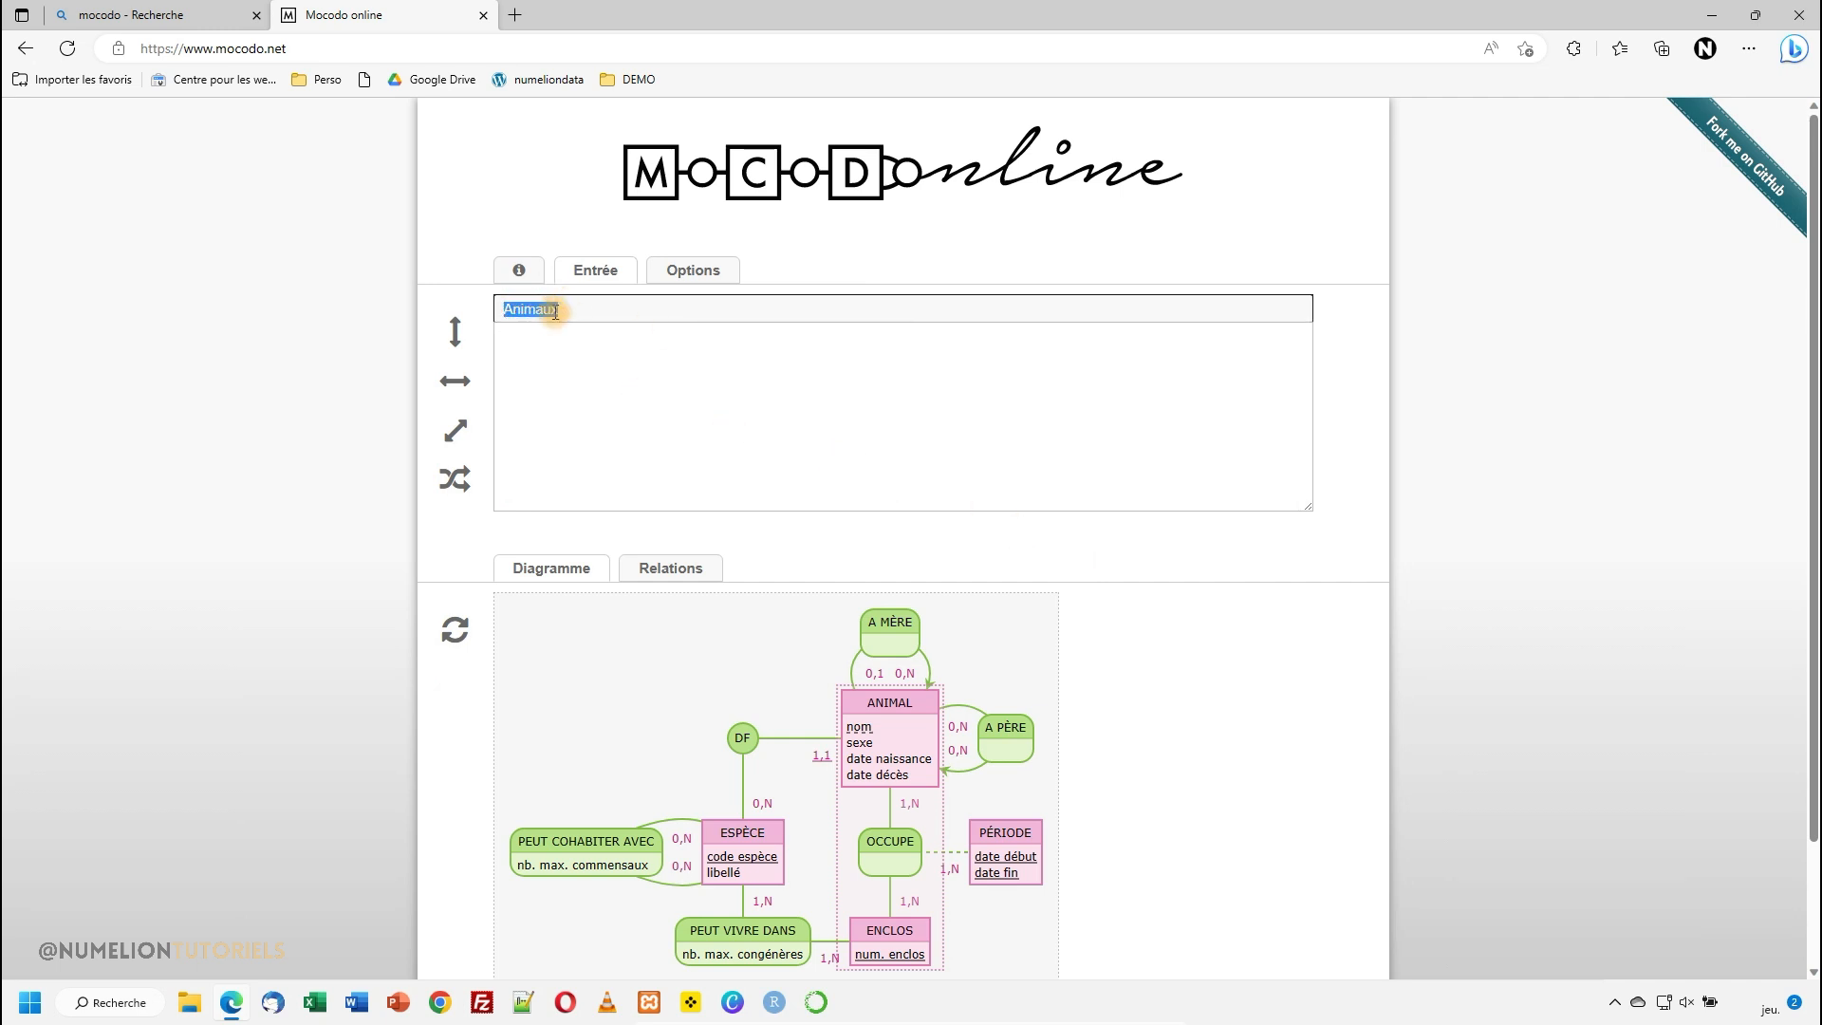
type("Commerce")
left_click(618, 370)
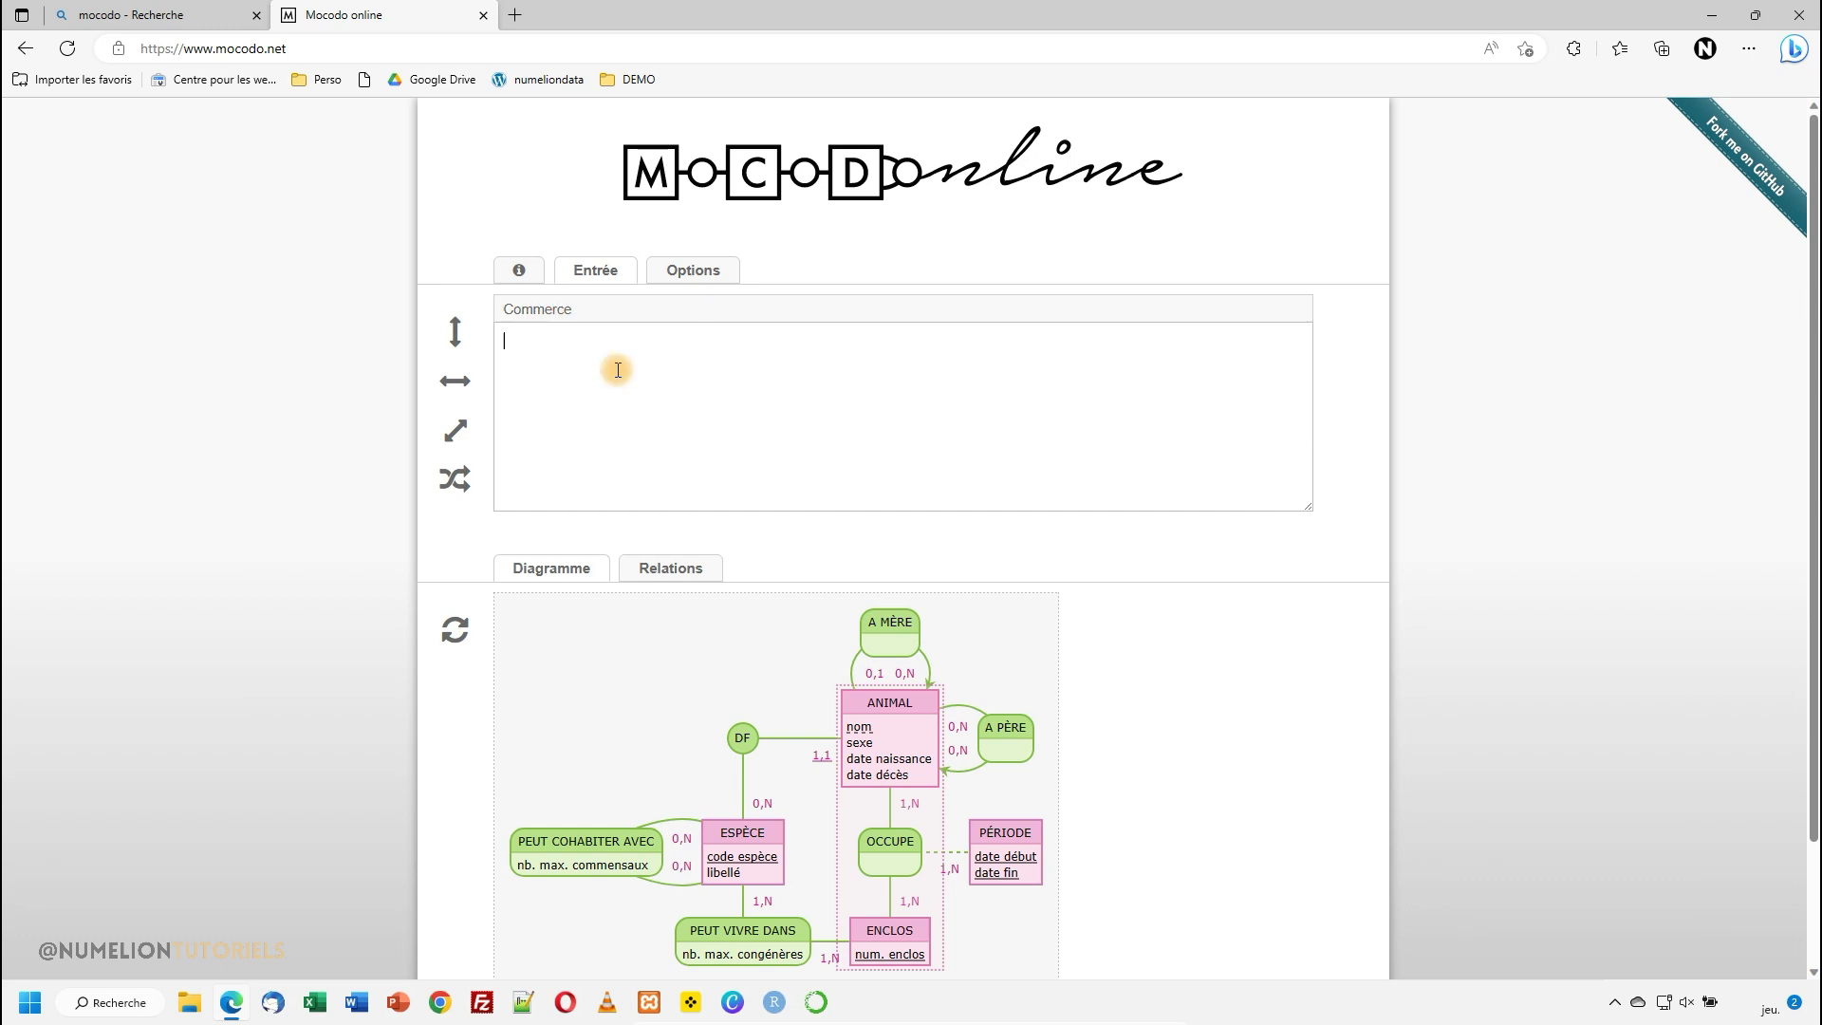
Step: Generate the diagram with the empty model, read the error report and return to the diagram view
left_click(455, 631)
left_click(776, 567)
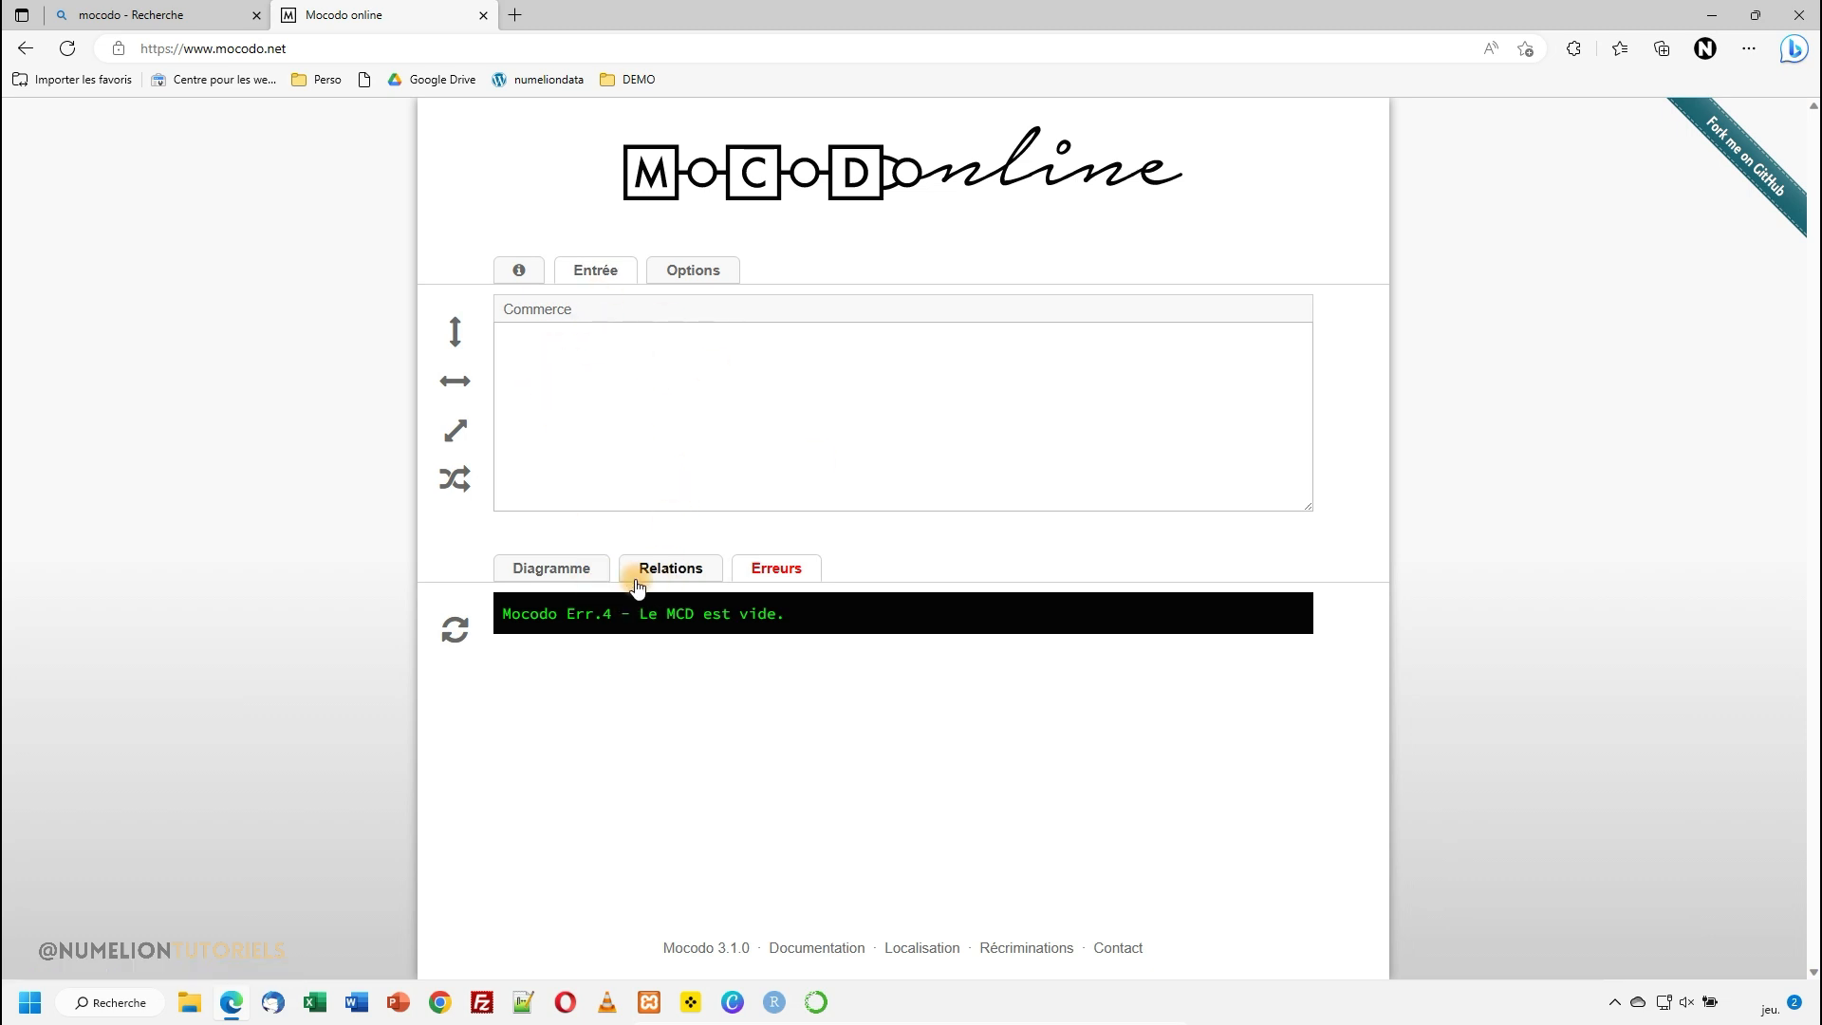
left_click(557, 570)
Step: Define the entity client with the attributes nom, prenom, adresse, ville, pays, telephone and email
left_click(635, 371)
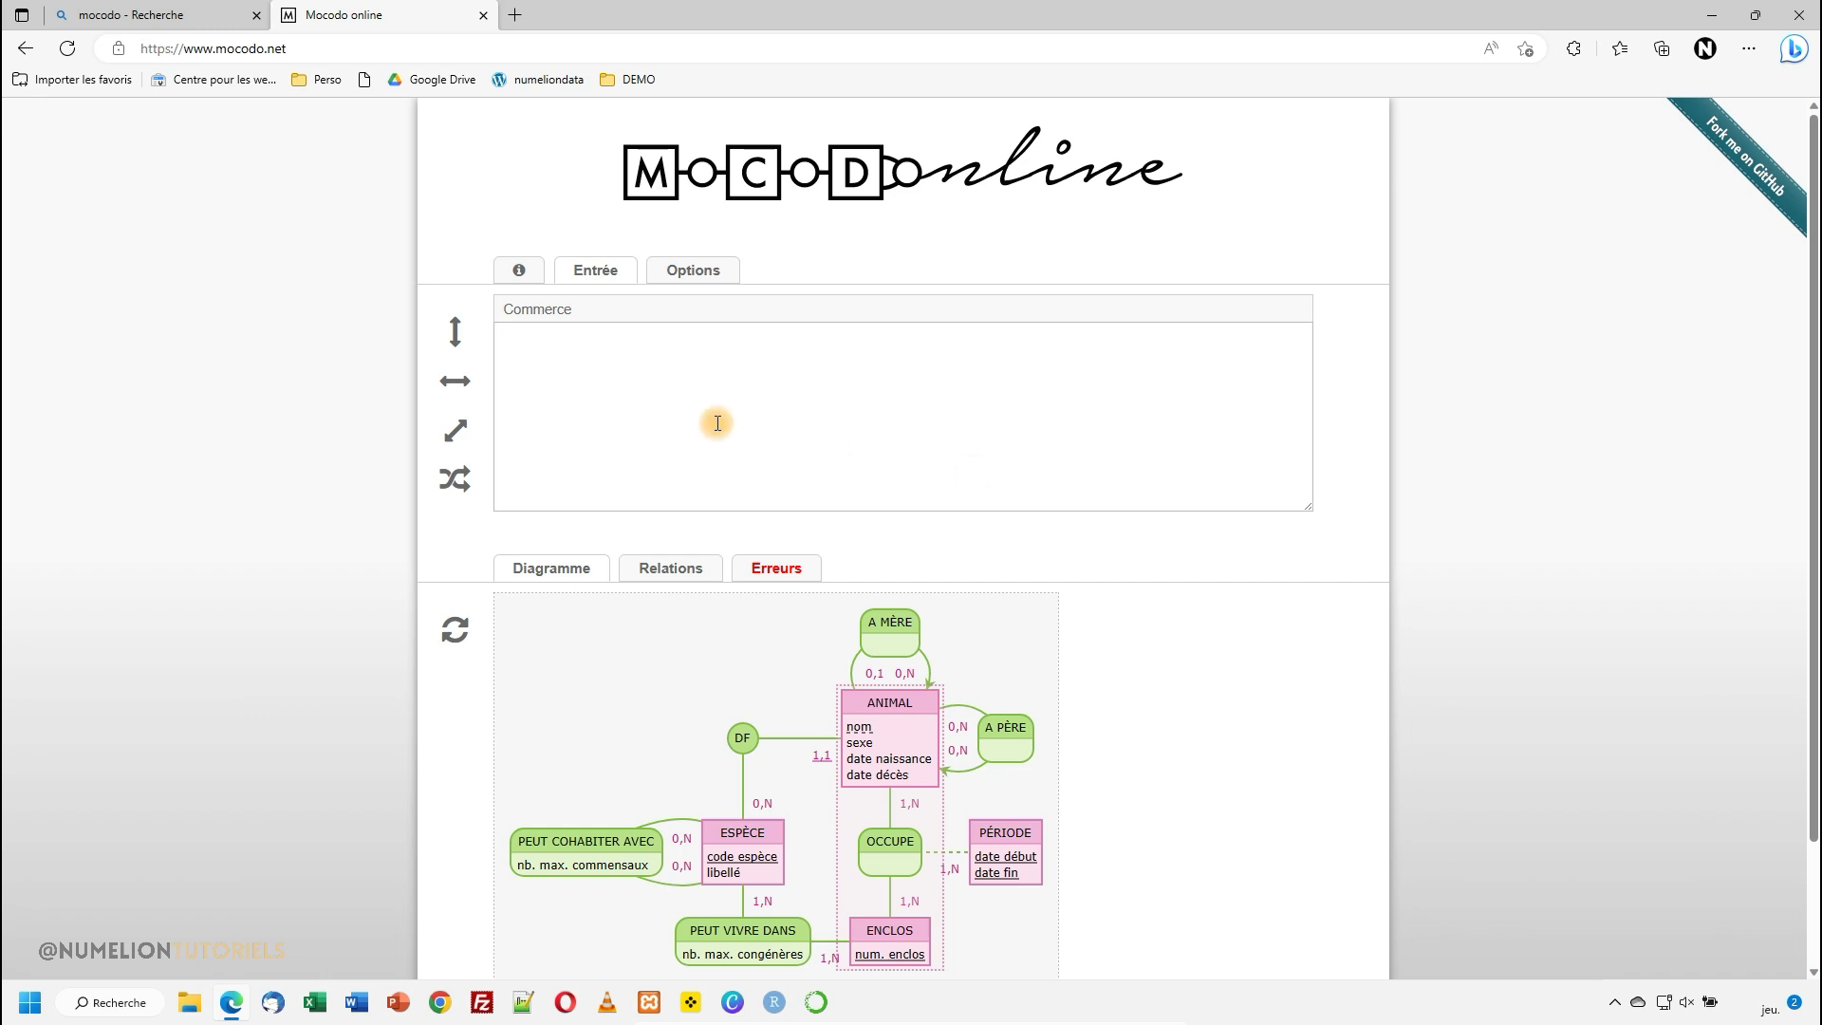
type("client")
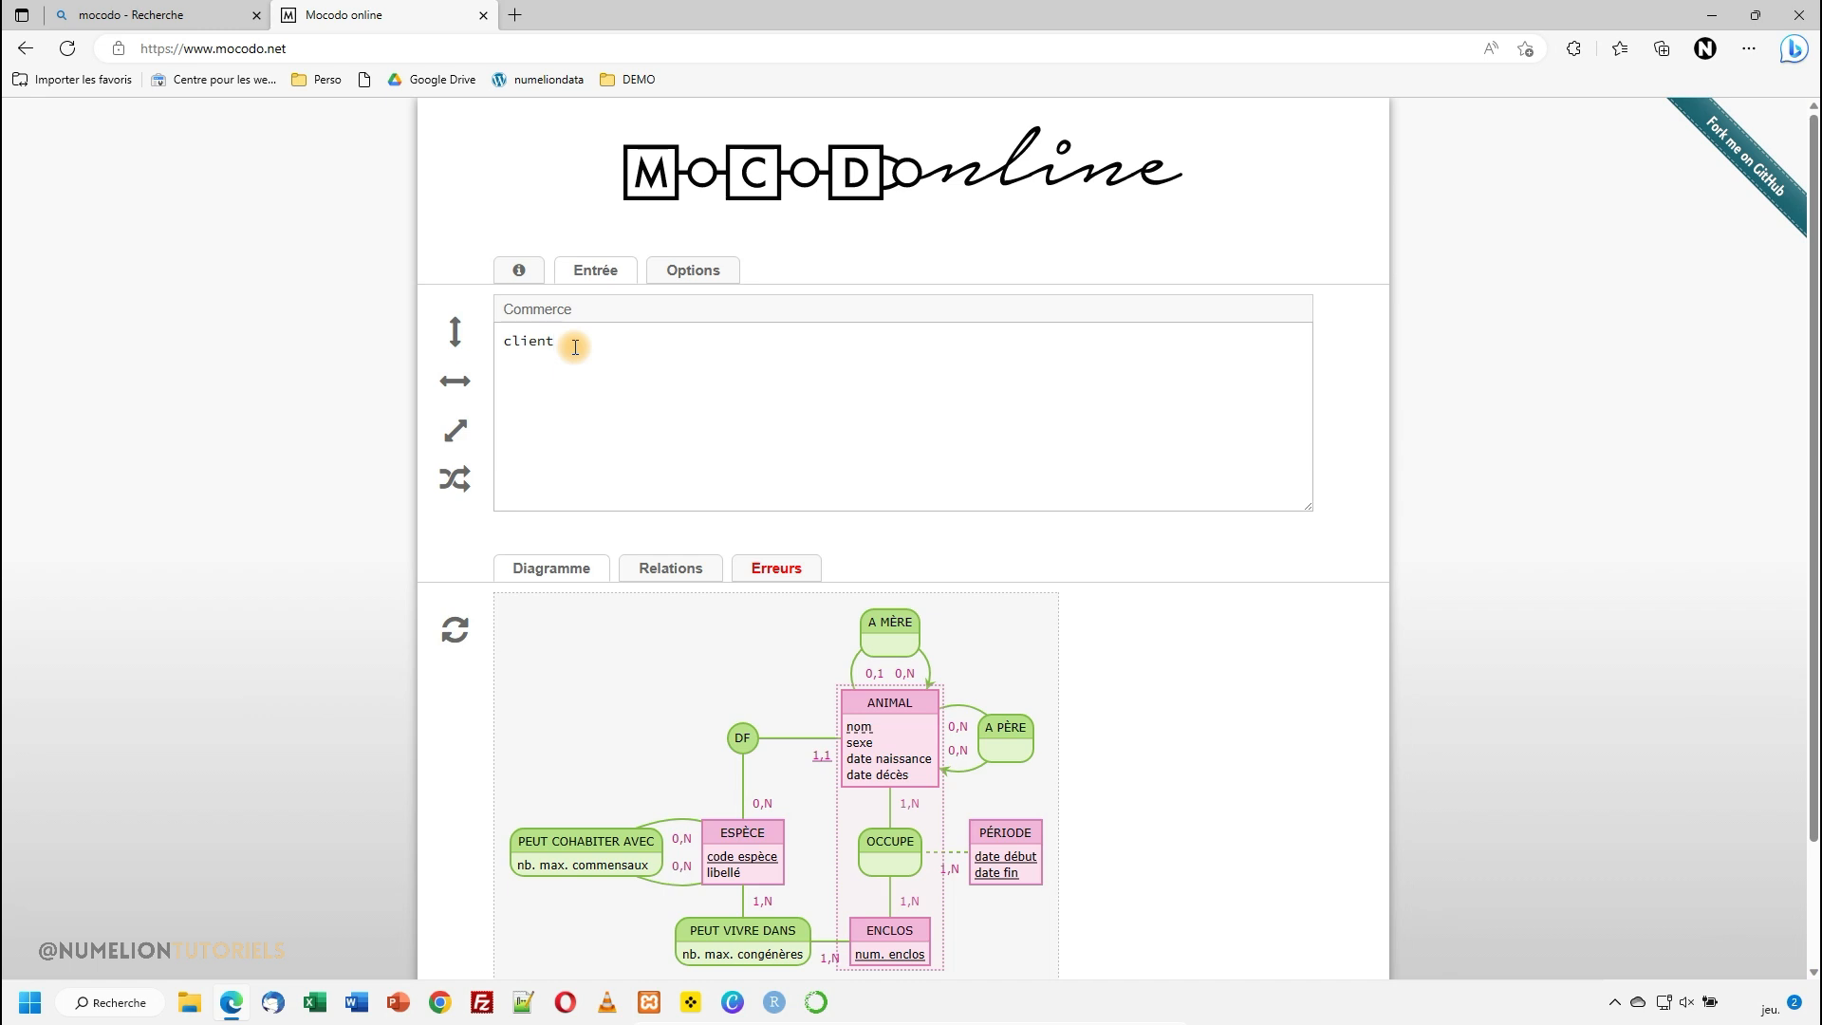
type(":")
type("nom,")
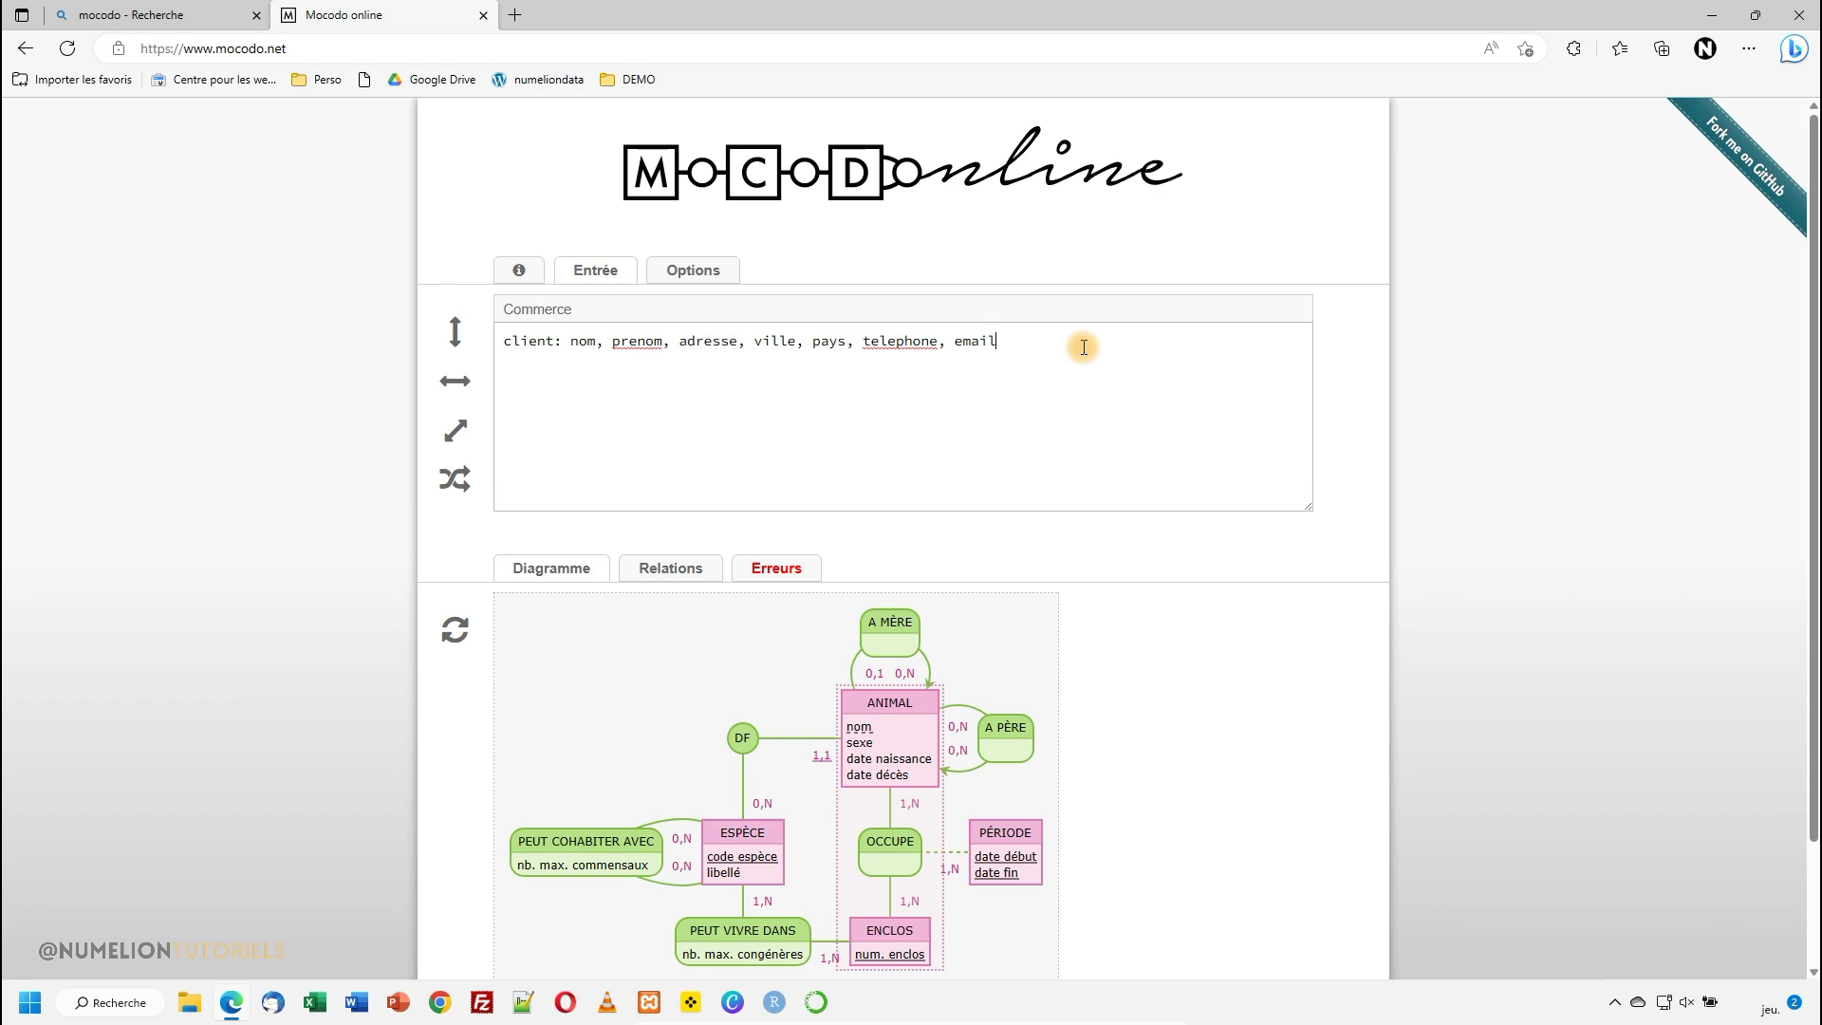
Step: Review the client entity's definition, going over its attributes one by one and the entity name
left_click(634, 342)
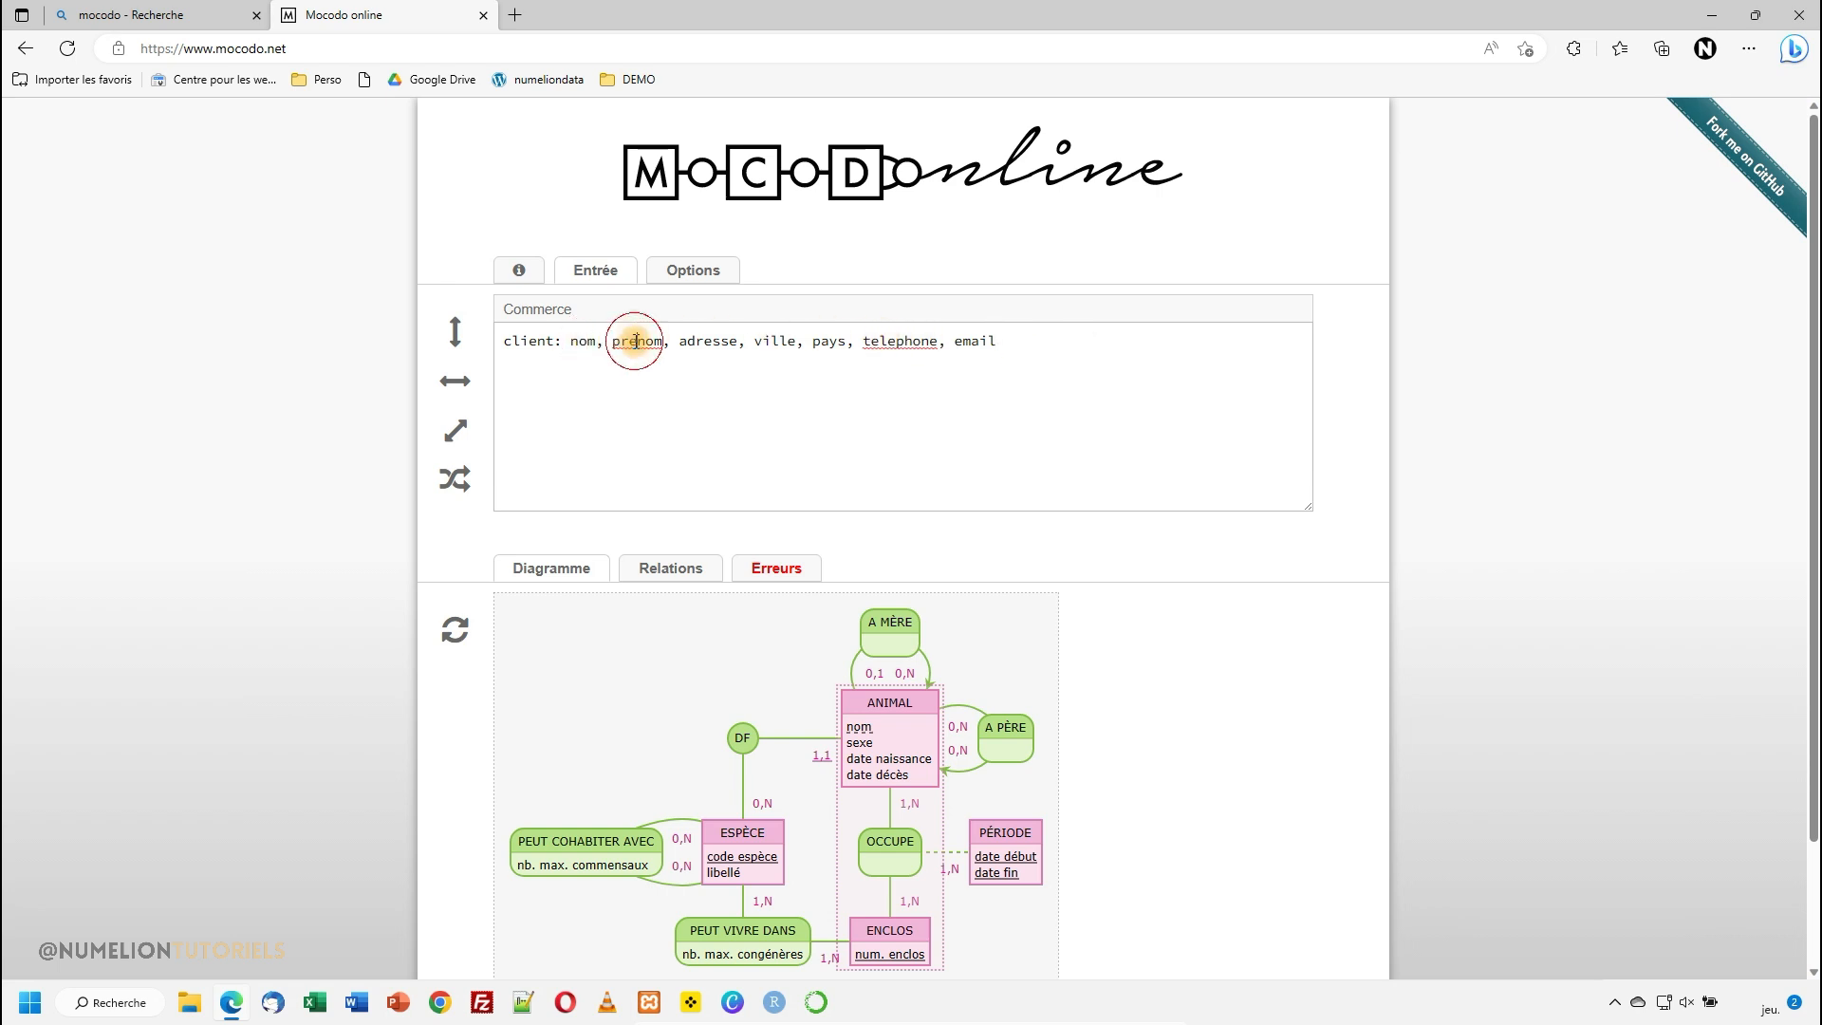
left_click(719, 346)
left_click(777, 344)
left_click(831, 346)
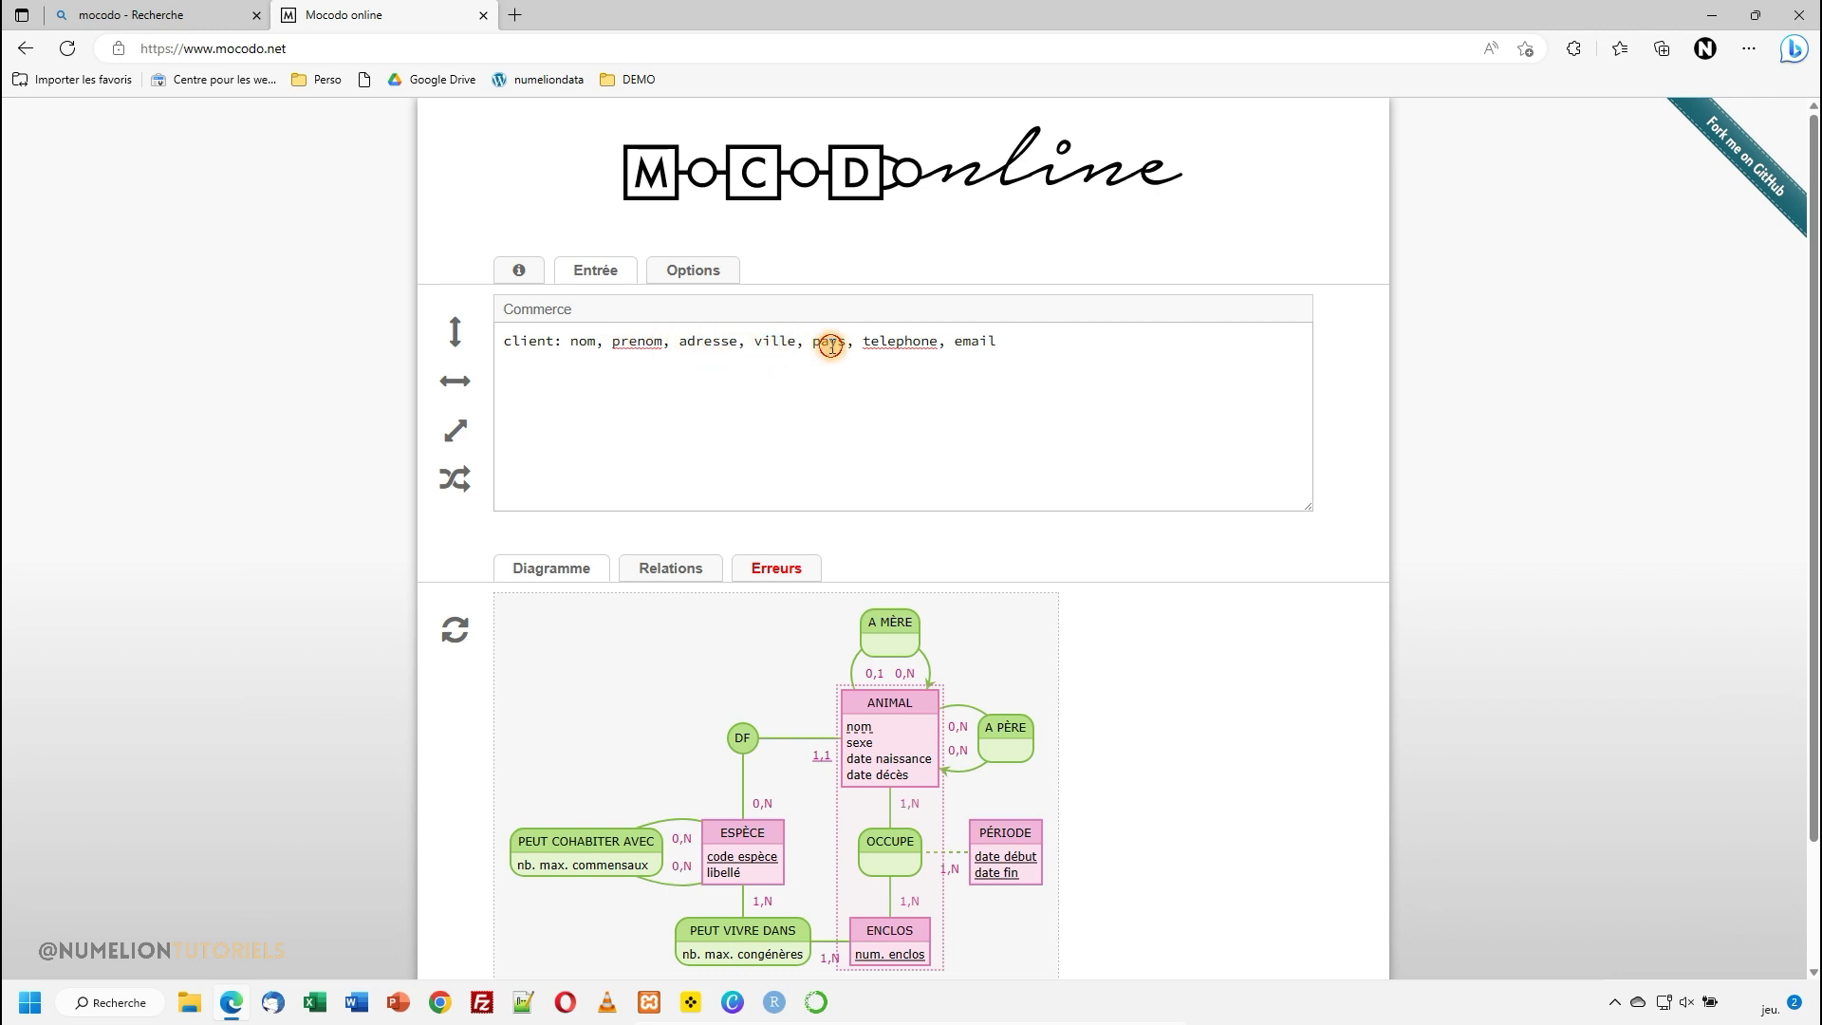
left_click(904, 342)
left_click(980, 344)
left_click_drag(504, 339, 562, 347)
left_click_drag(568, 341, 630, 396)
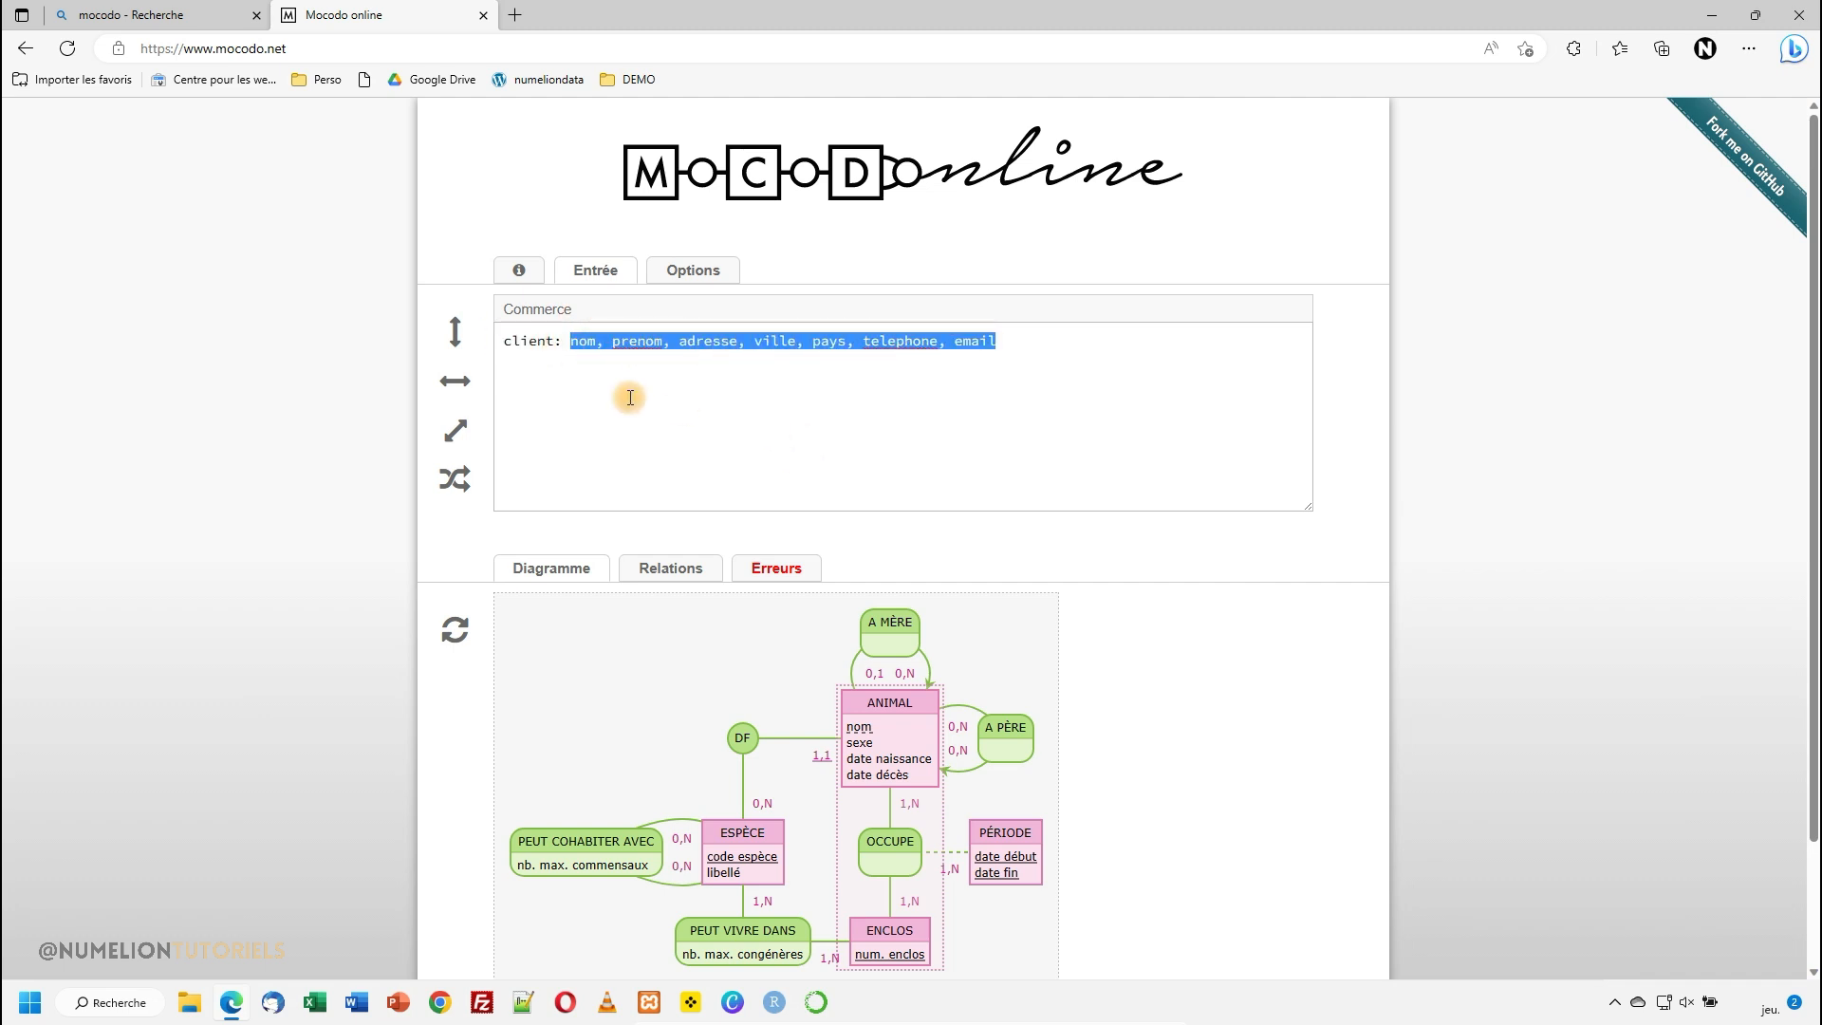
Step: Generate the diagram of the client entity and examine its underlined attribute nom
left_click(456, 632)
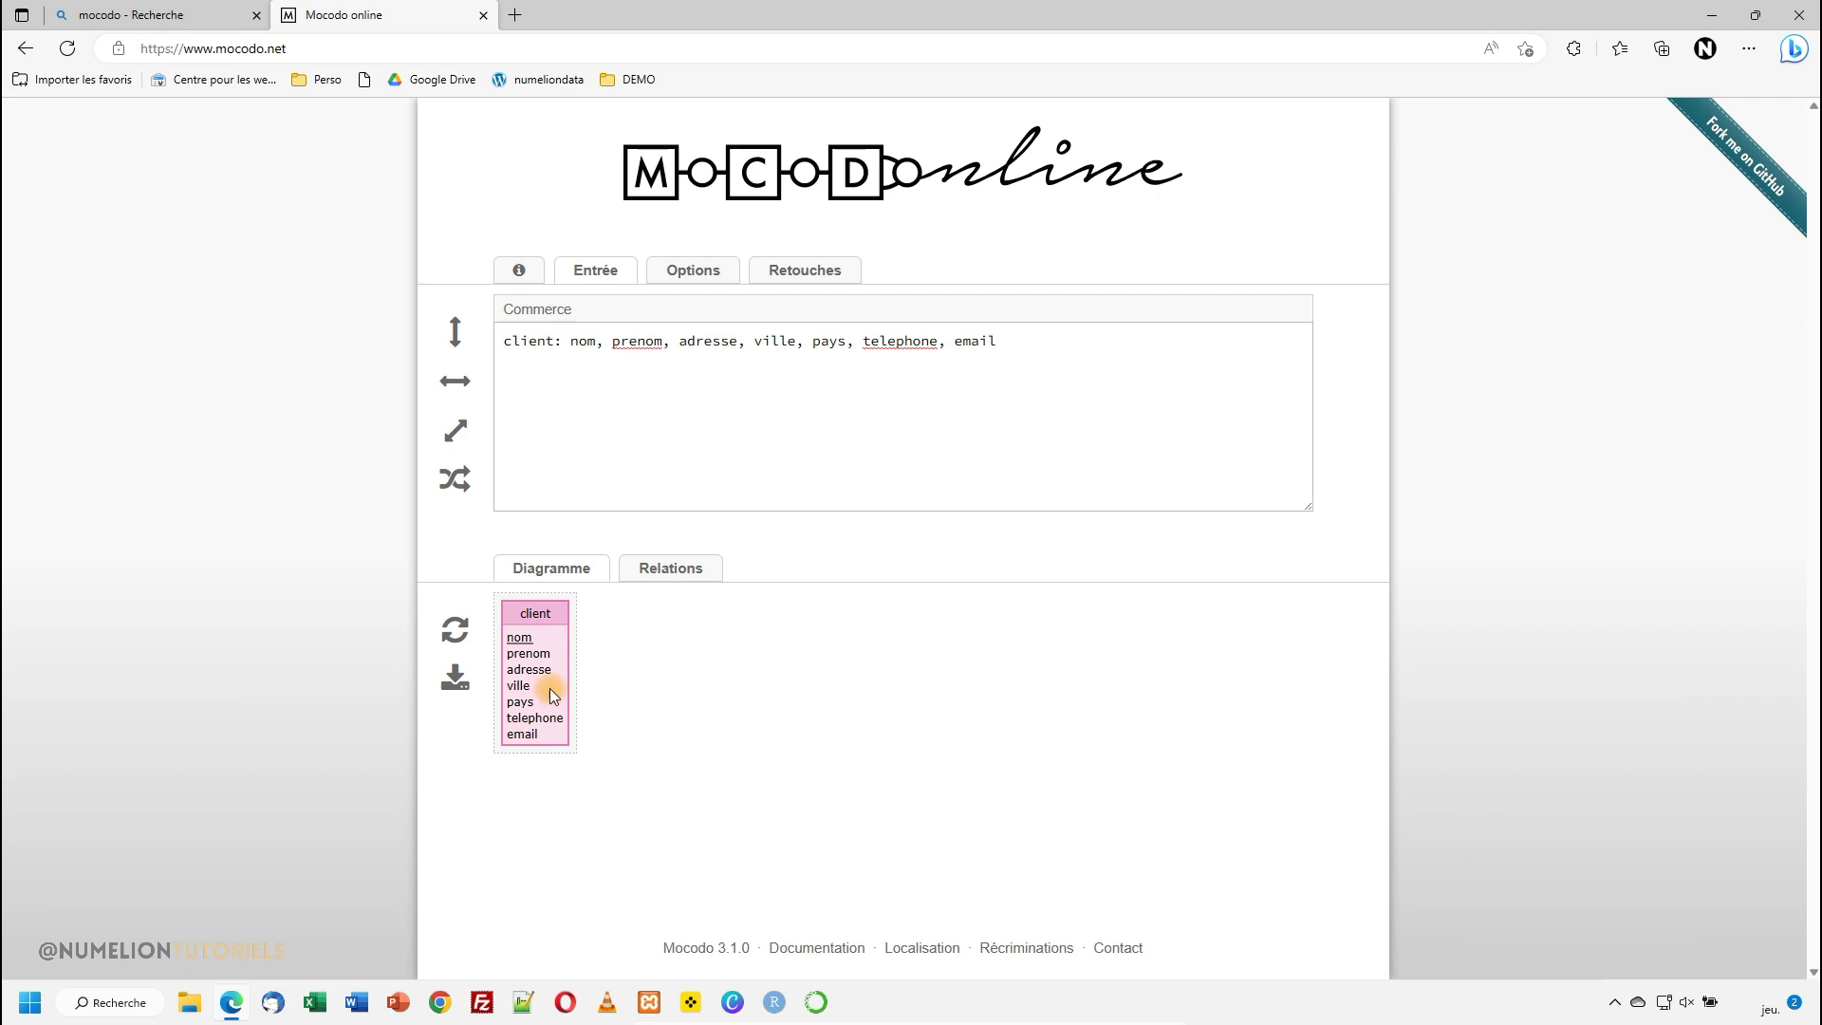
double_click(522, 638)
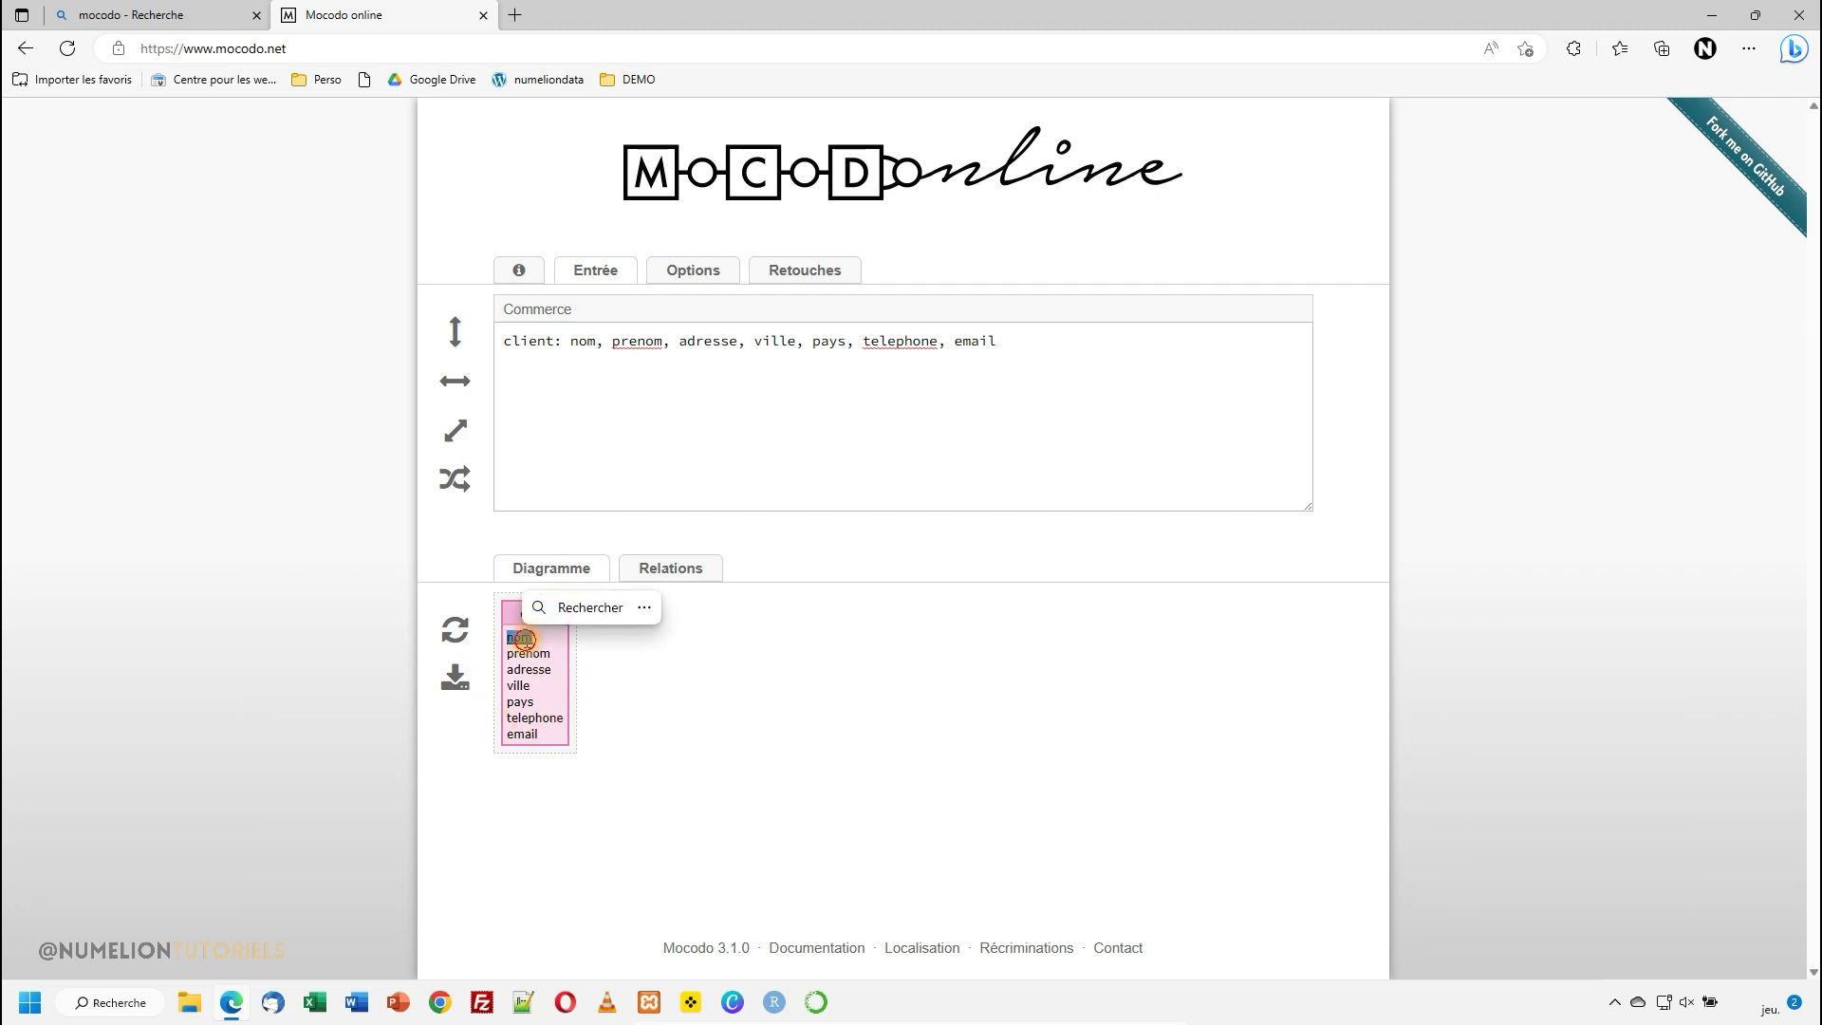
left_click(529, 638)
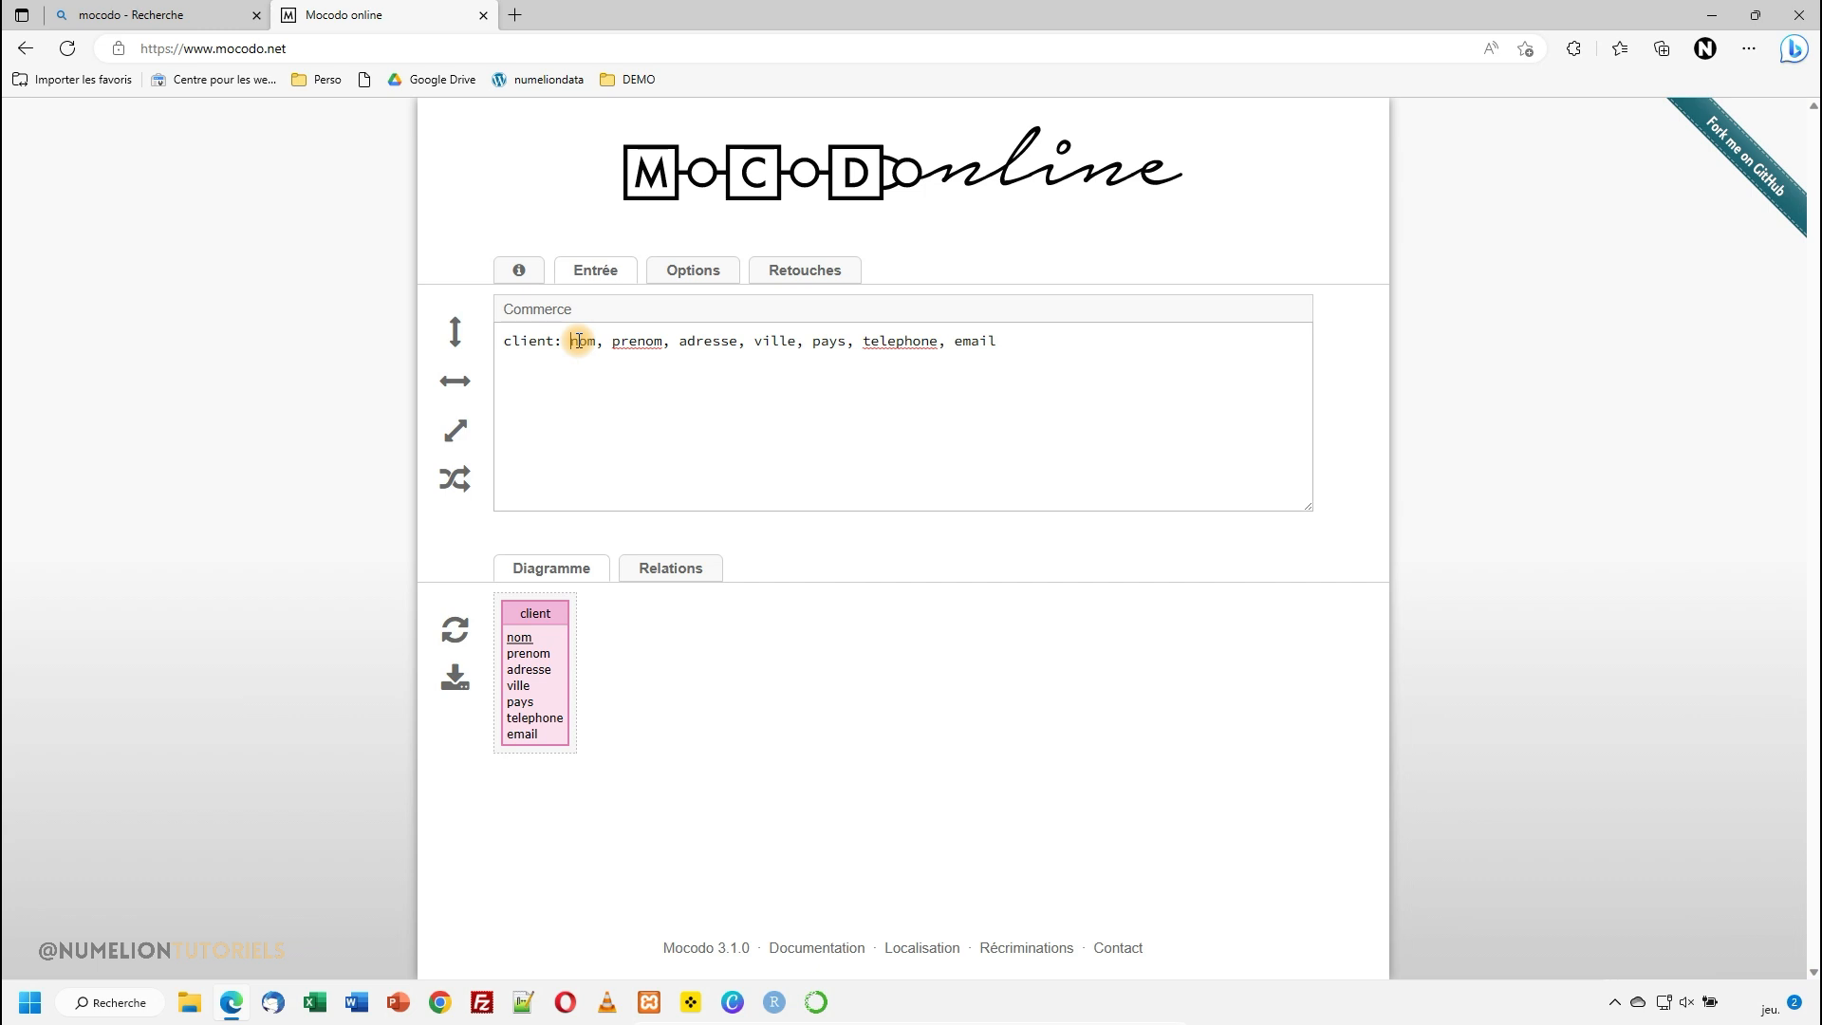
Step: Insert idClient as the first attribute of the client entity, ahead of nom
type("id")
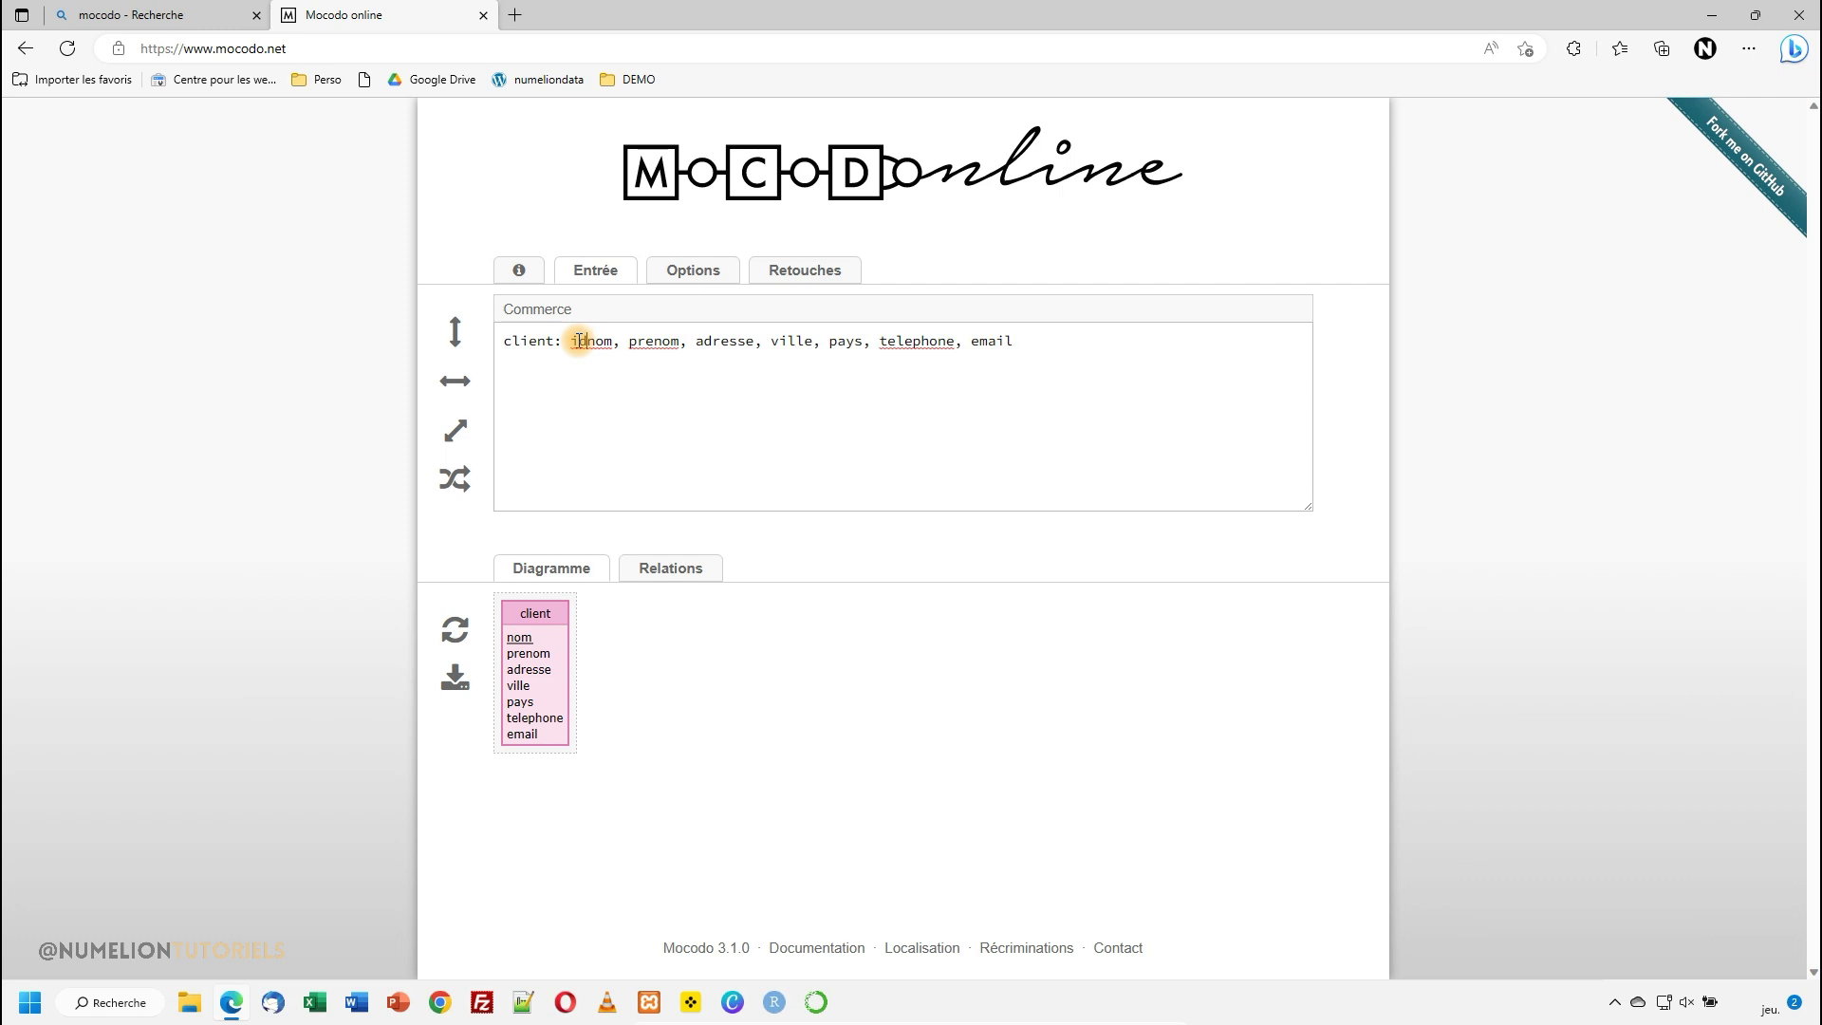
type("Client")
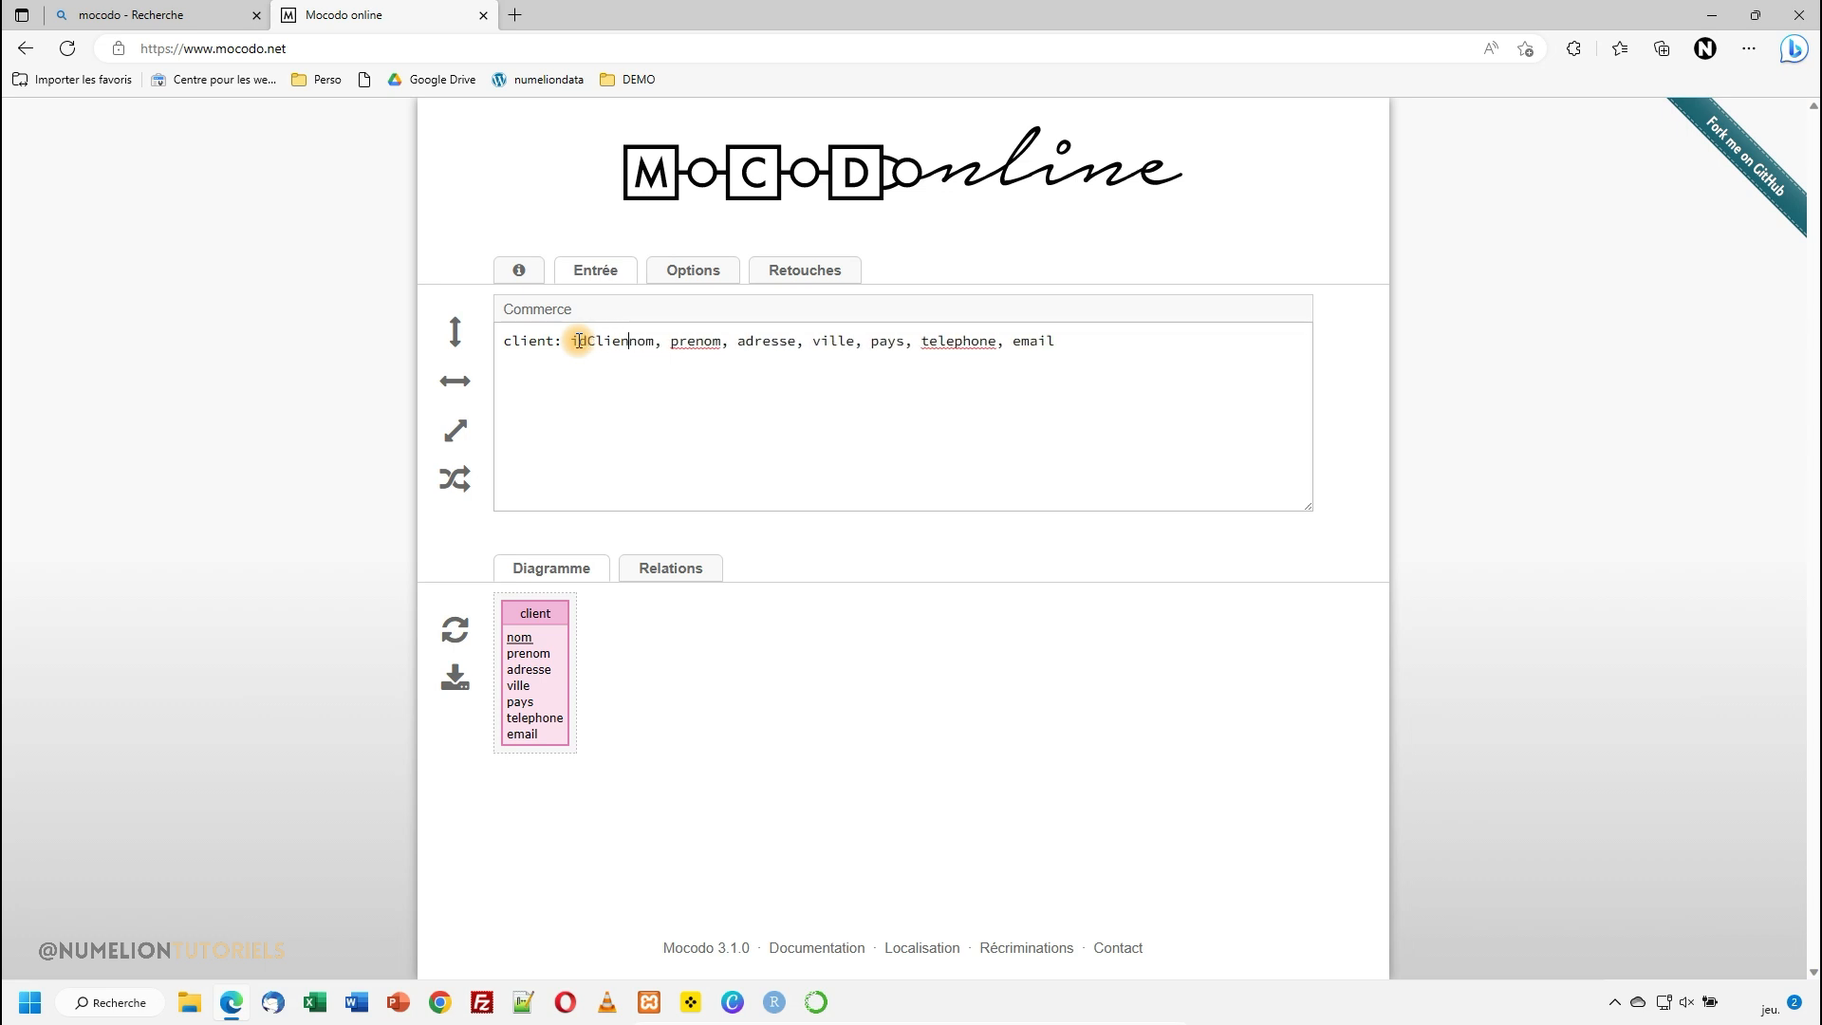
type(",")
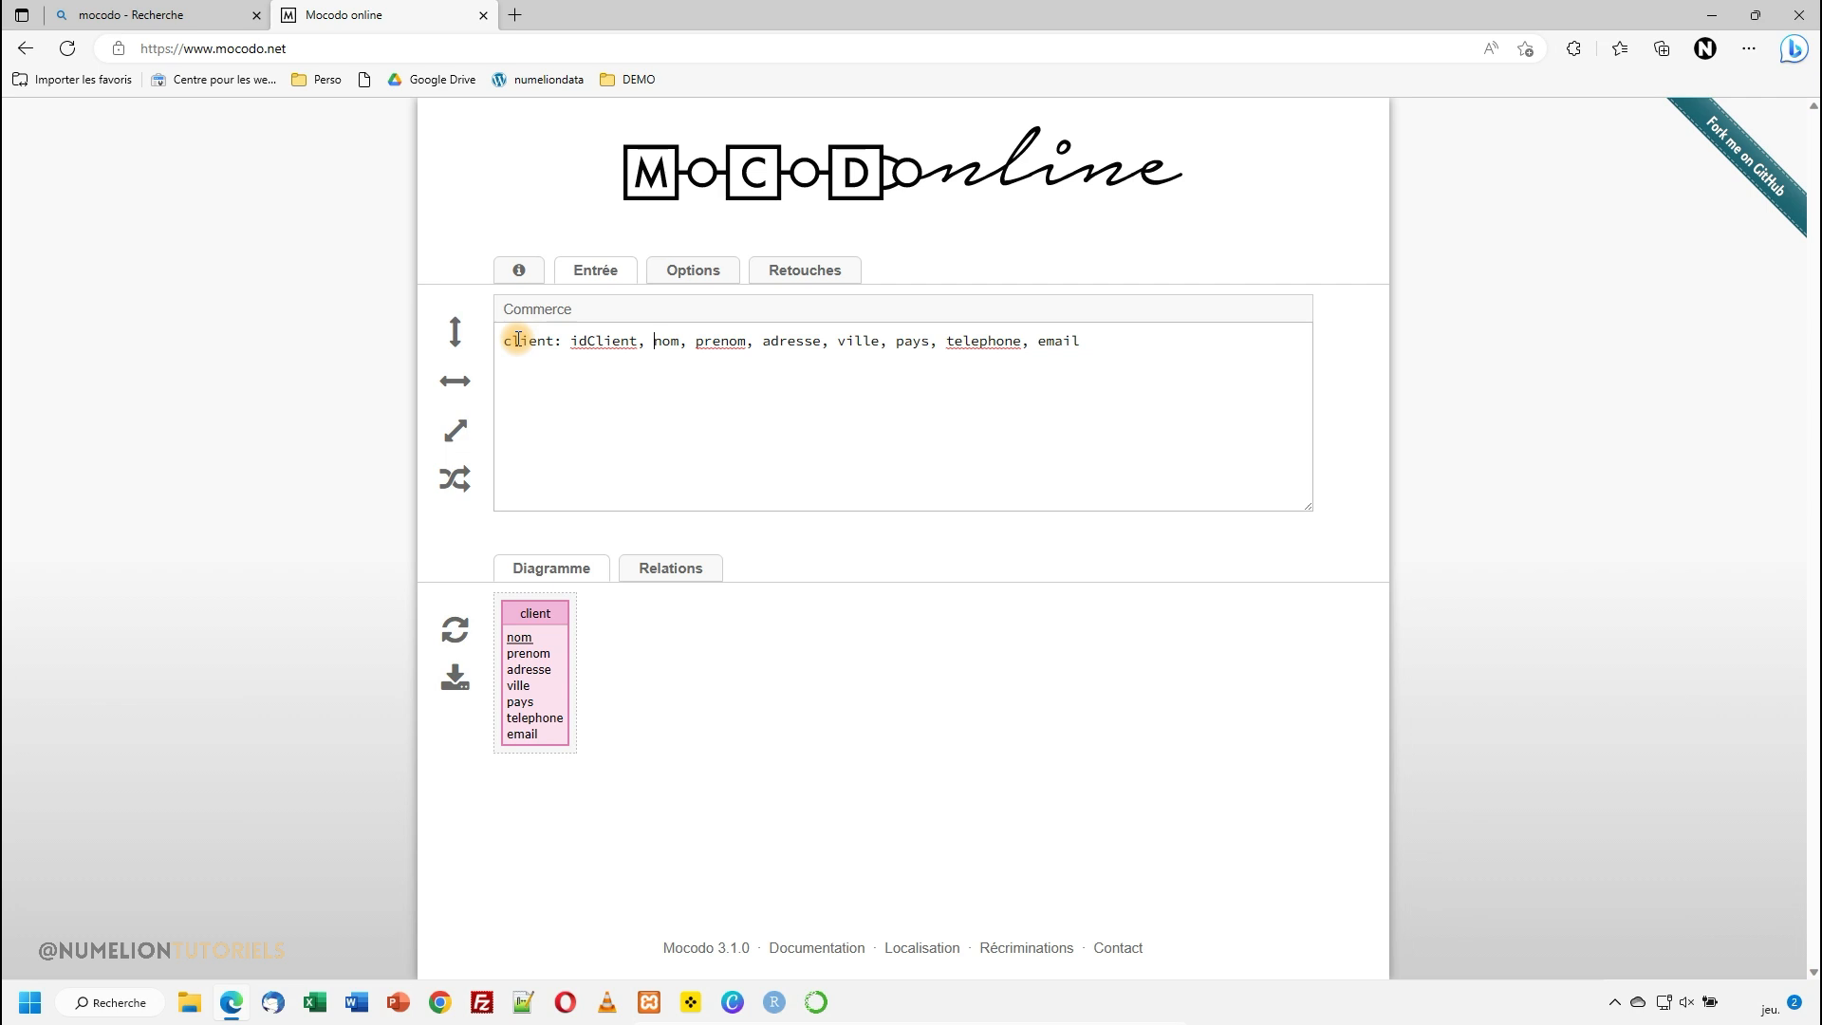
Step: Add a second entity commande with the attributes idCommande and refCommande, and regenerate the diagram
left_click(1172, 362)
type("commande")
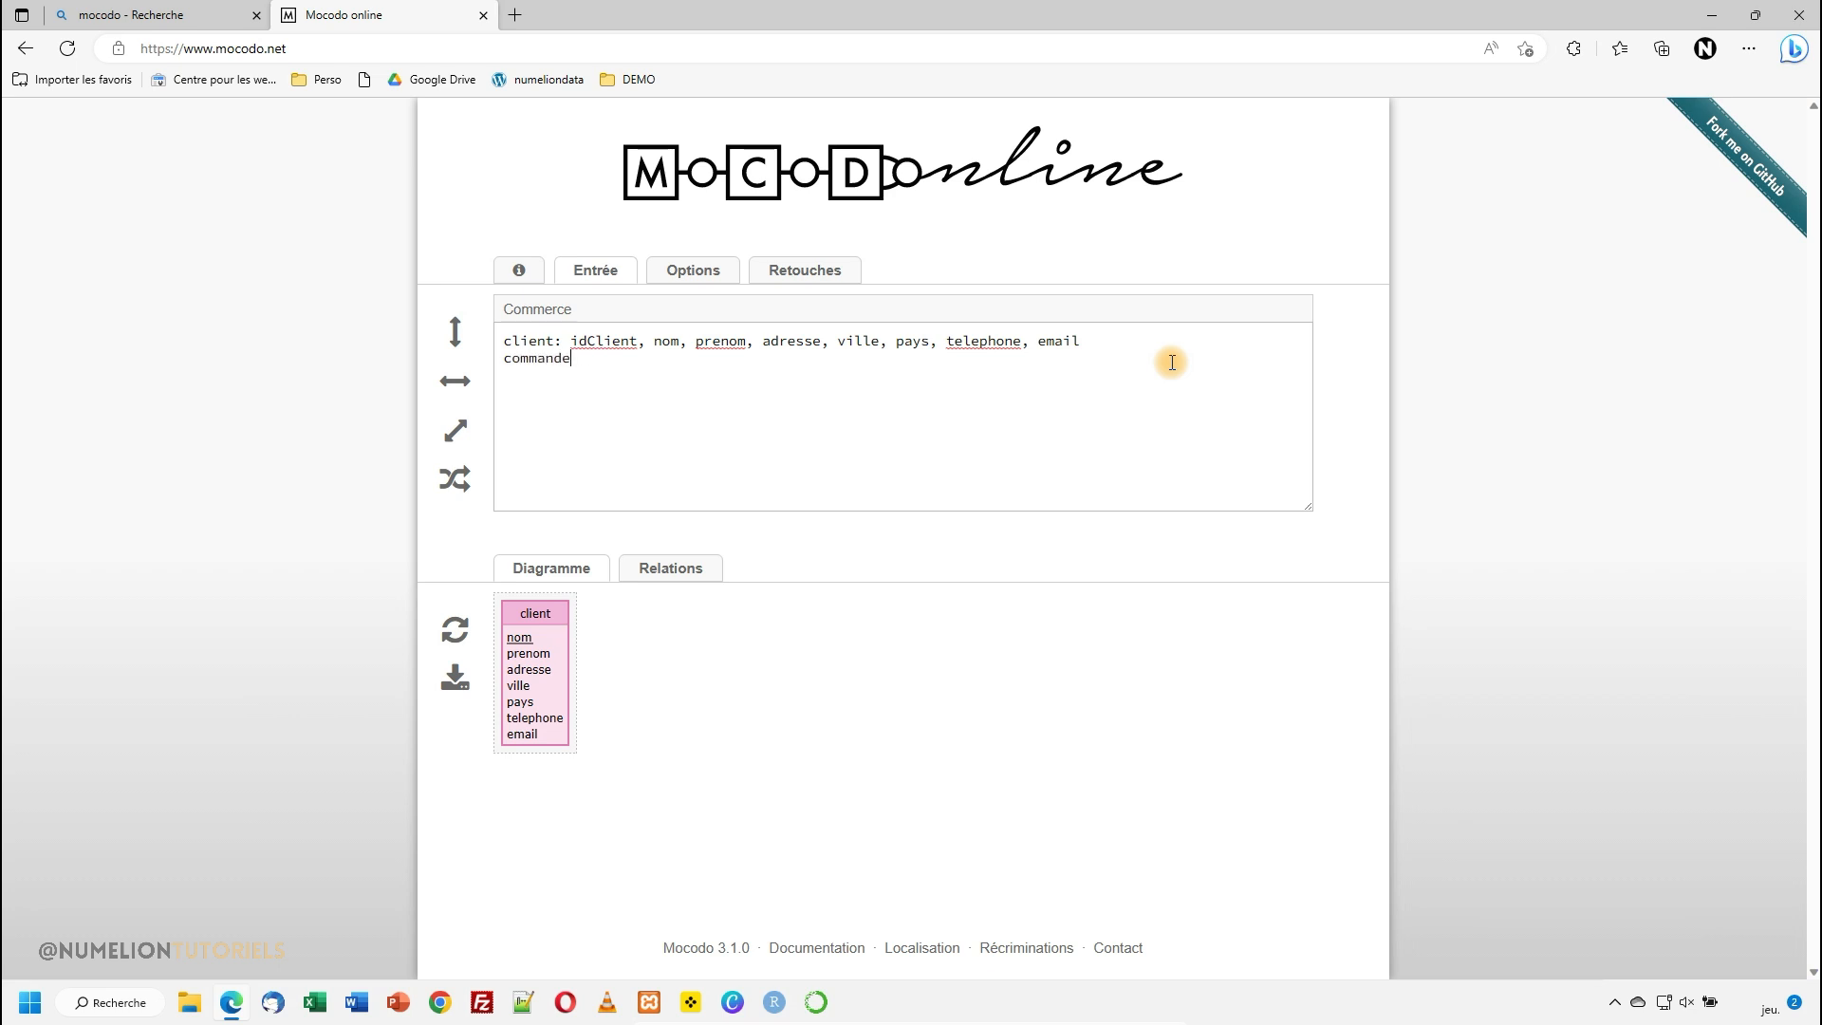
type(": refCommande,")
type("idCommande,")
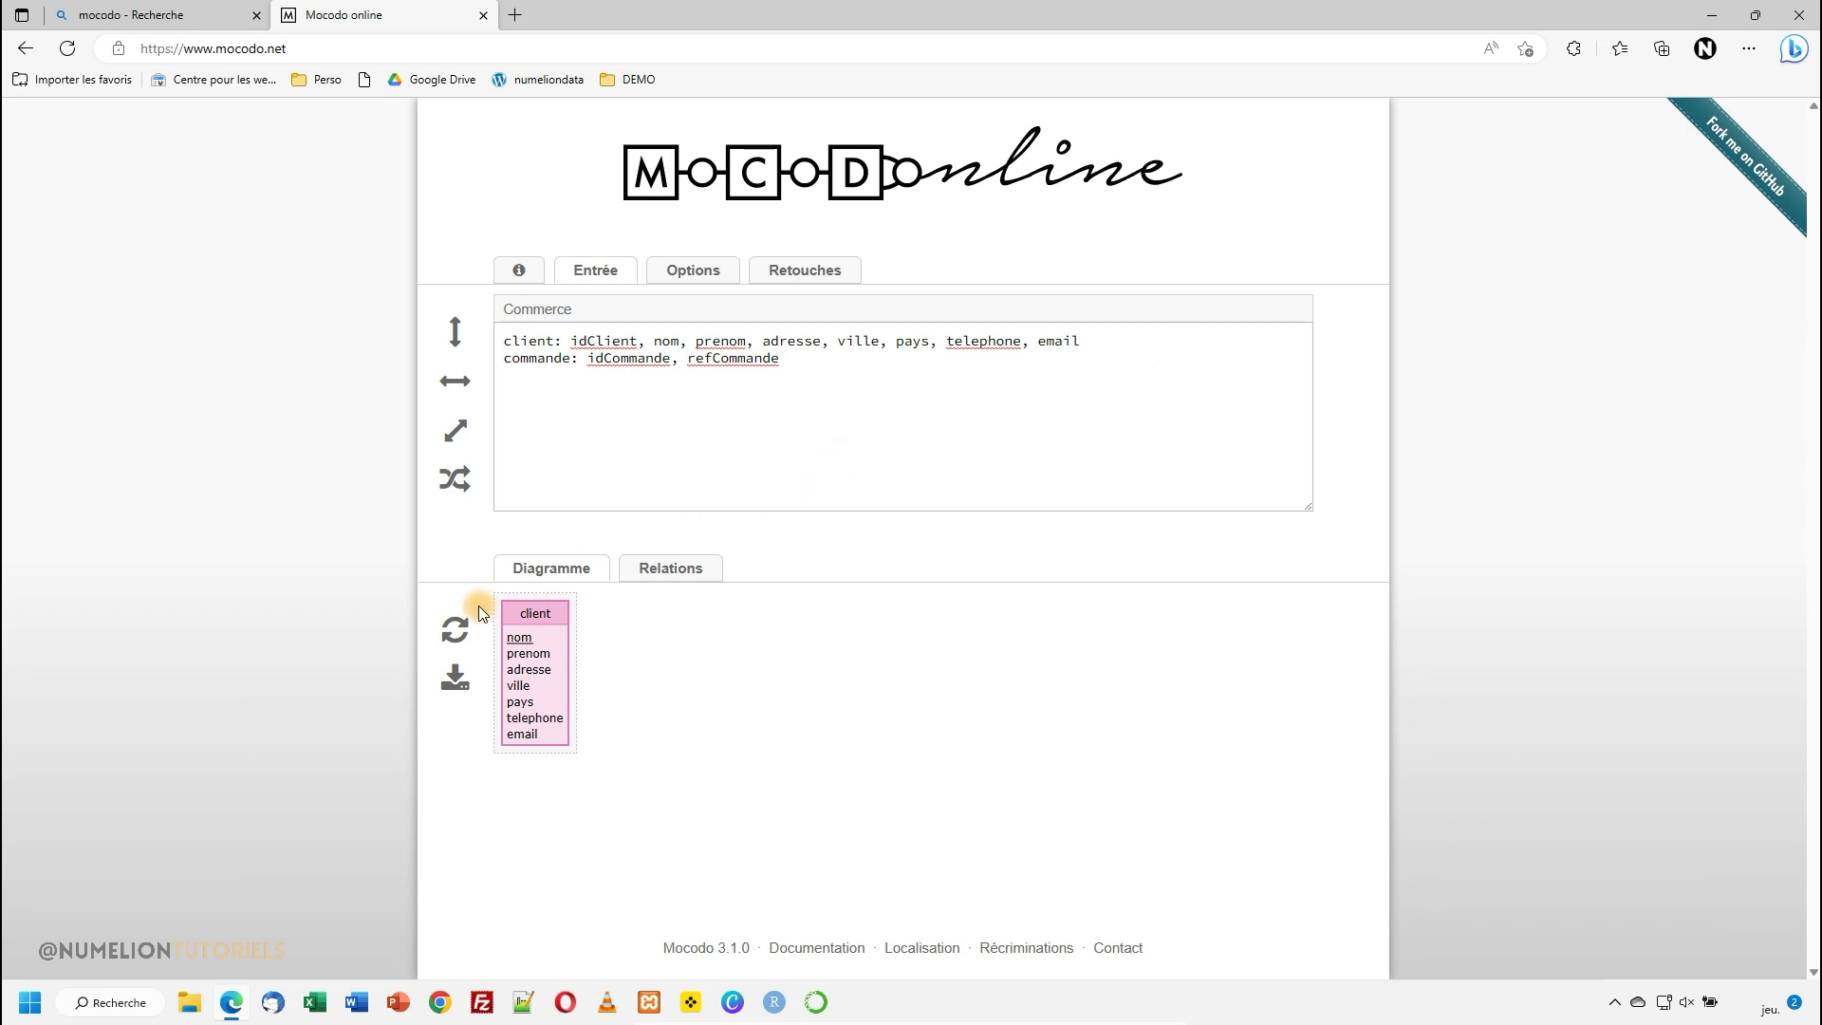
left_click(455, 629)
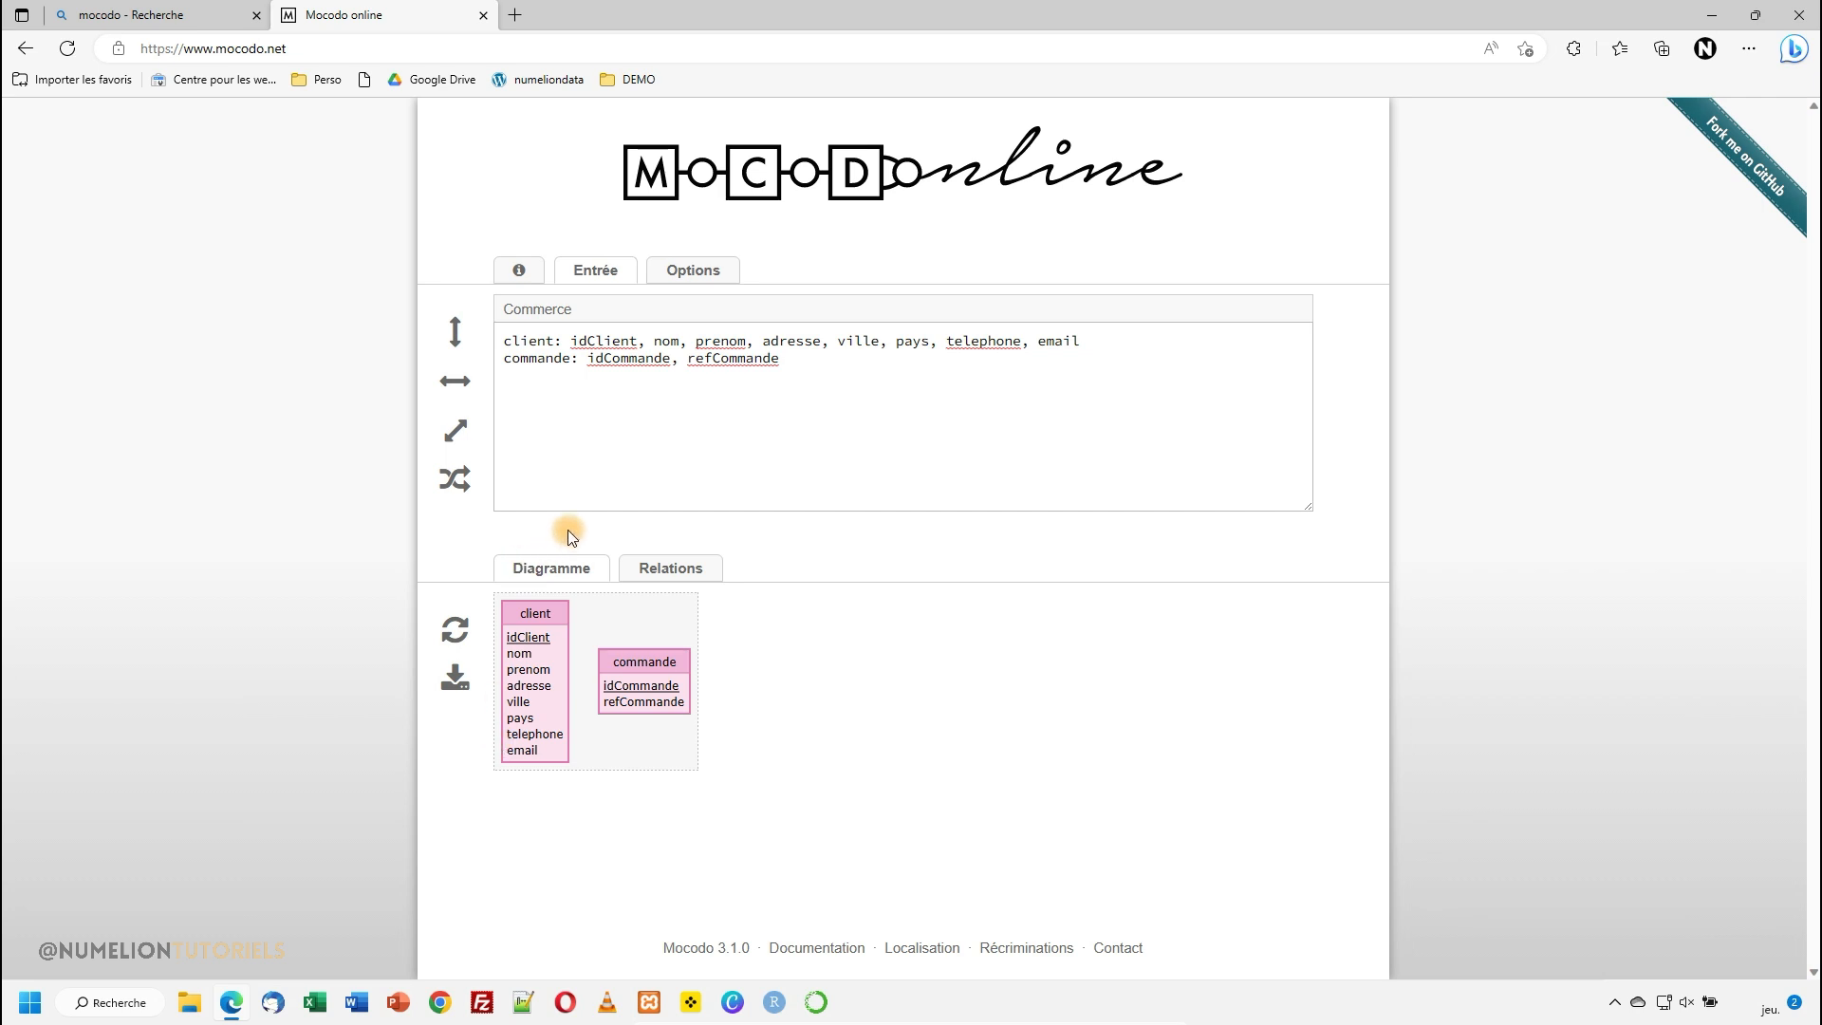
Step: Insert the association "regle, client, commande" between the two entity lines and examine the error report for the model
left_click(1087, 343)
key("Return")
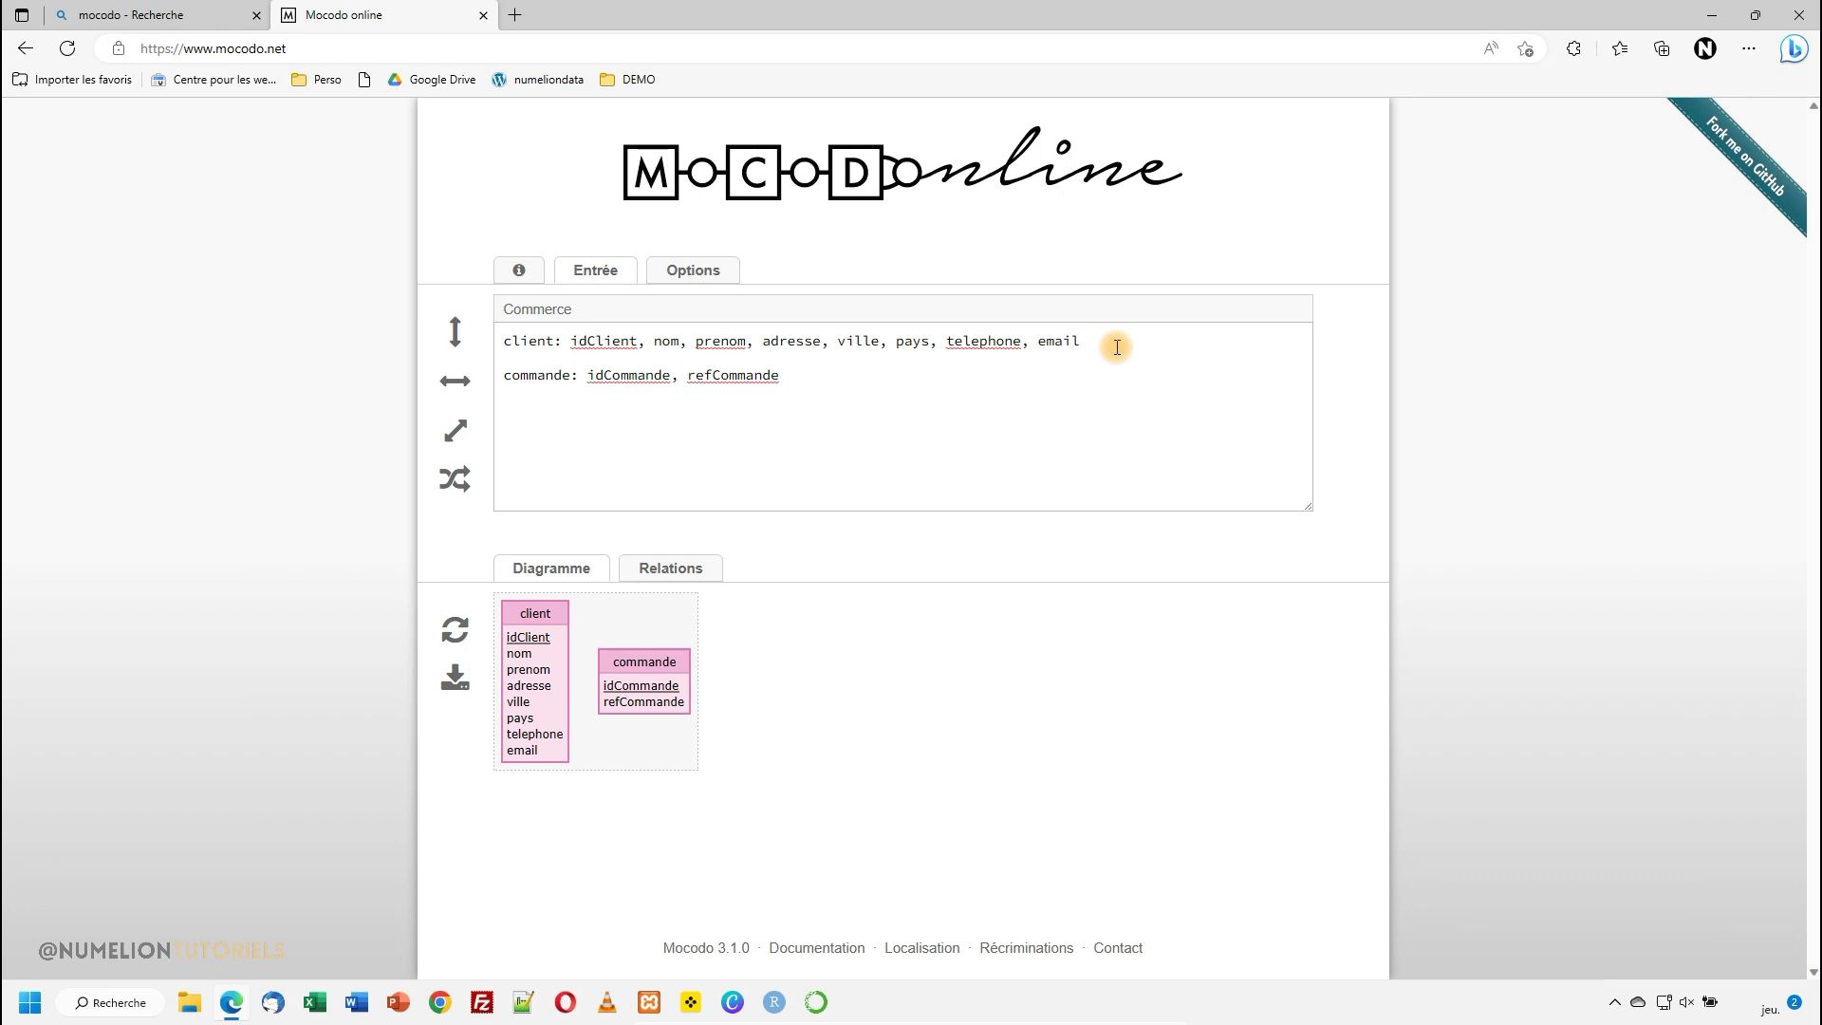
type("regle")
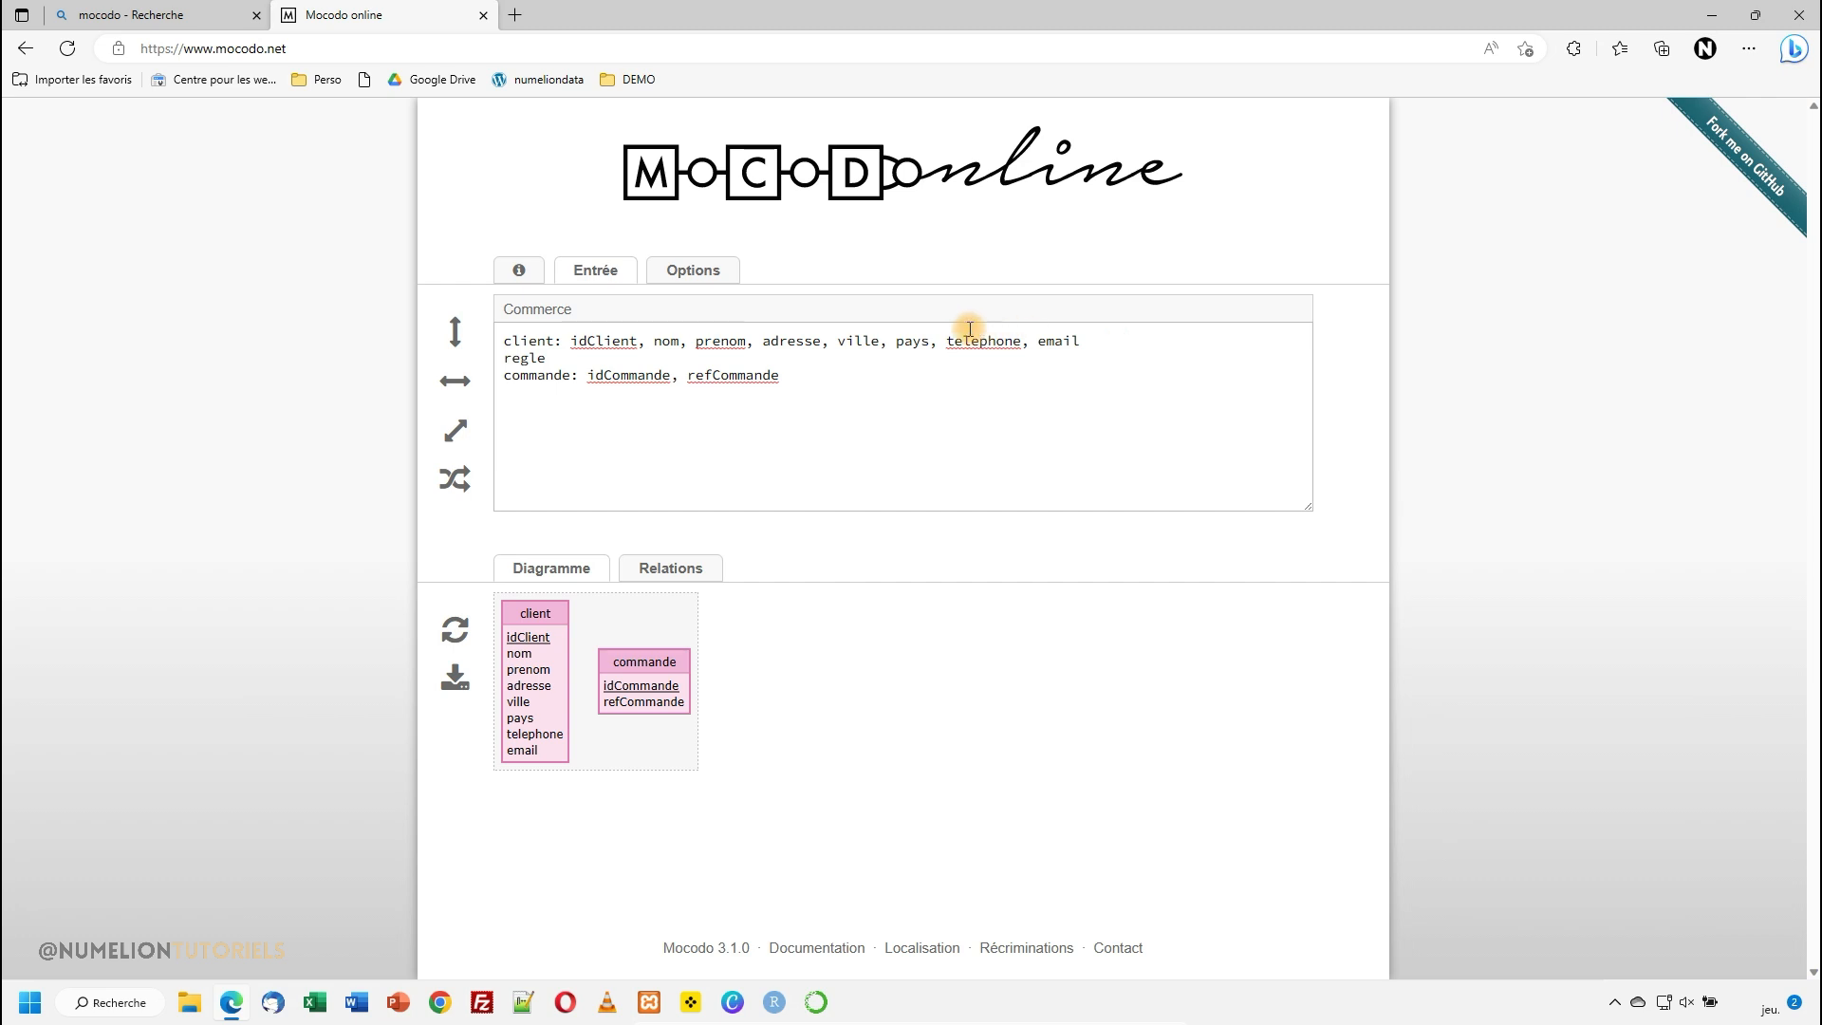
left_click(530, 376)
left_click(560, 360)
type(", client")
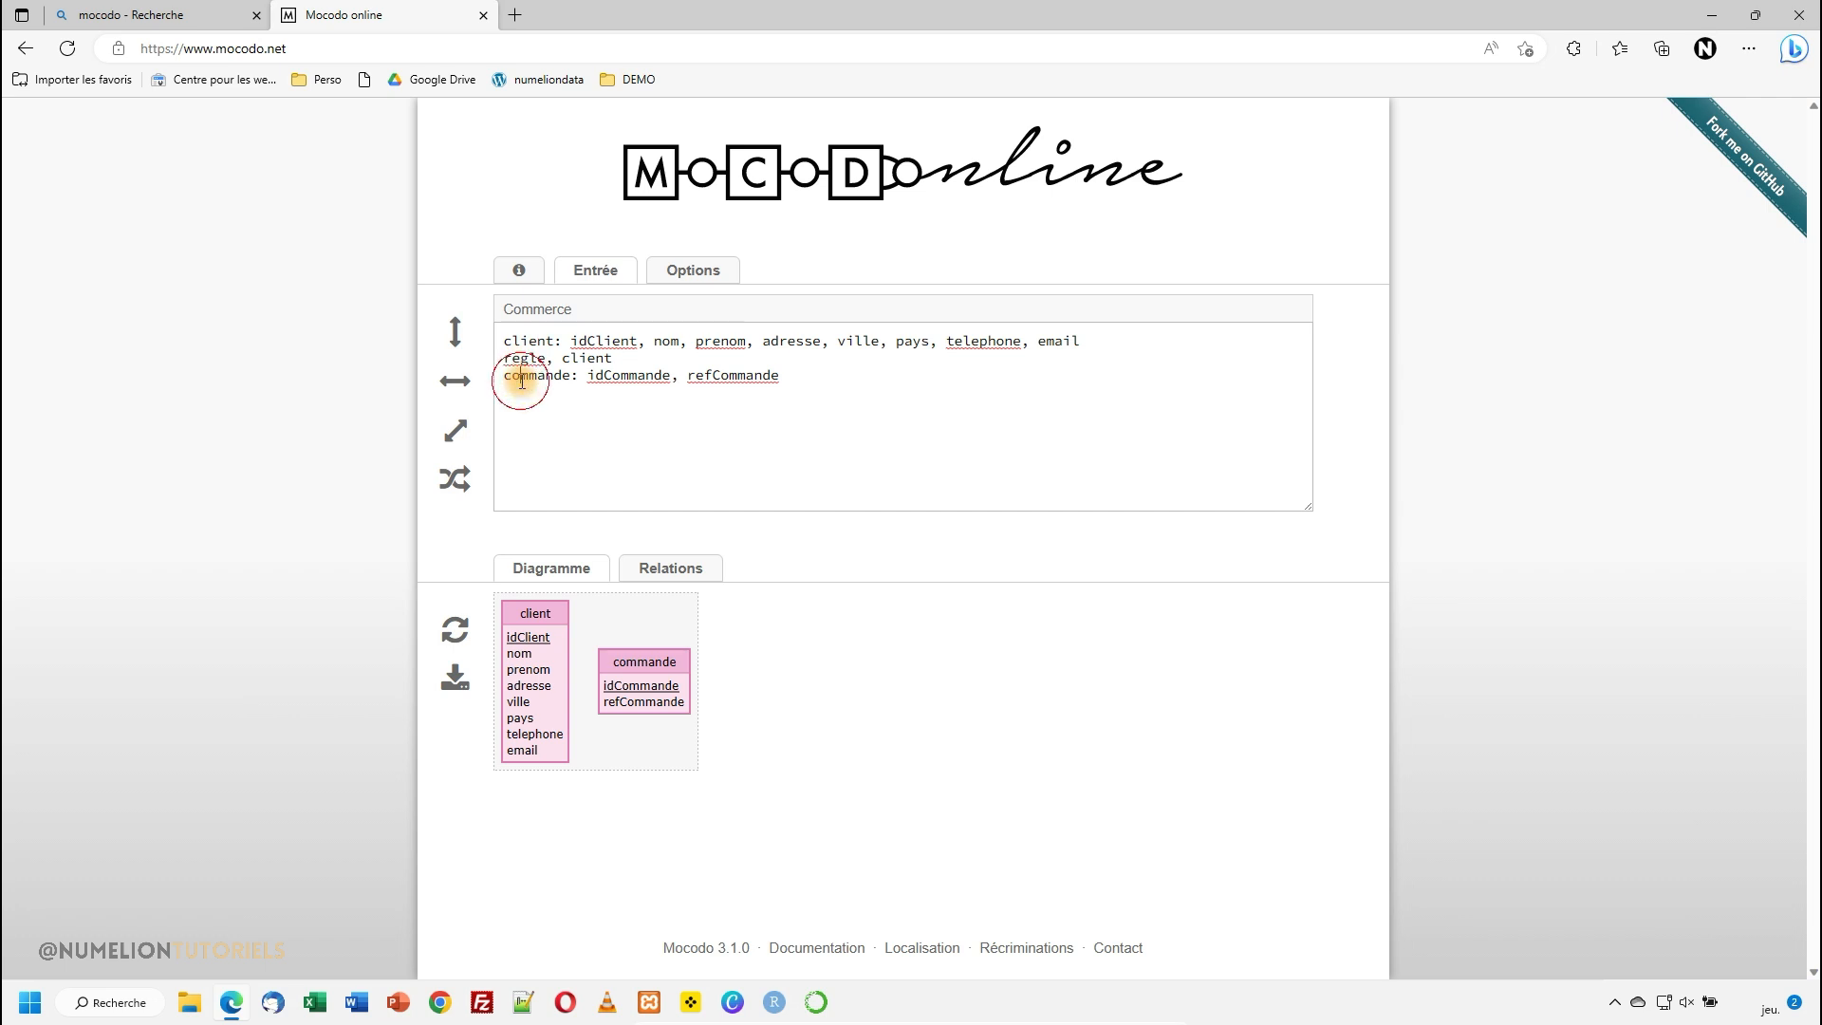
type(", ")
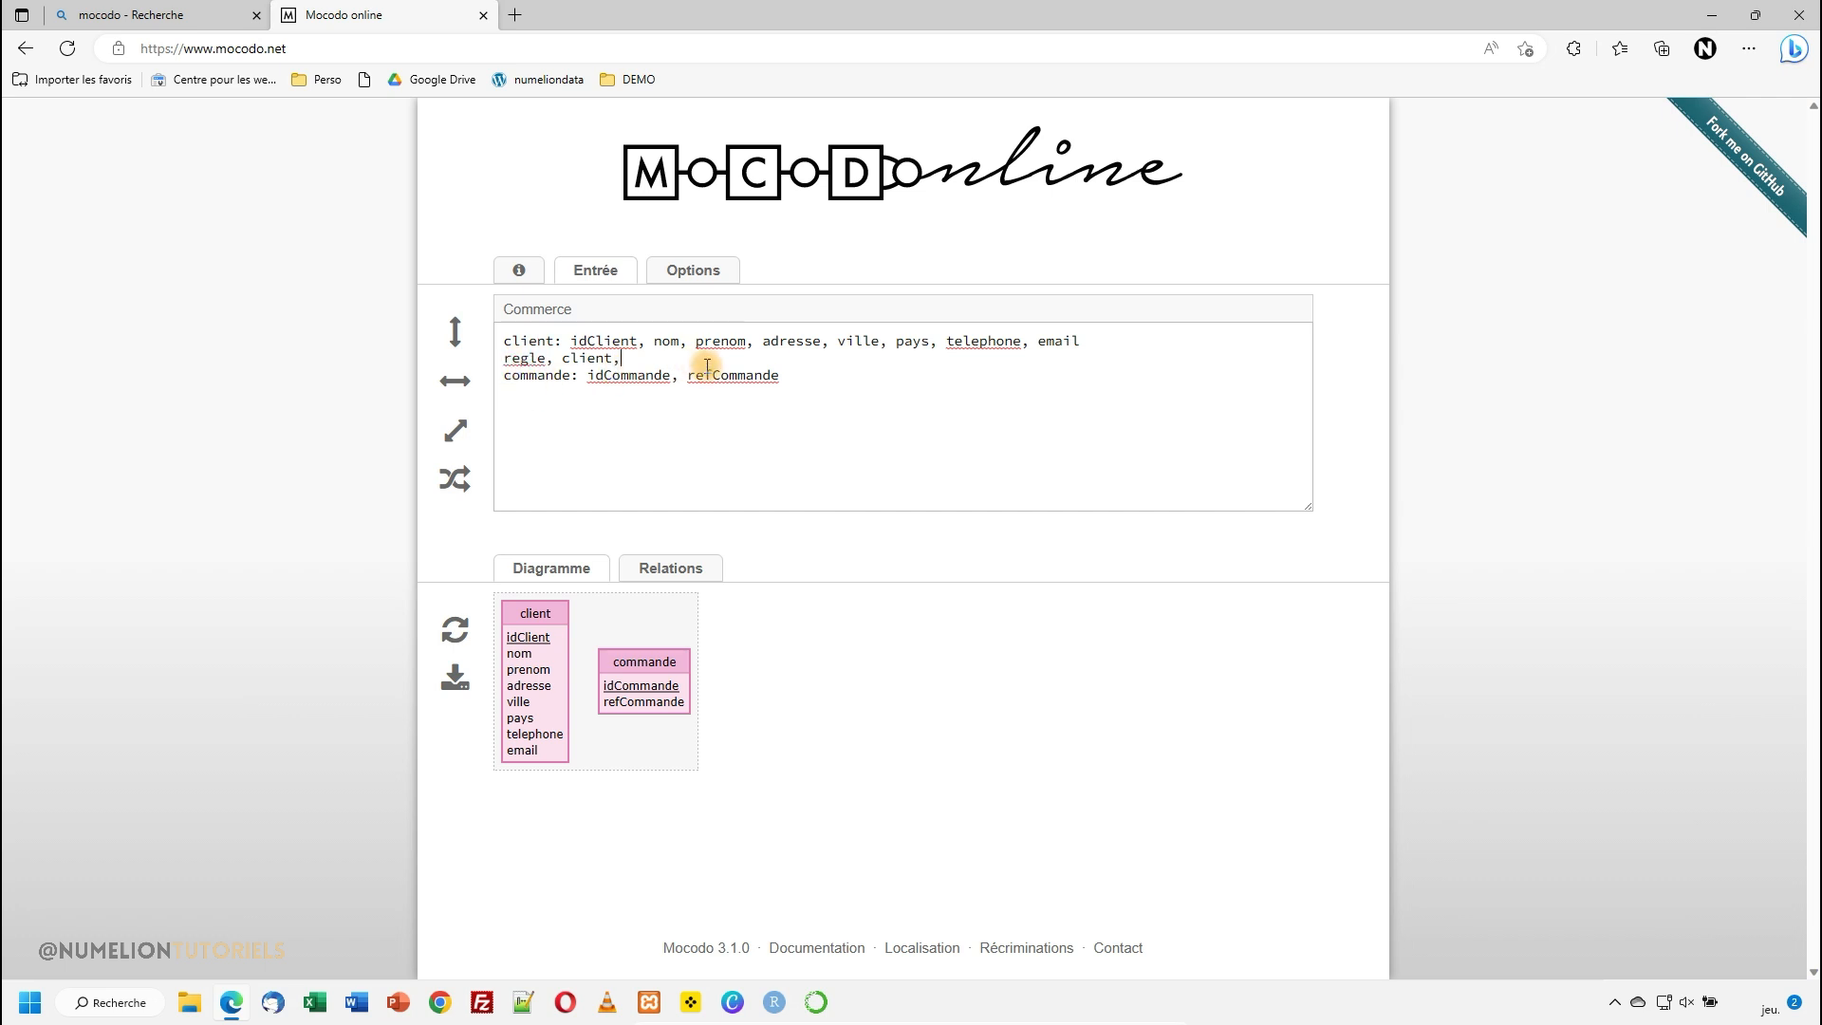
type("commande")
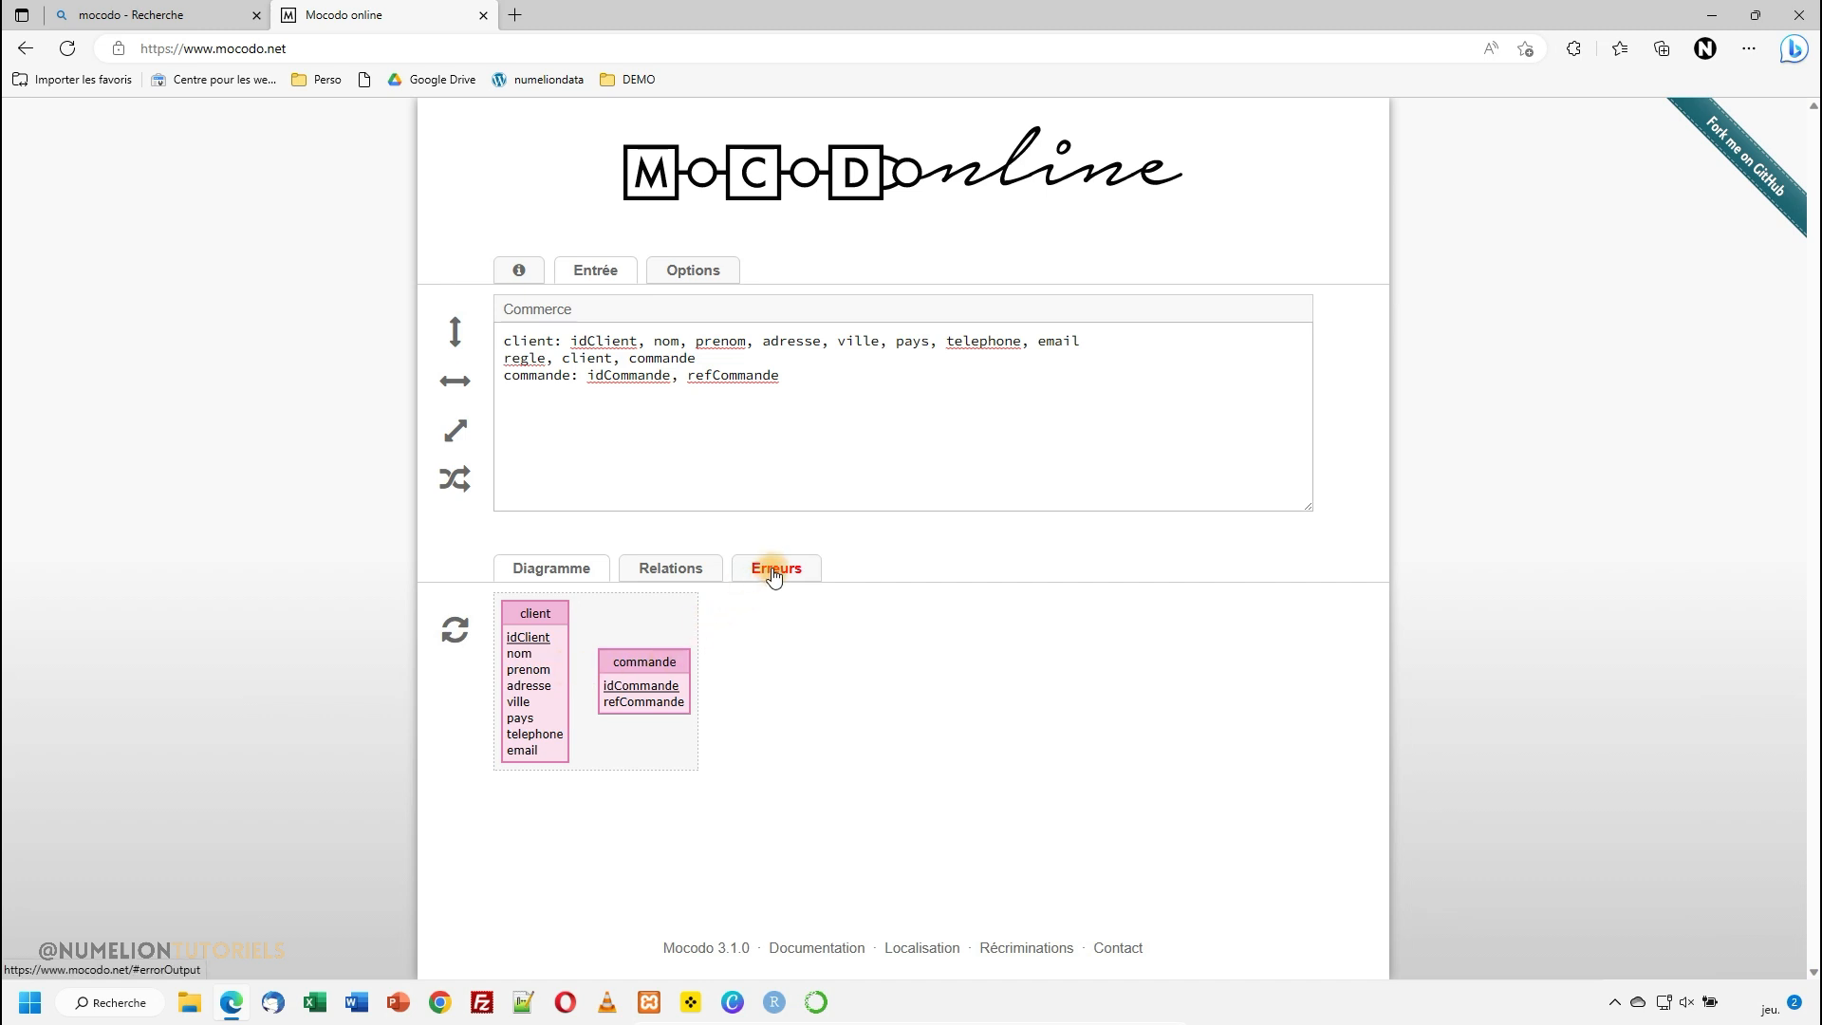
left_click(773, 573)
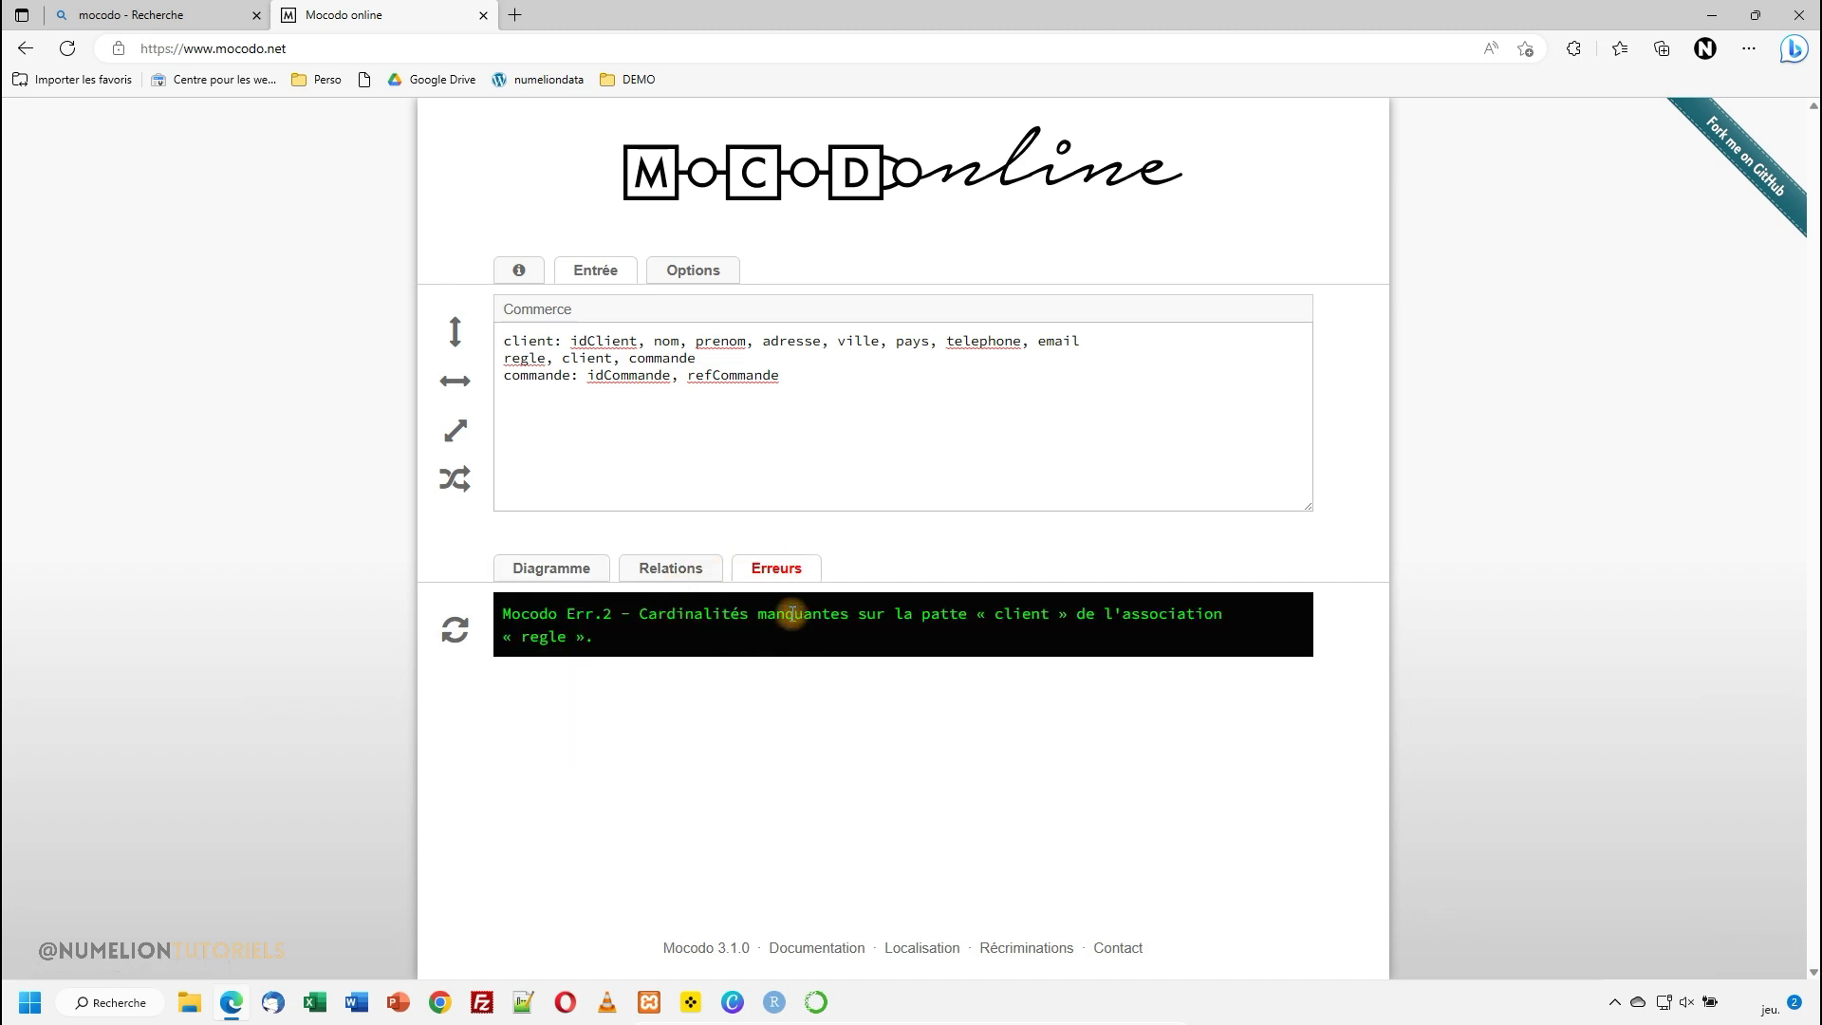
left_click_drag(645, 621, 741, 617)
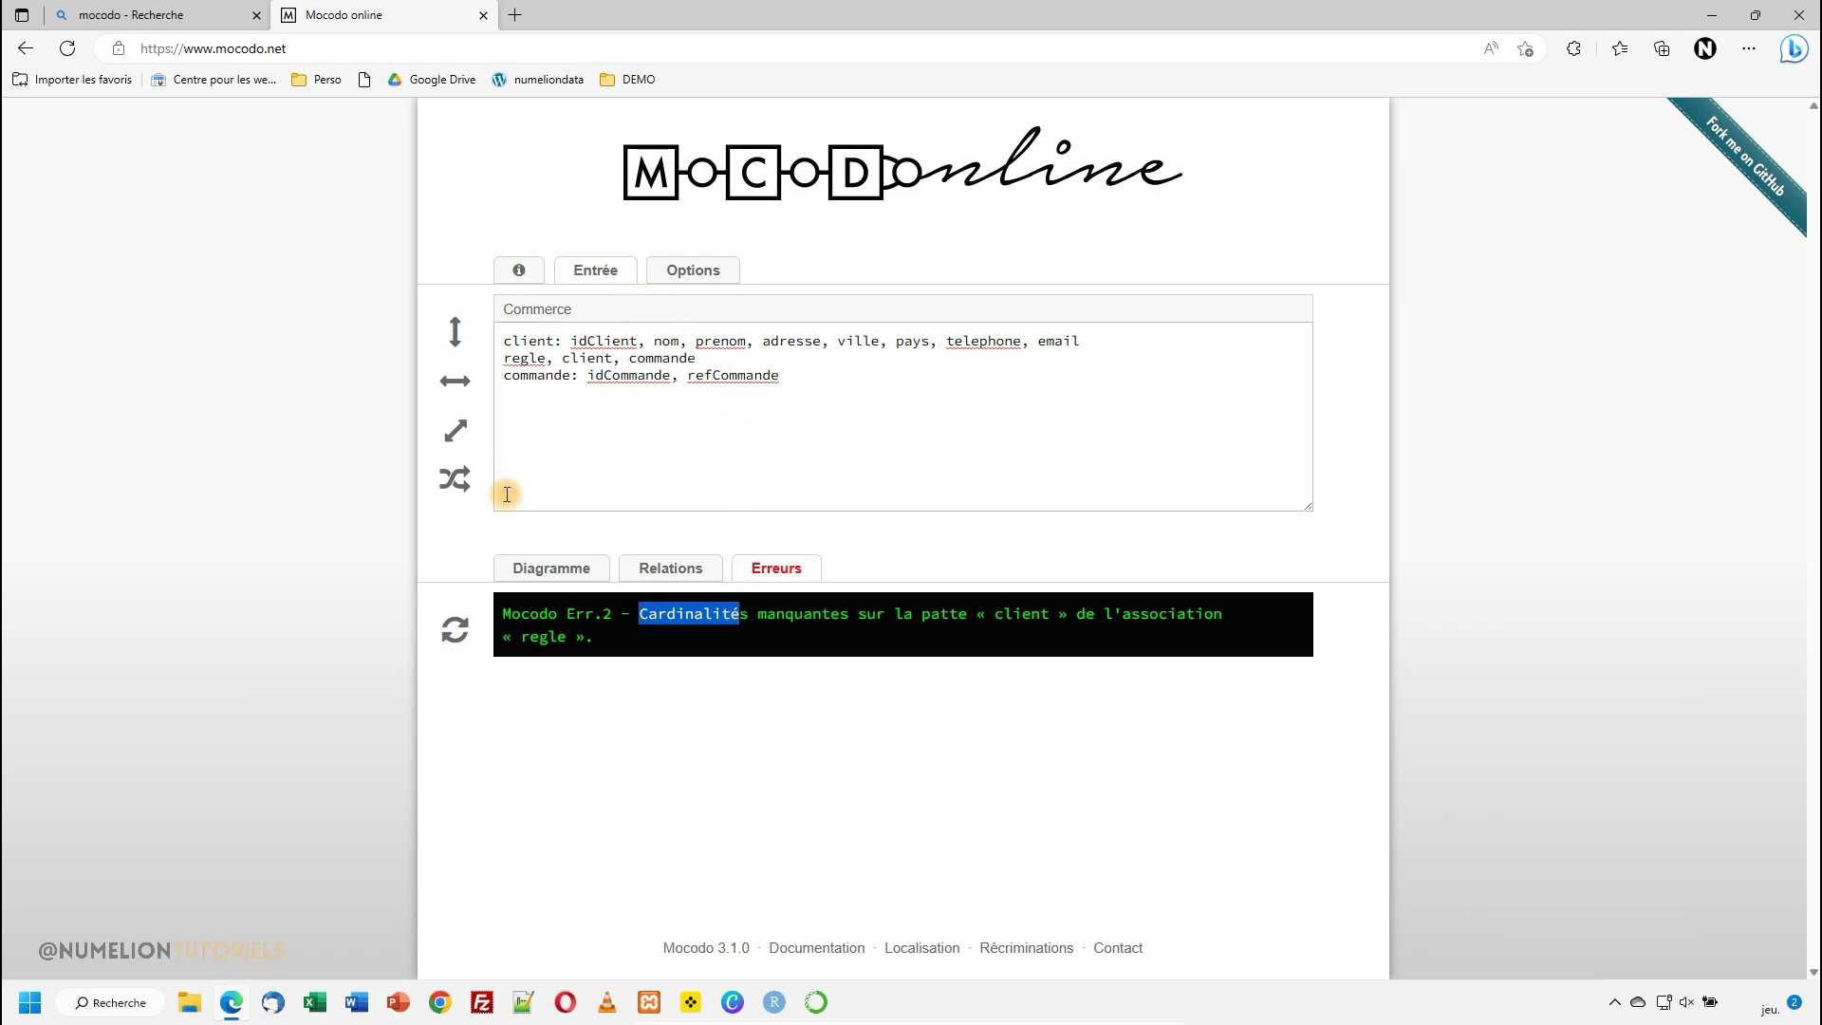
Step: Set the cardinality of client in the regle association to 0N
left_click(556, 579)
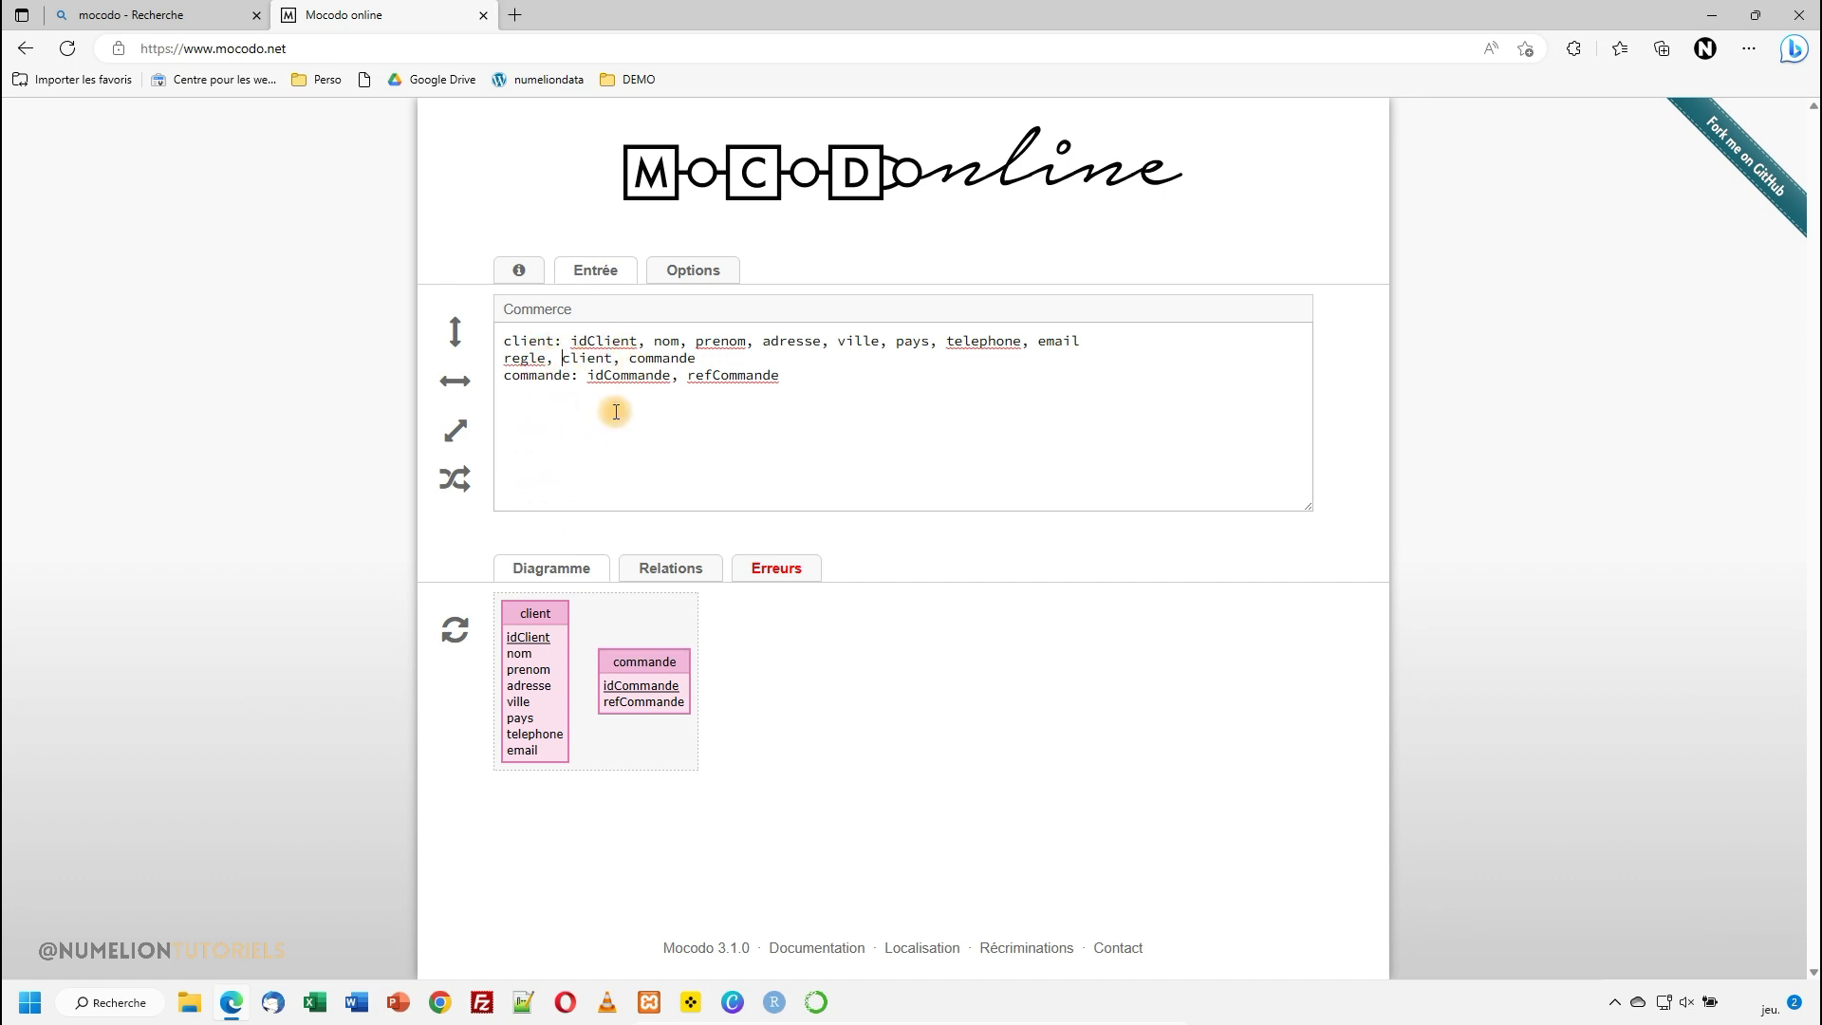
left_click(565, 359)
type("0")
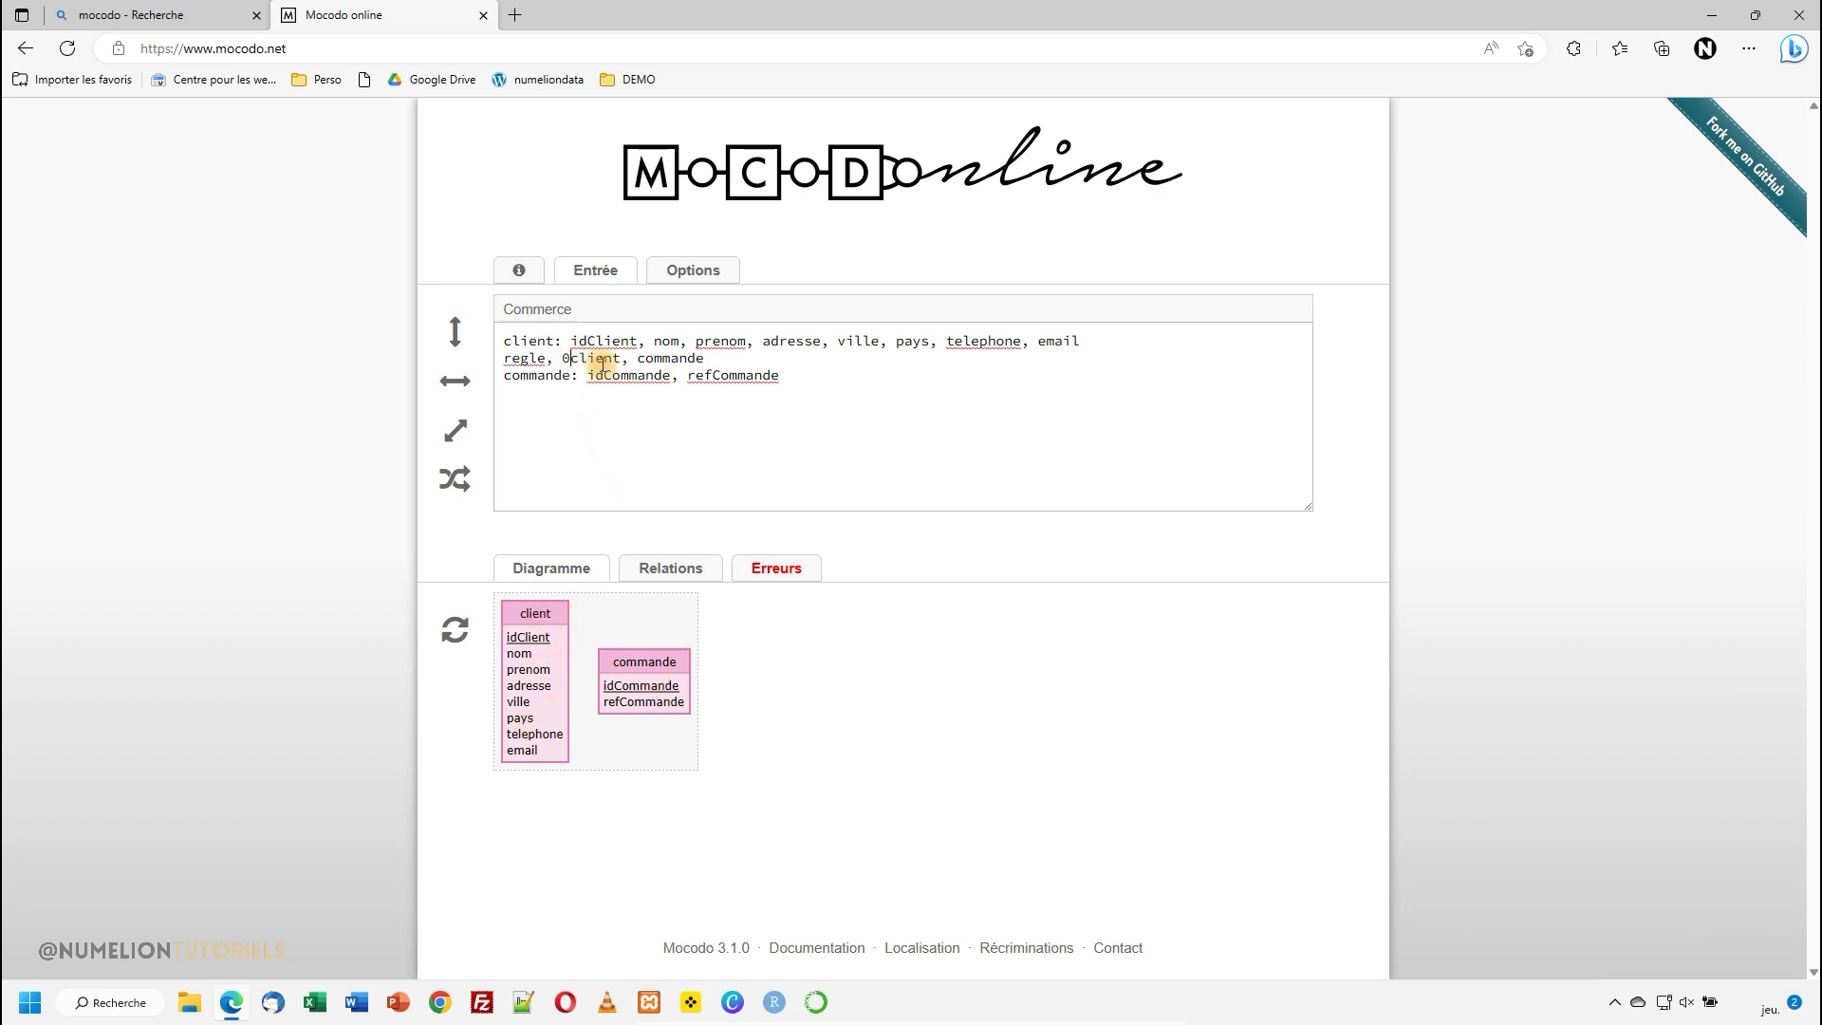
type("N")
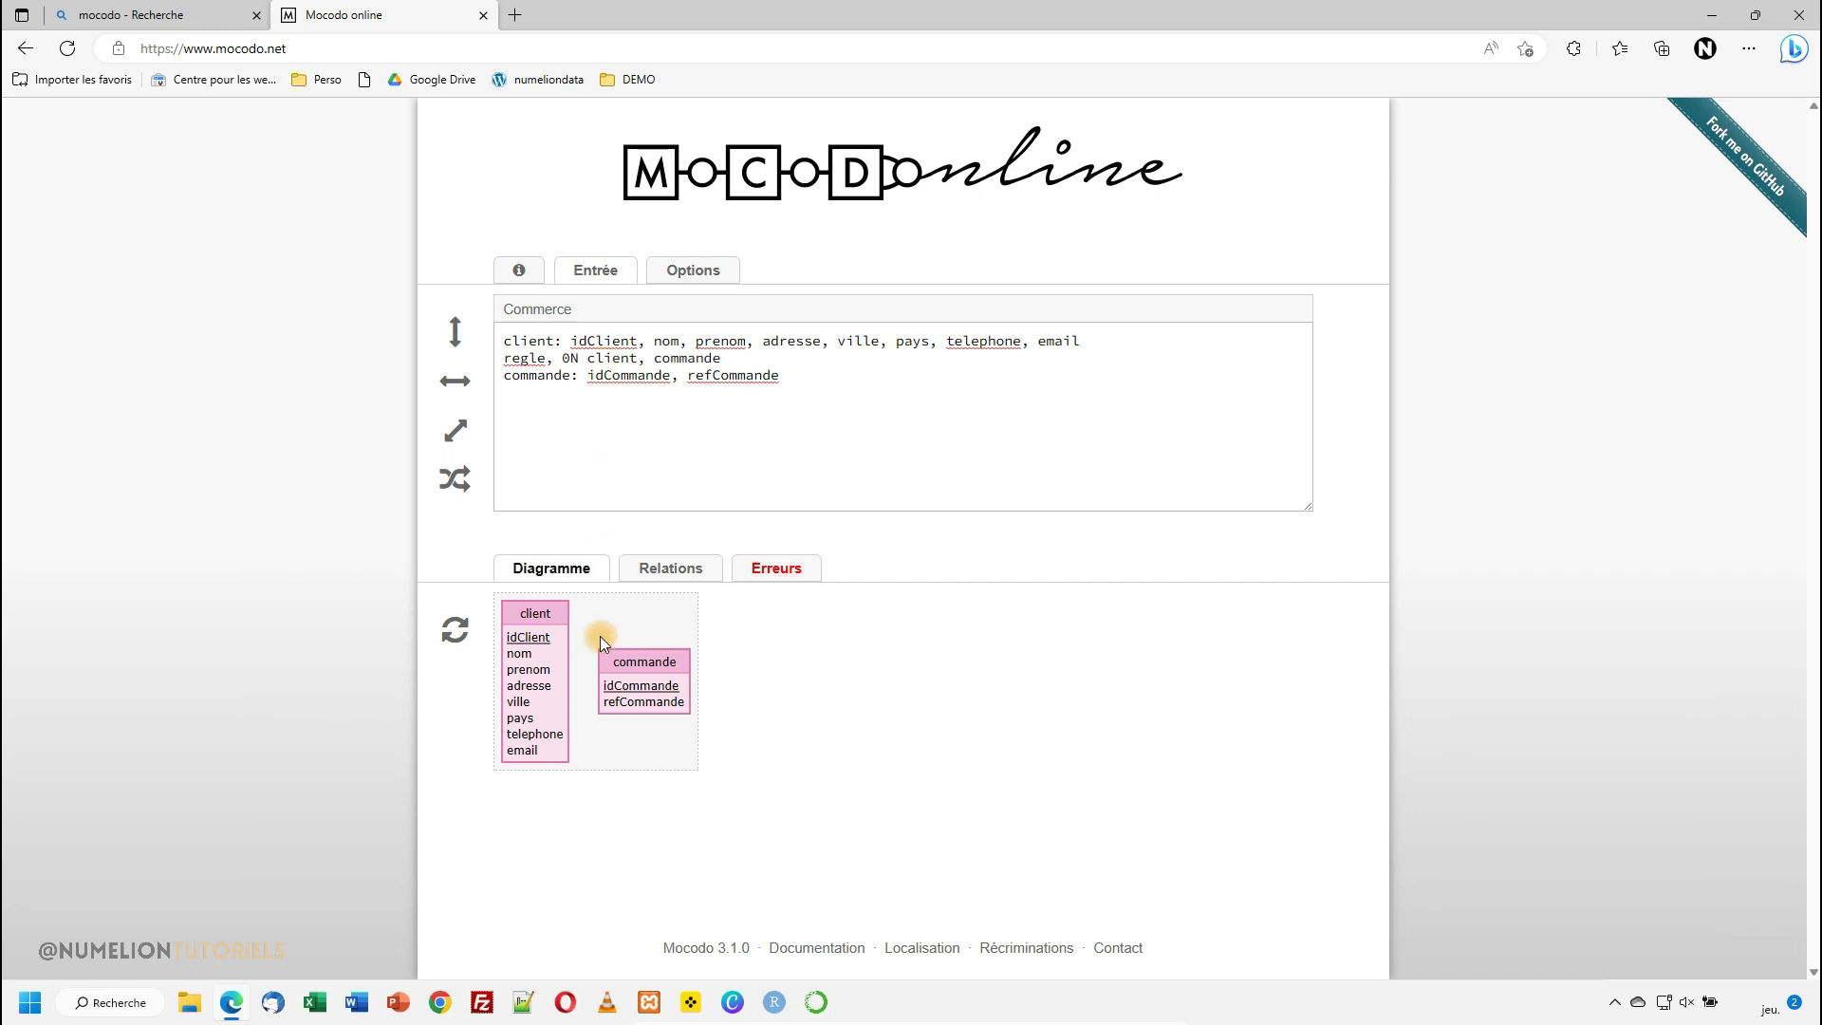
left_click(576, 358)
double_click(570, 358)
Step: Set the cardinality of commande in the regle association to 11, regenerate the diagram and check the cardinality beside client
left_click(621, 401)
type("1")
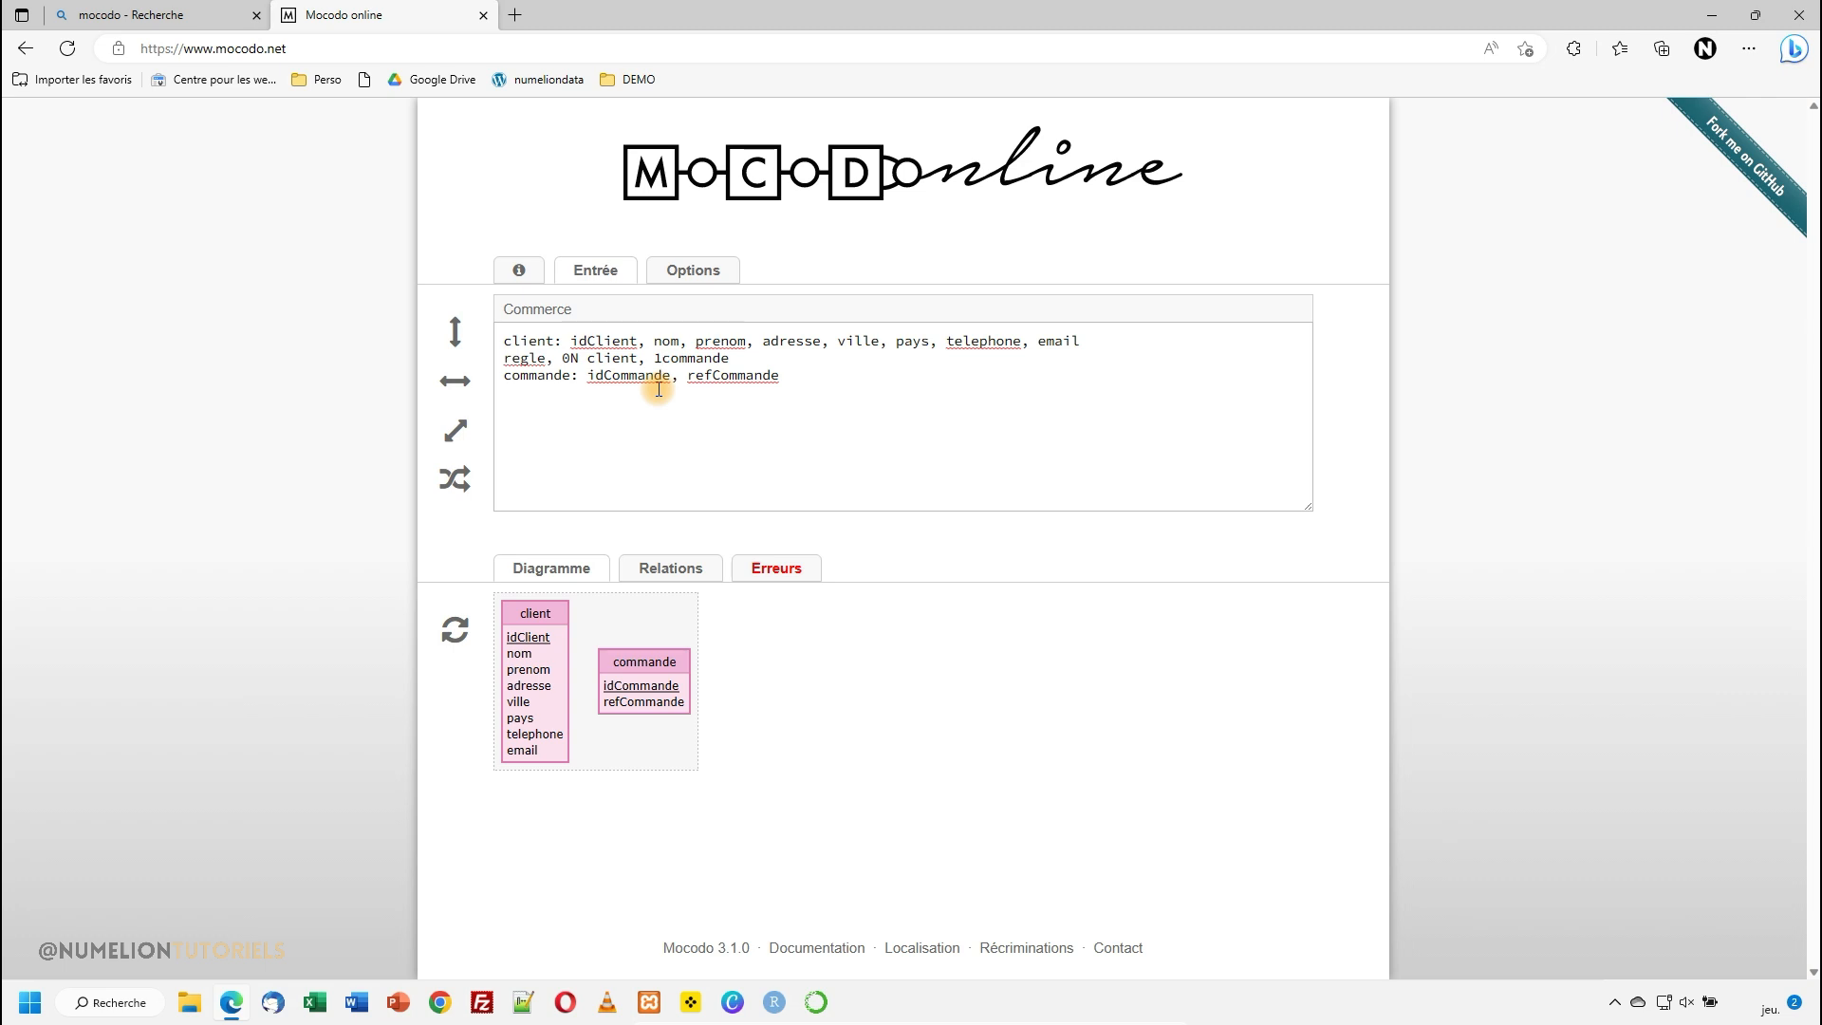
type("N")
key("BackSpace")
type("1")
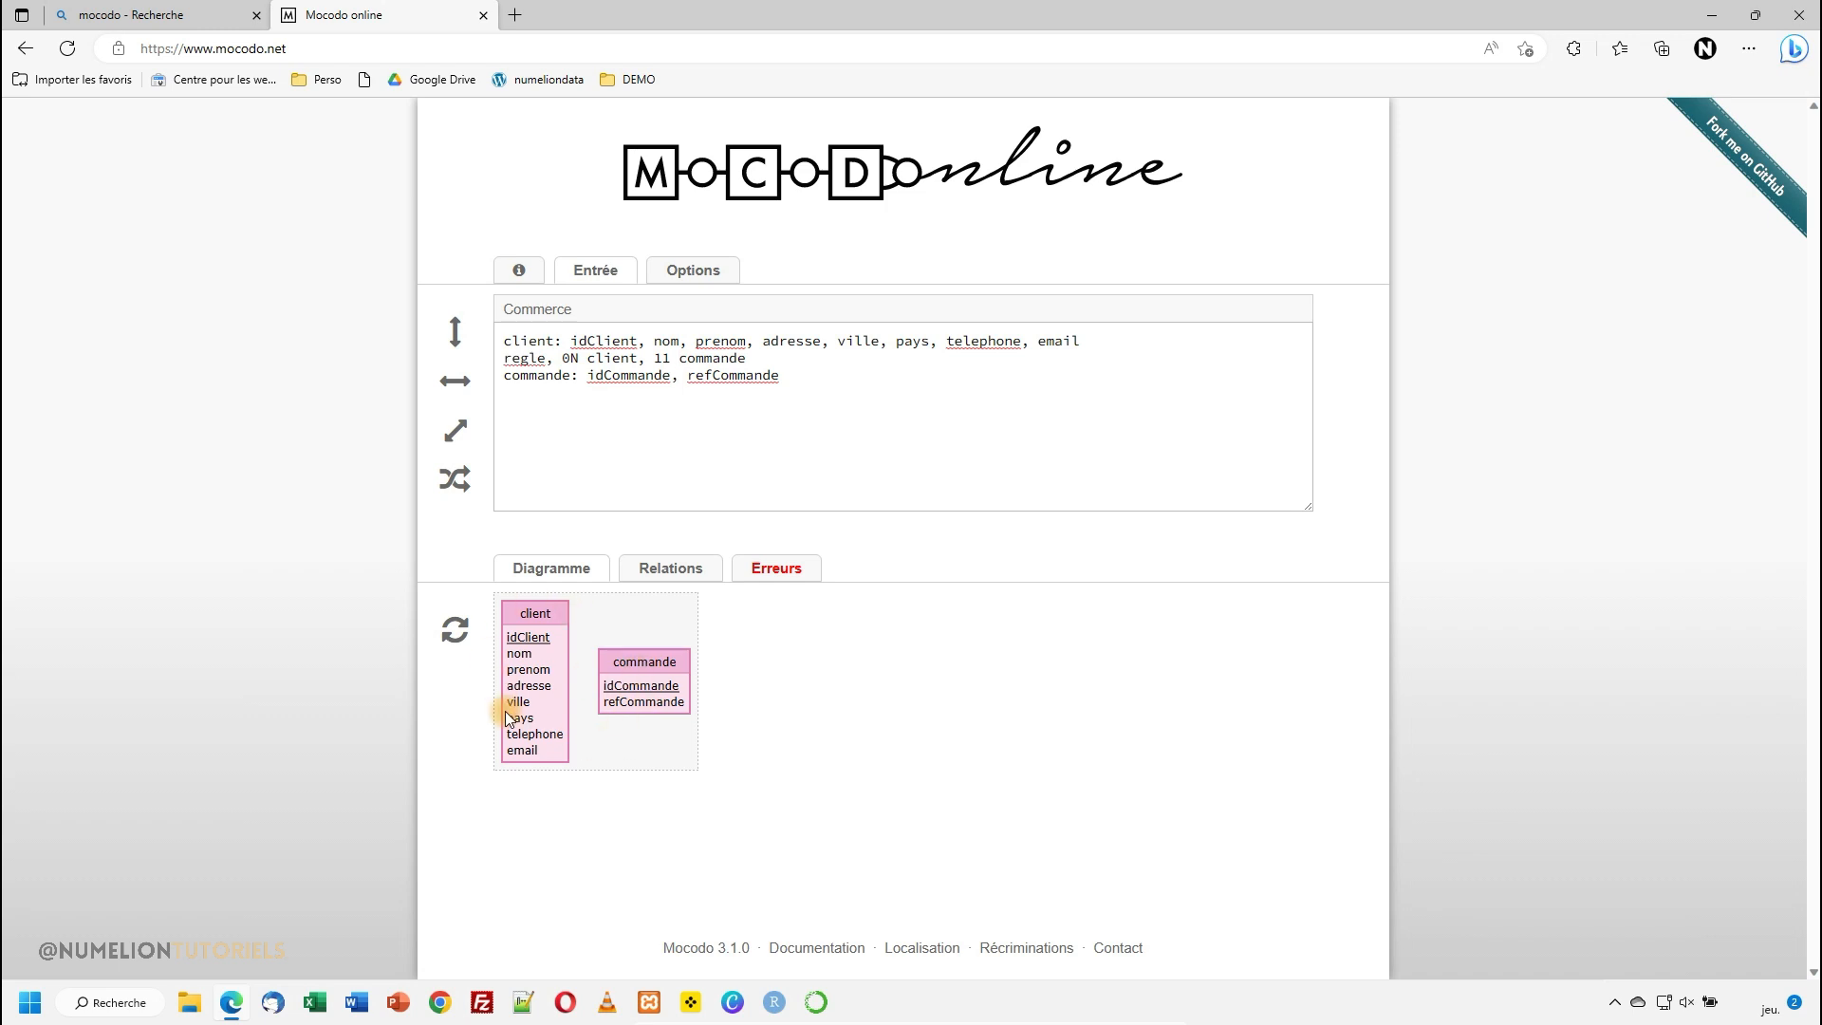
left_click(456, 631)
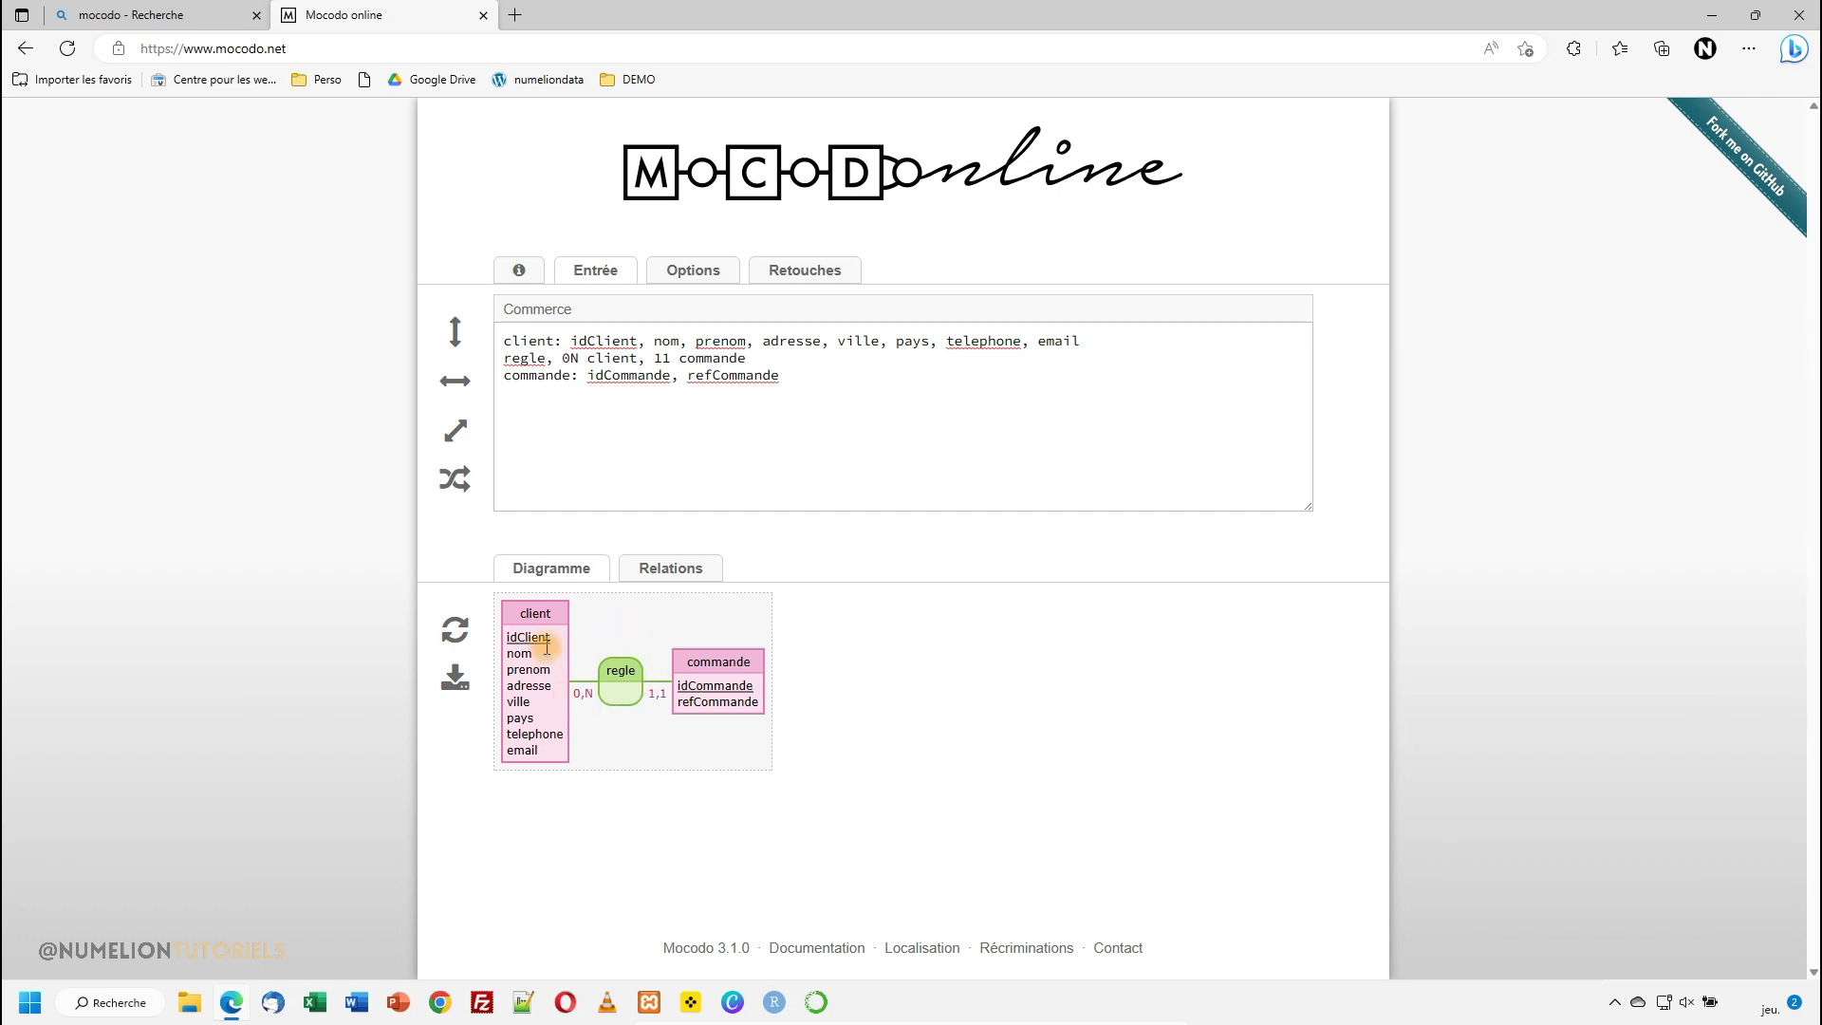
double_click(594, 693)
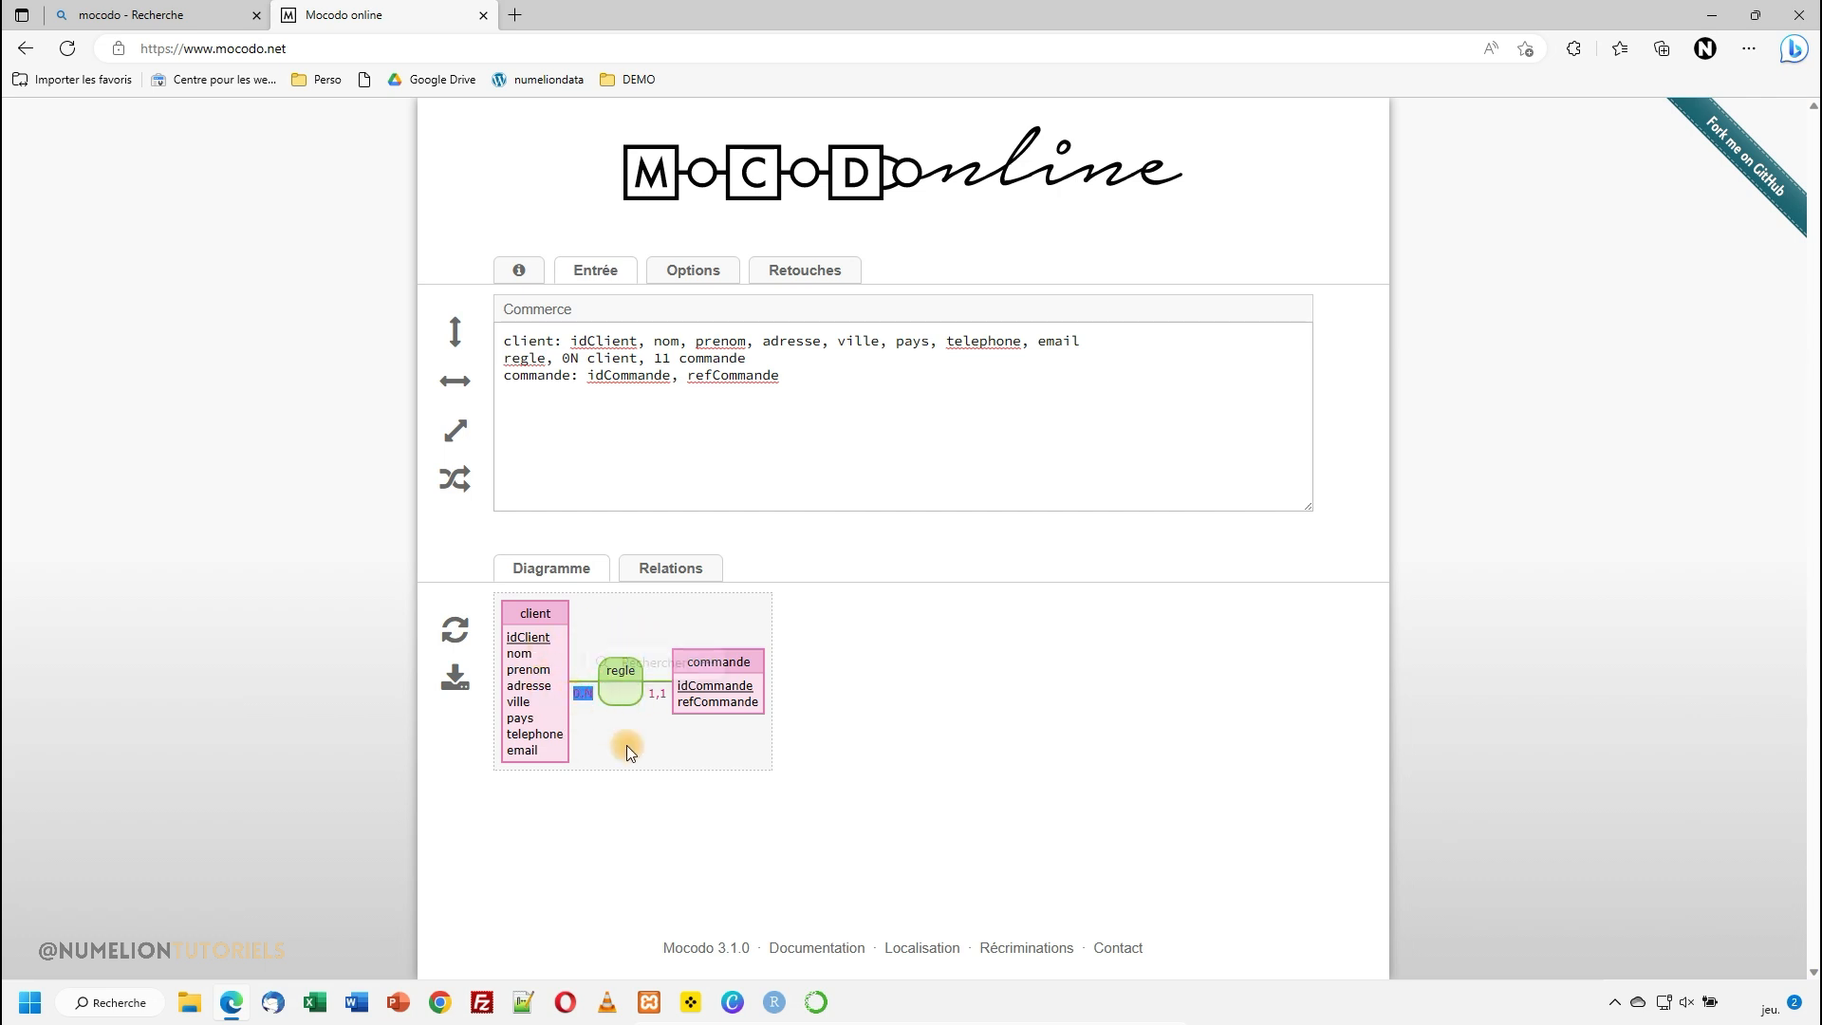
left_click(626, 731)
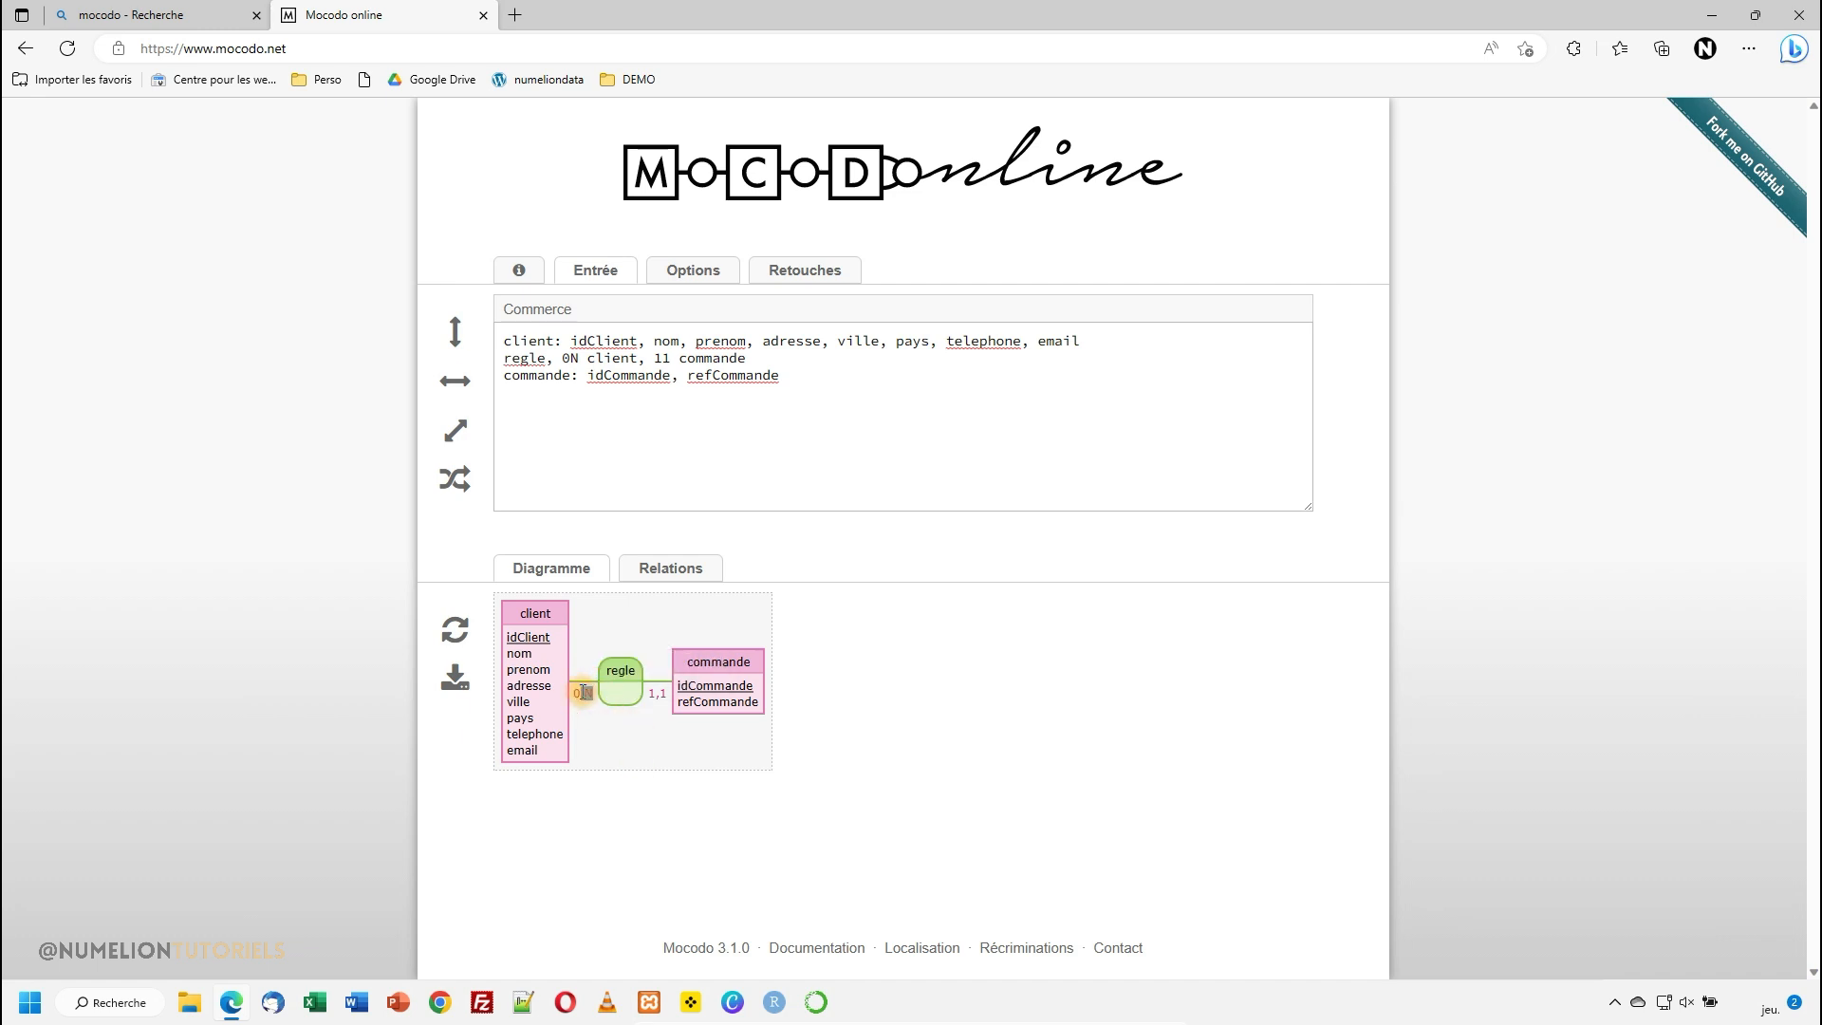
double_click(570, 358)
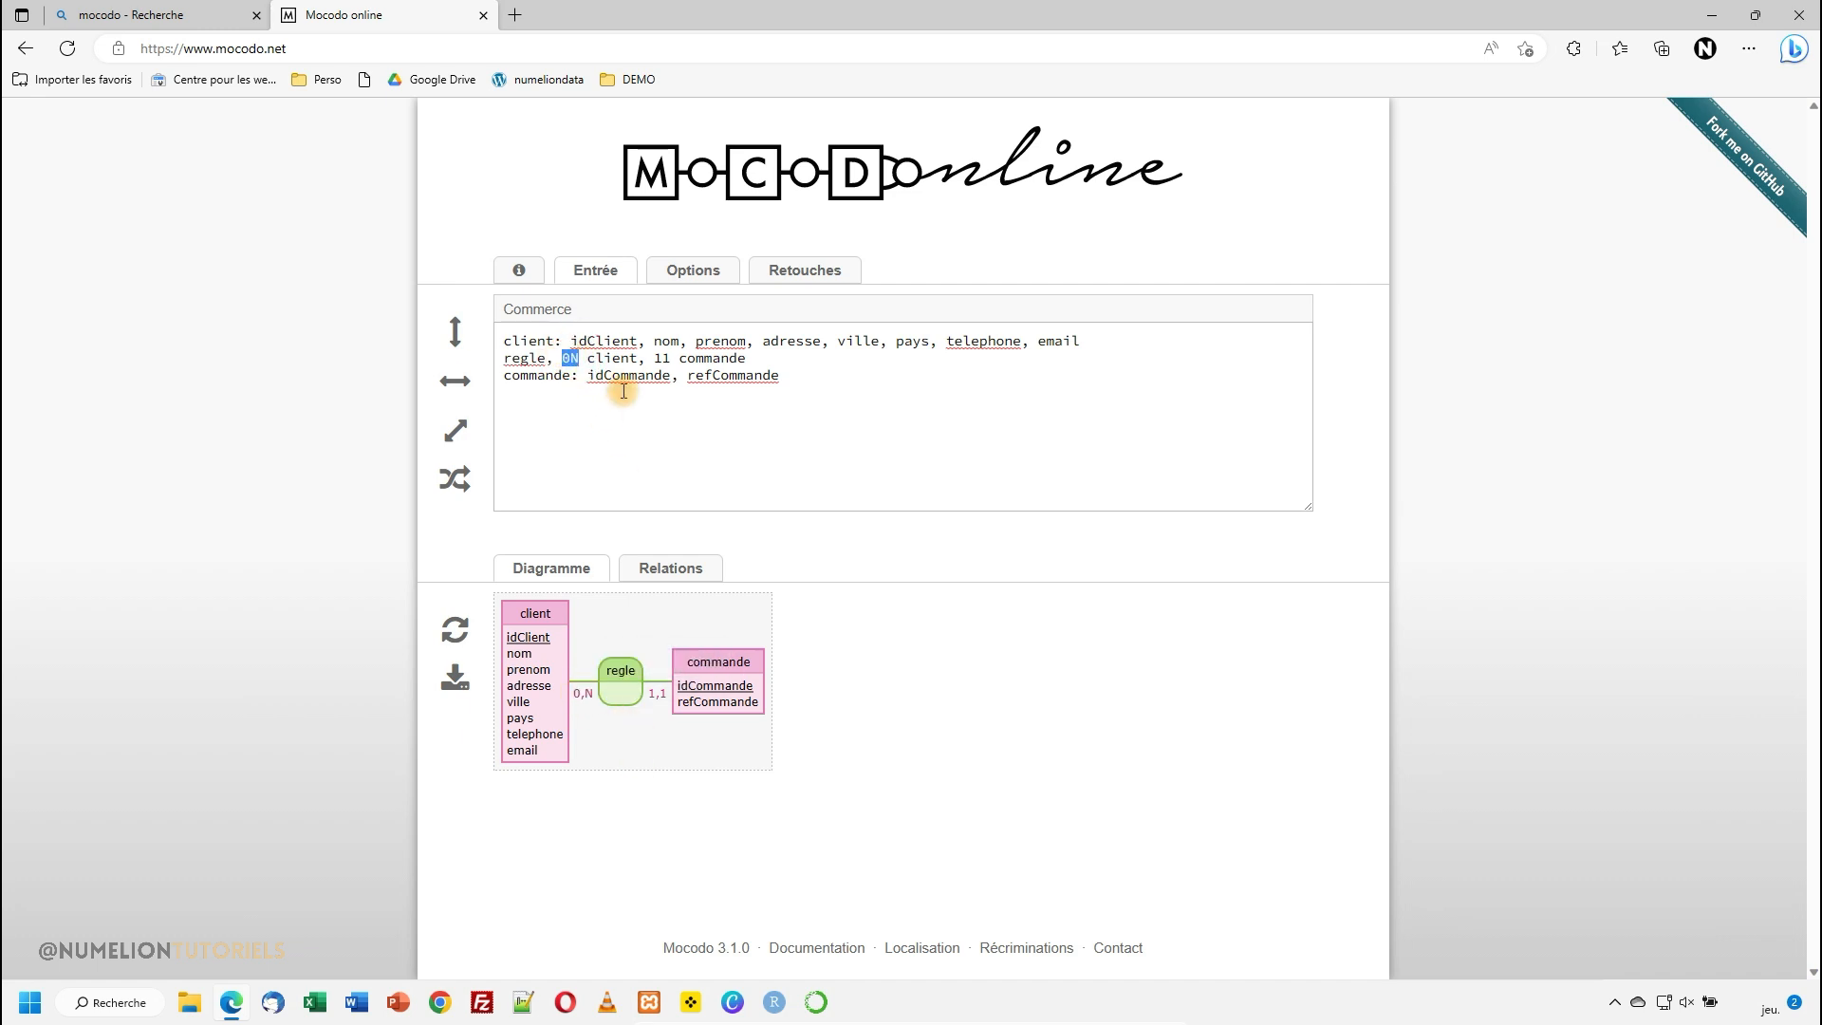
Step: Give the regle association the attribute dateCommande and regenerate the diagram
left_click(749, 355)
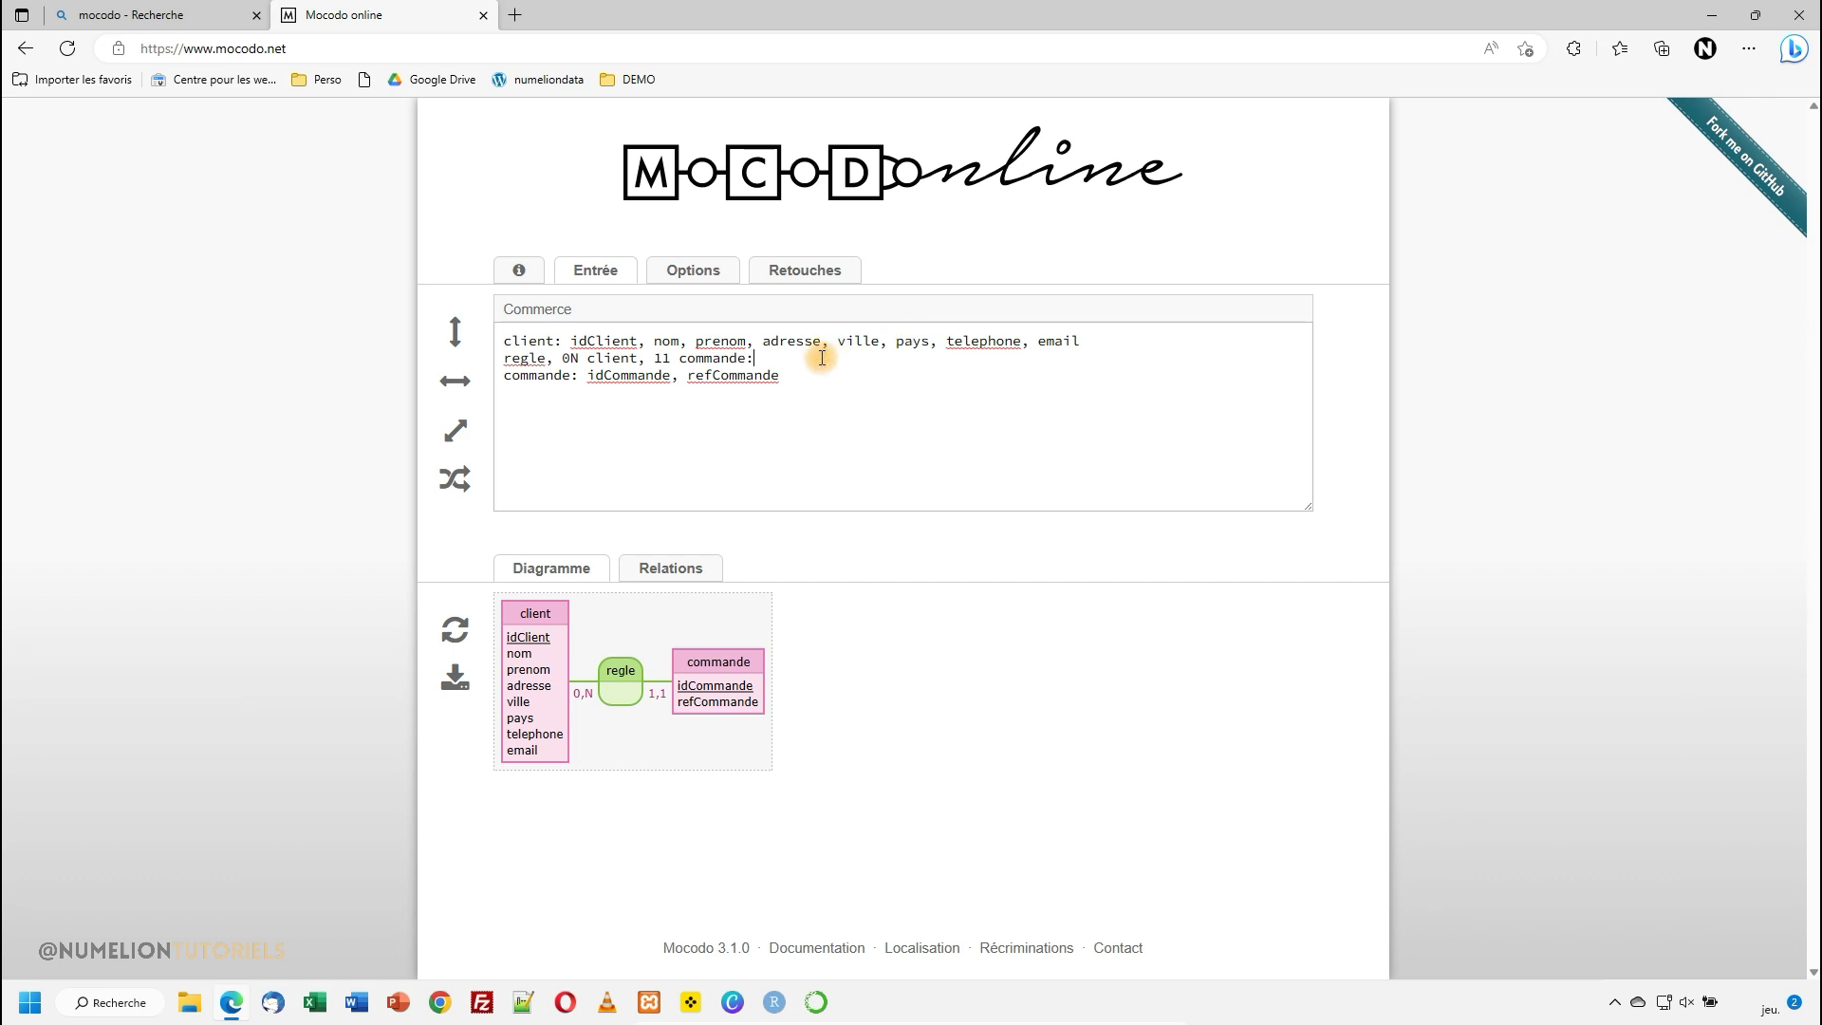
type("dateCommande")
left_click(456, 629)
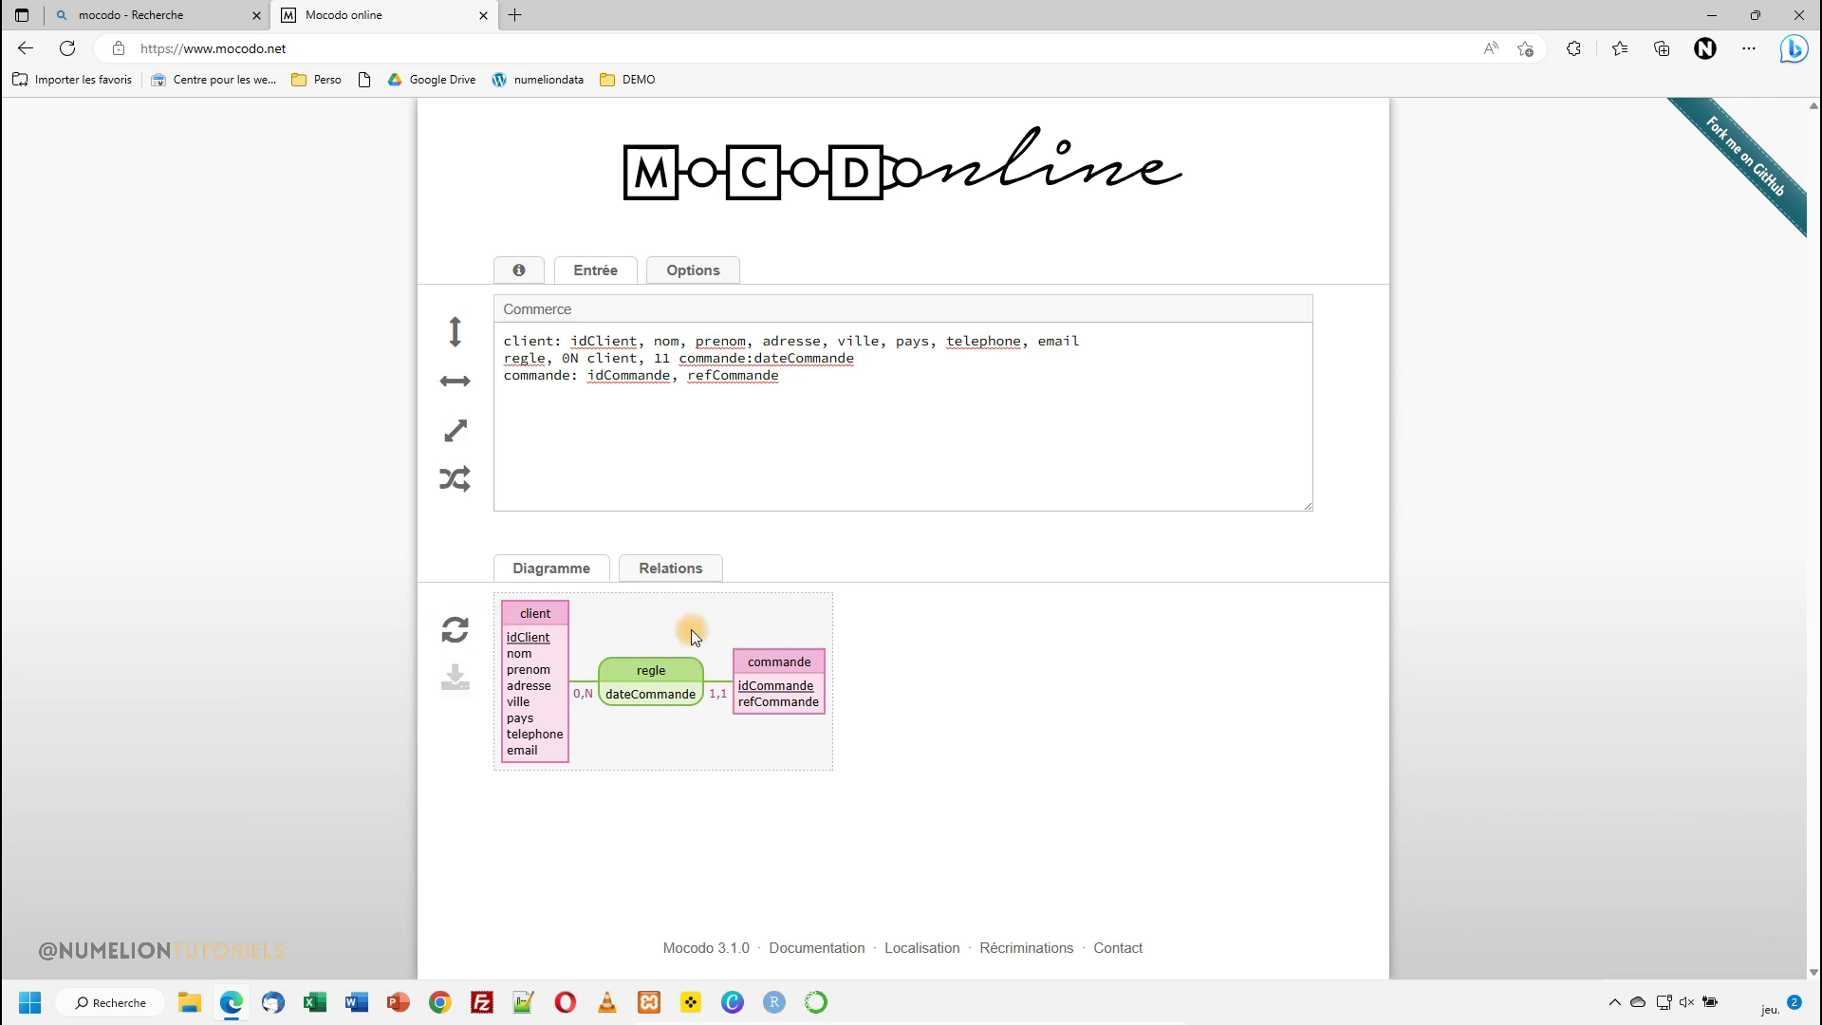
left_click_drag(608, 694, 710, 695)
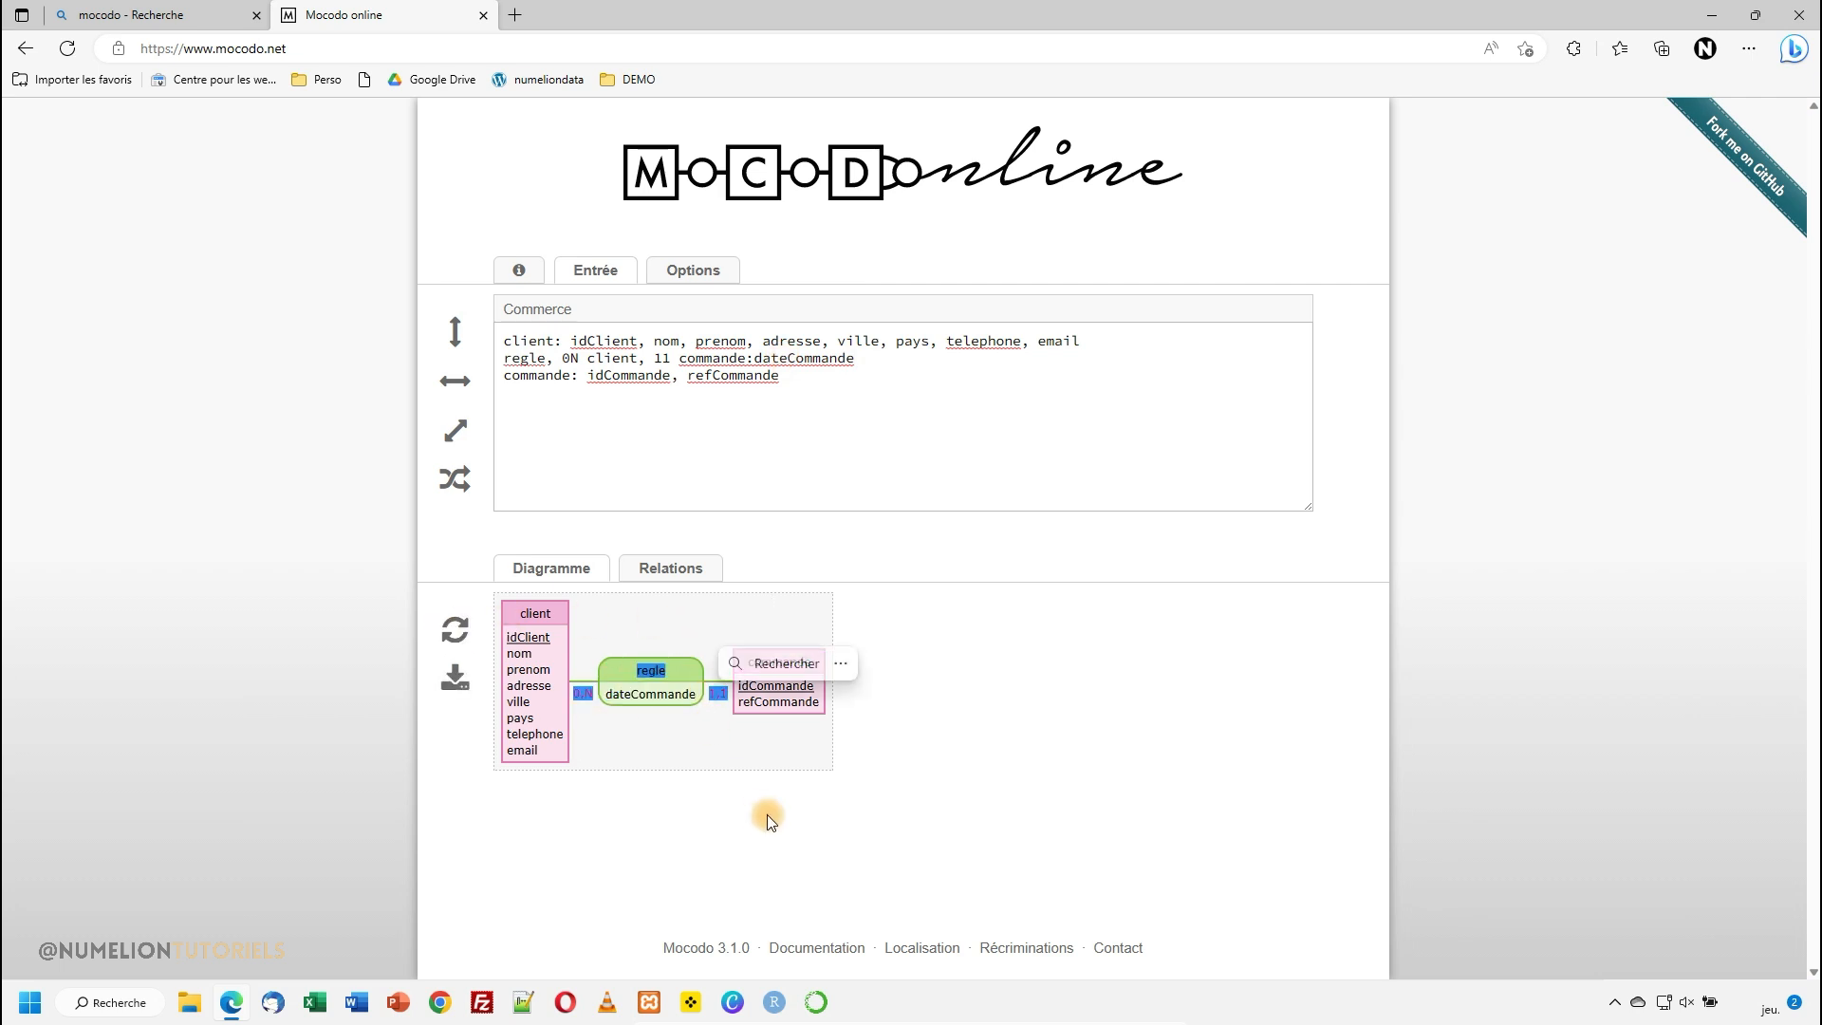
double_click(649, 695)
left_click(1006, 722)
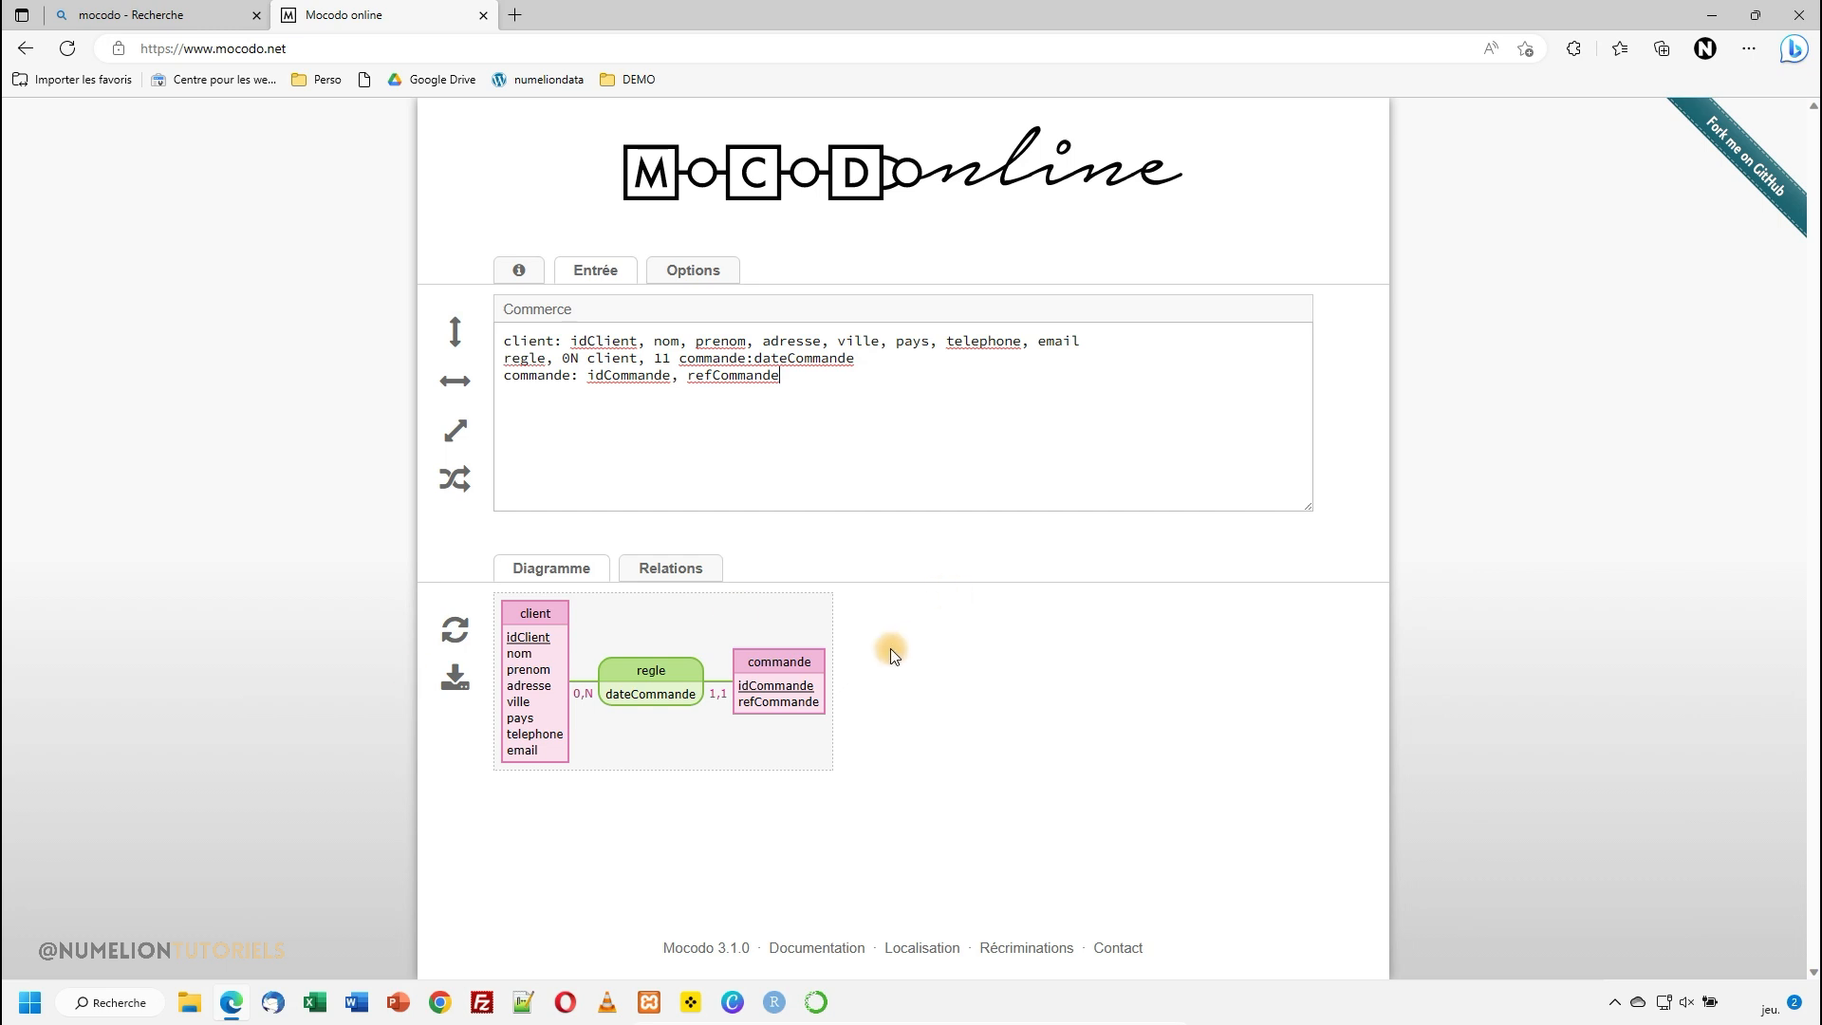
Step: Add the entities produit and categorie with their attributes, linked by associations contient (1N commande, 0N produit, quantite) and est lié (11 produit, 1N categorie)
left_click(818, 385)
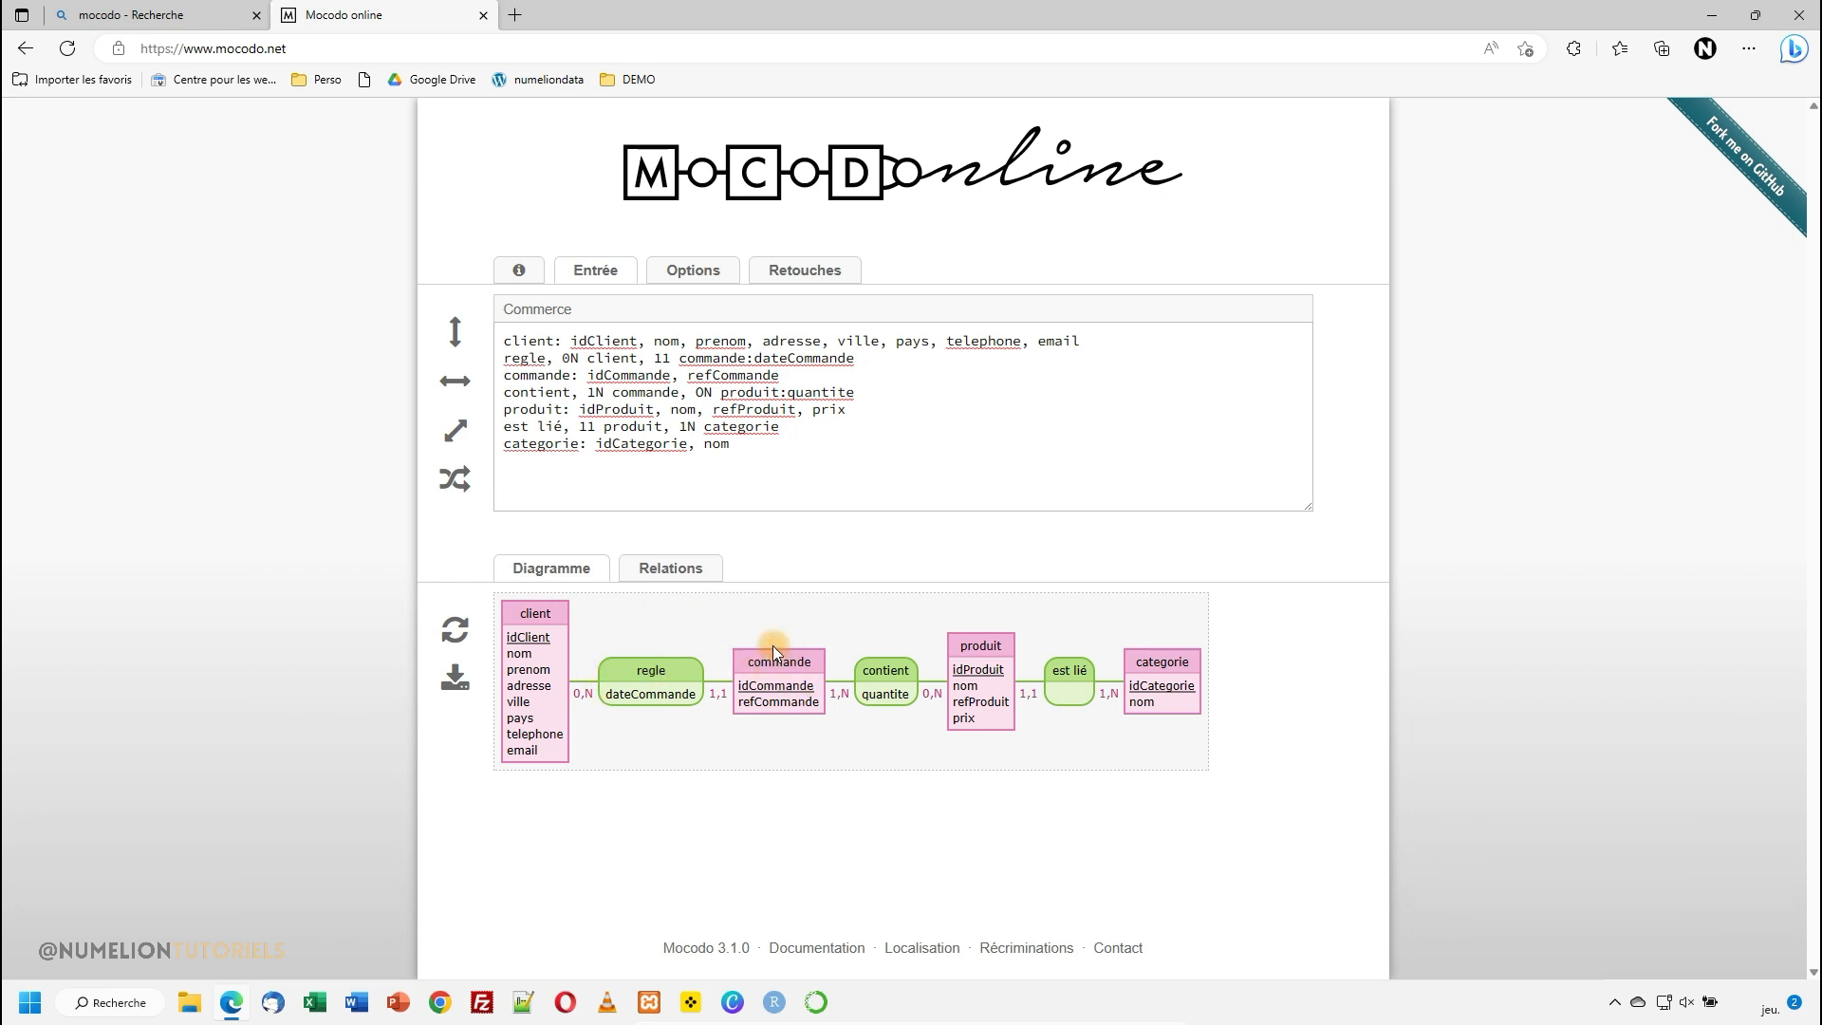
left_click_drag(529, 375, 596, 394)
double_click(938, 697)
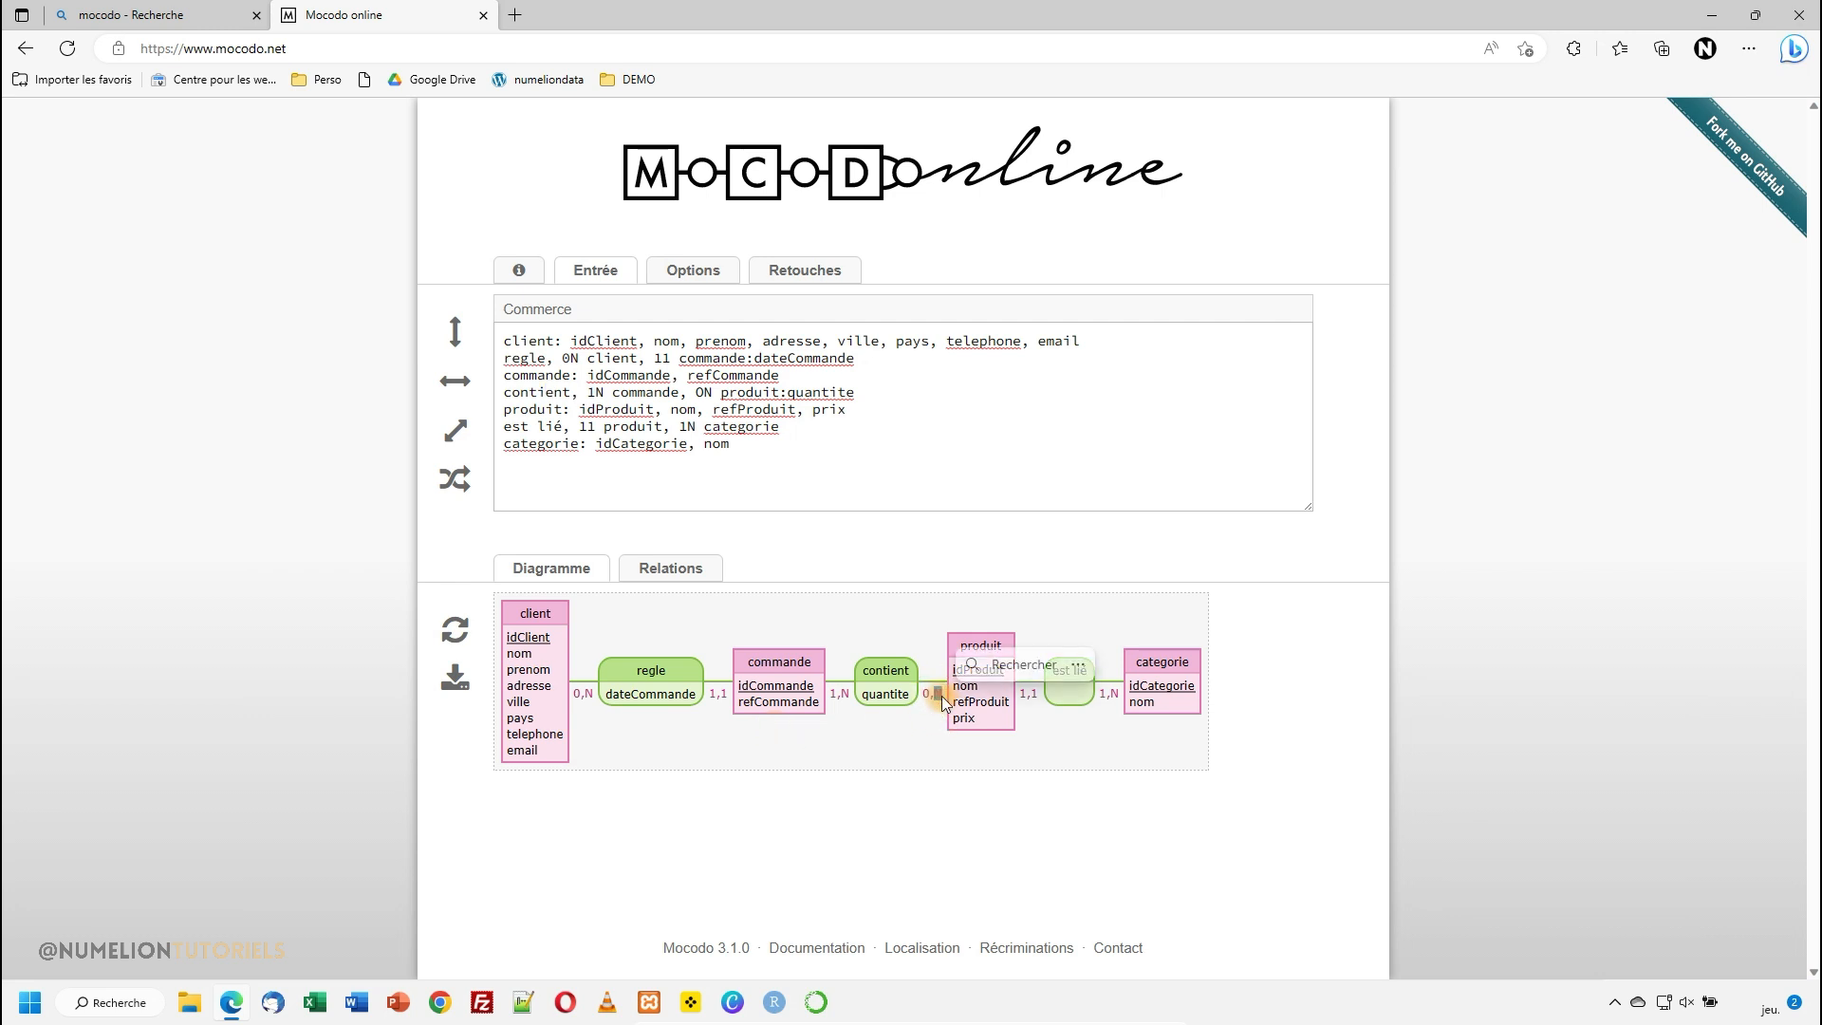
left_click(881, 737)
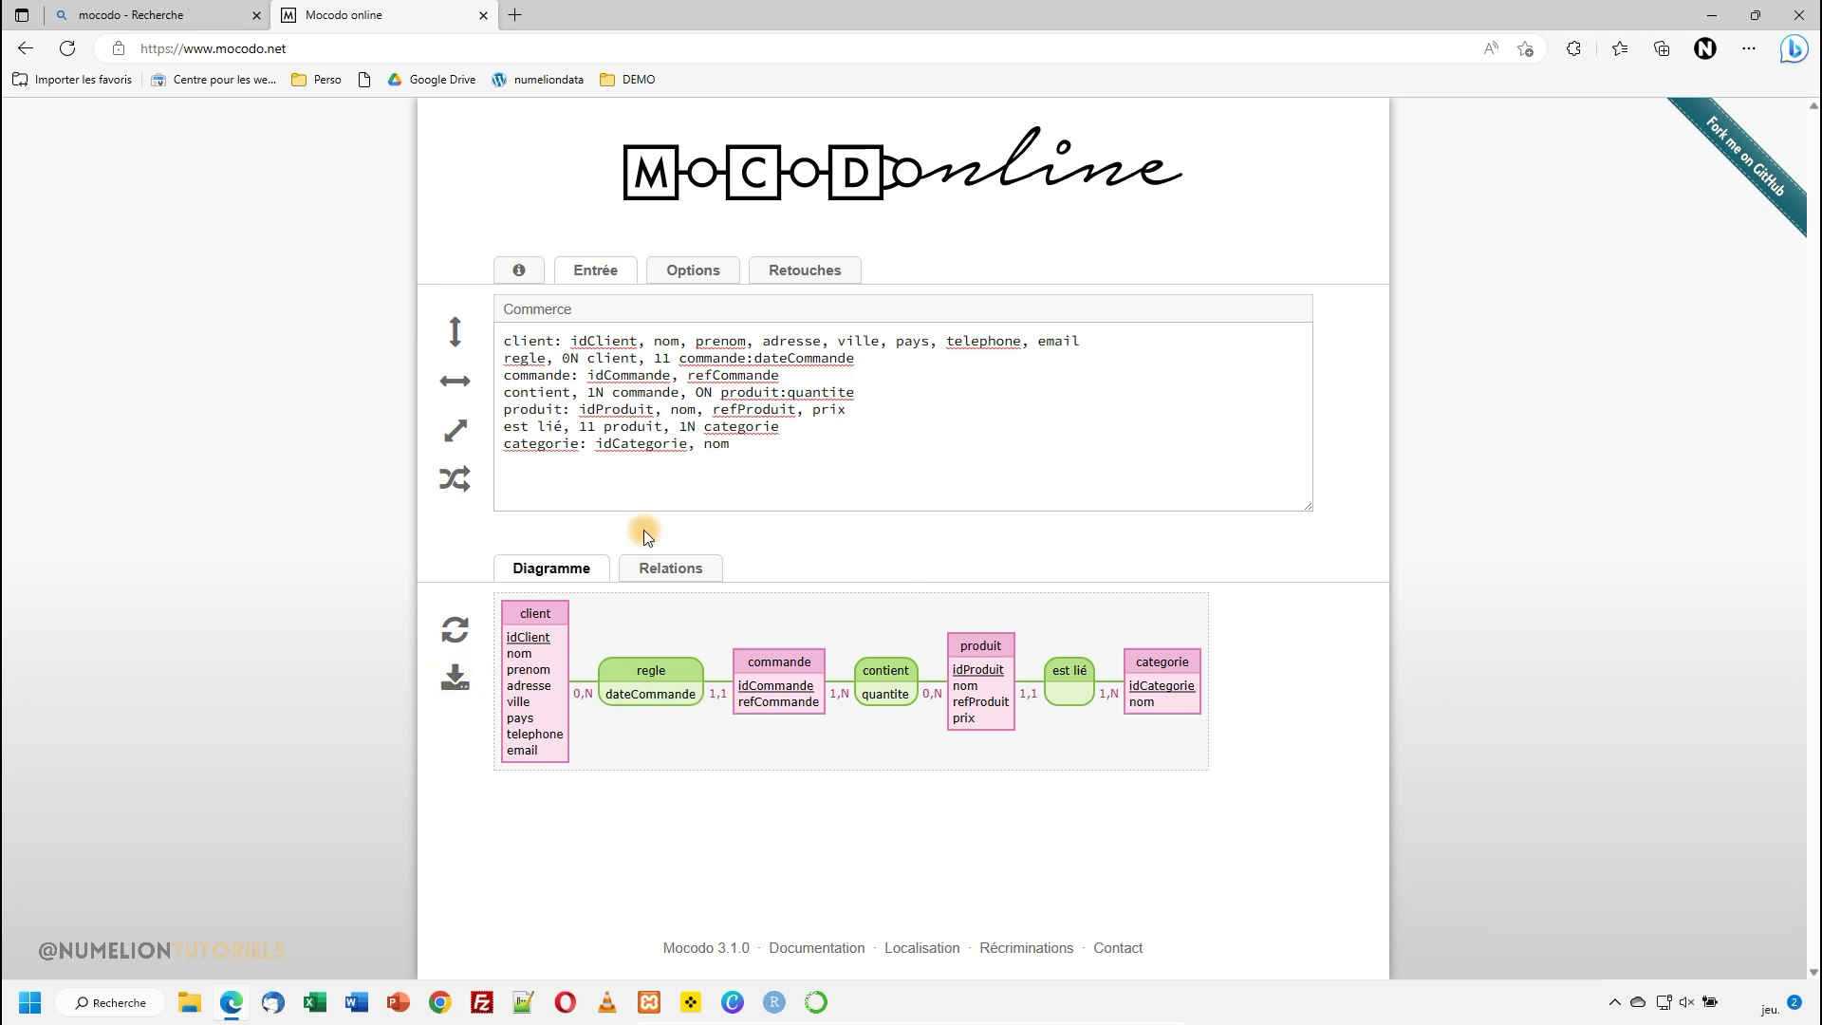
Step: Copy the complete Commerce model definition, from the client line to the categorie line
left_click_drag(805, 456, 479, 342)
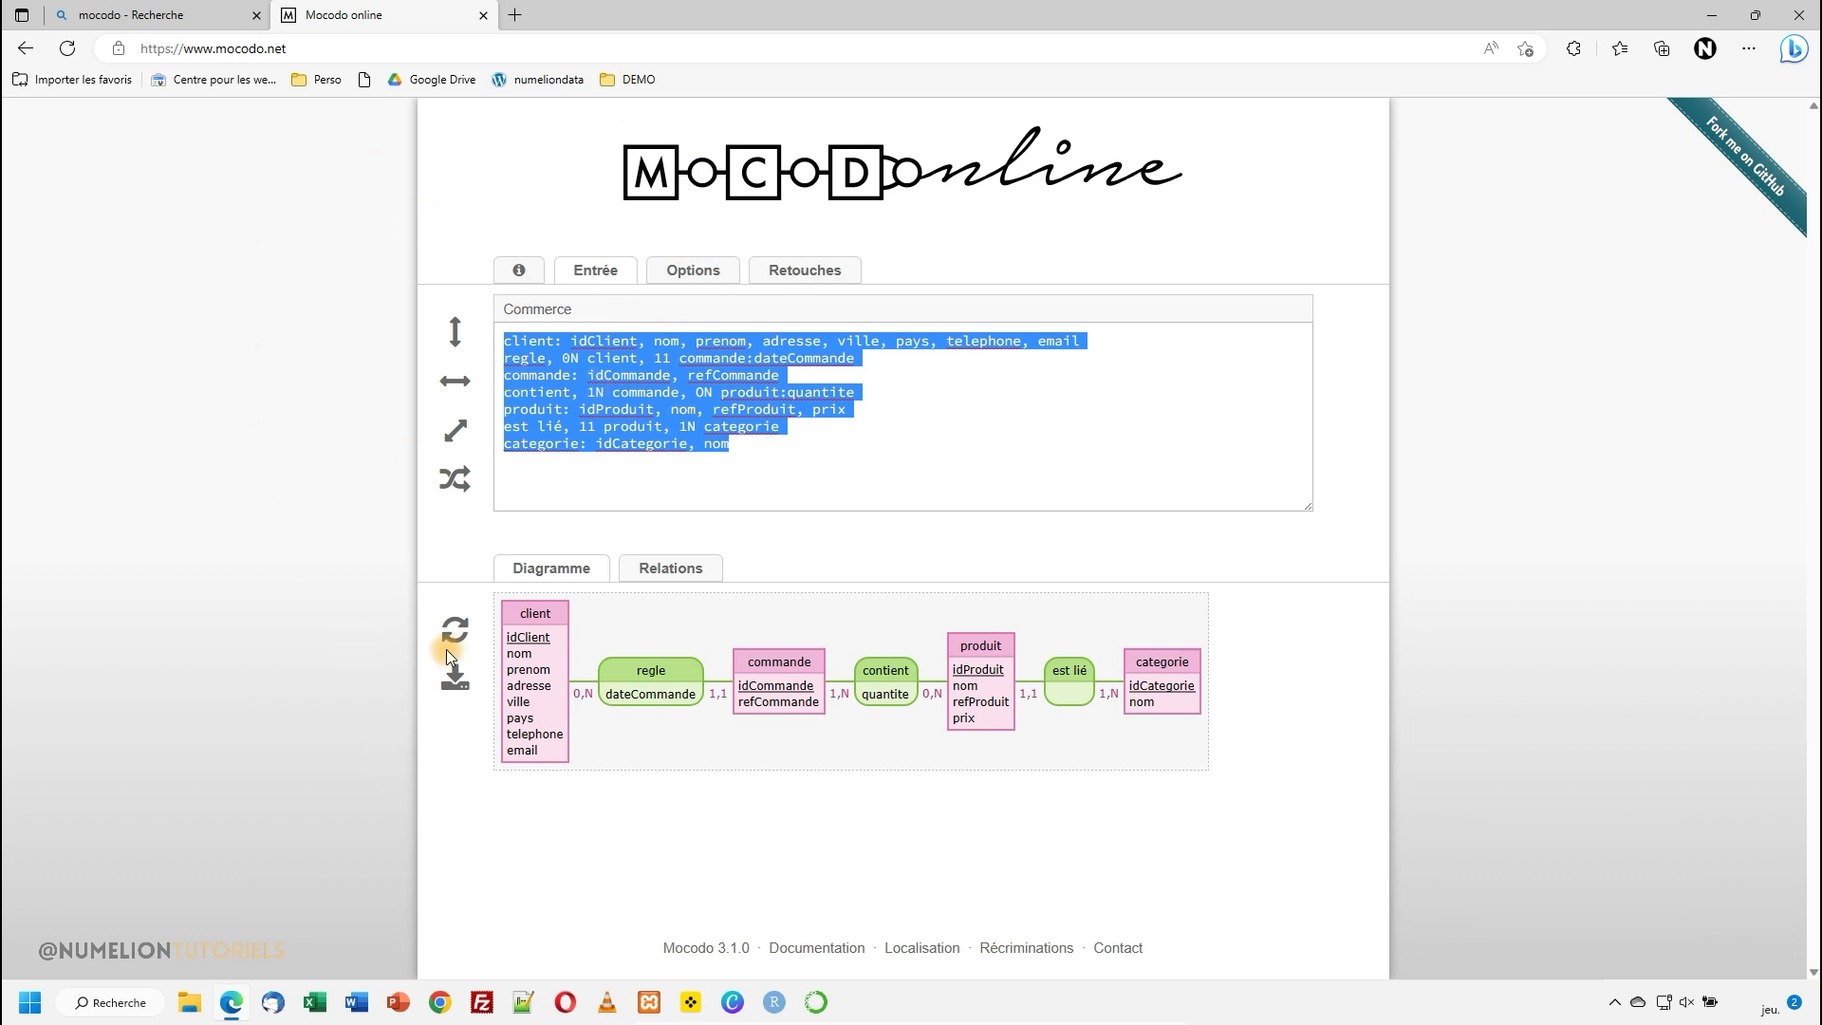
right_click(581, 365)
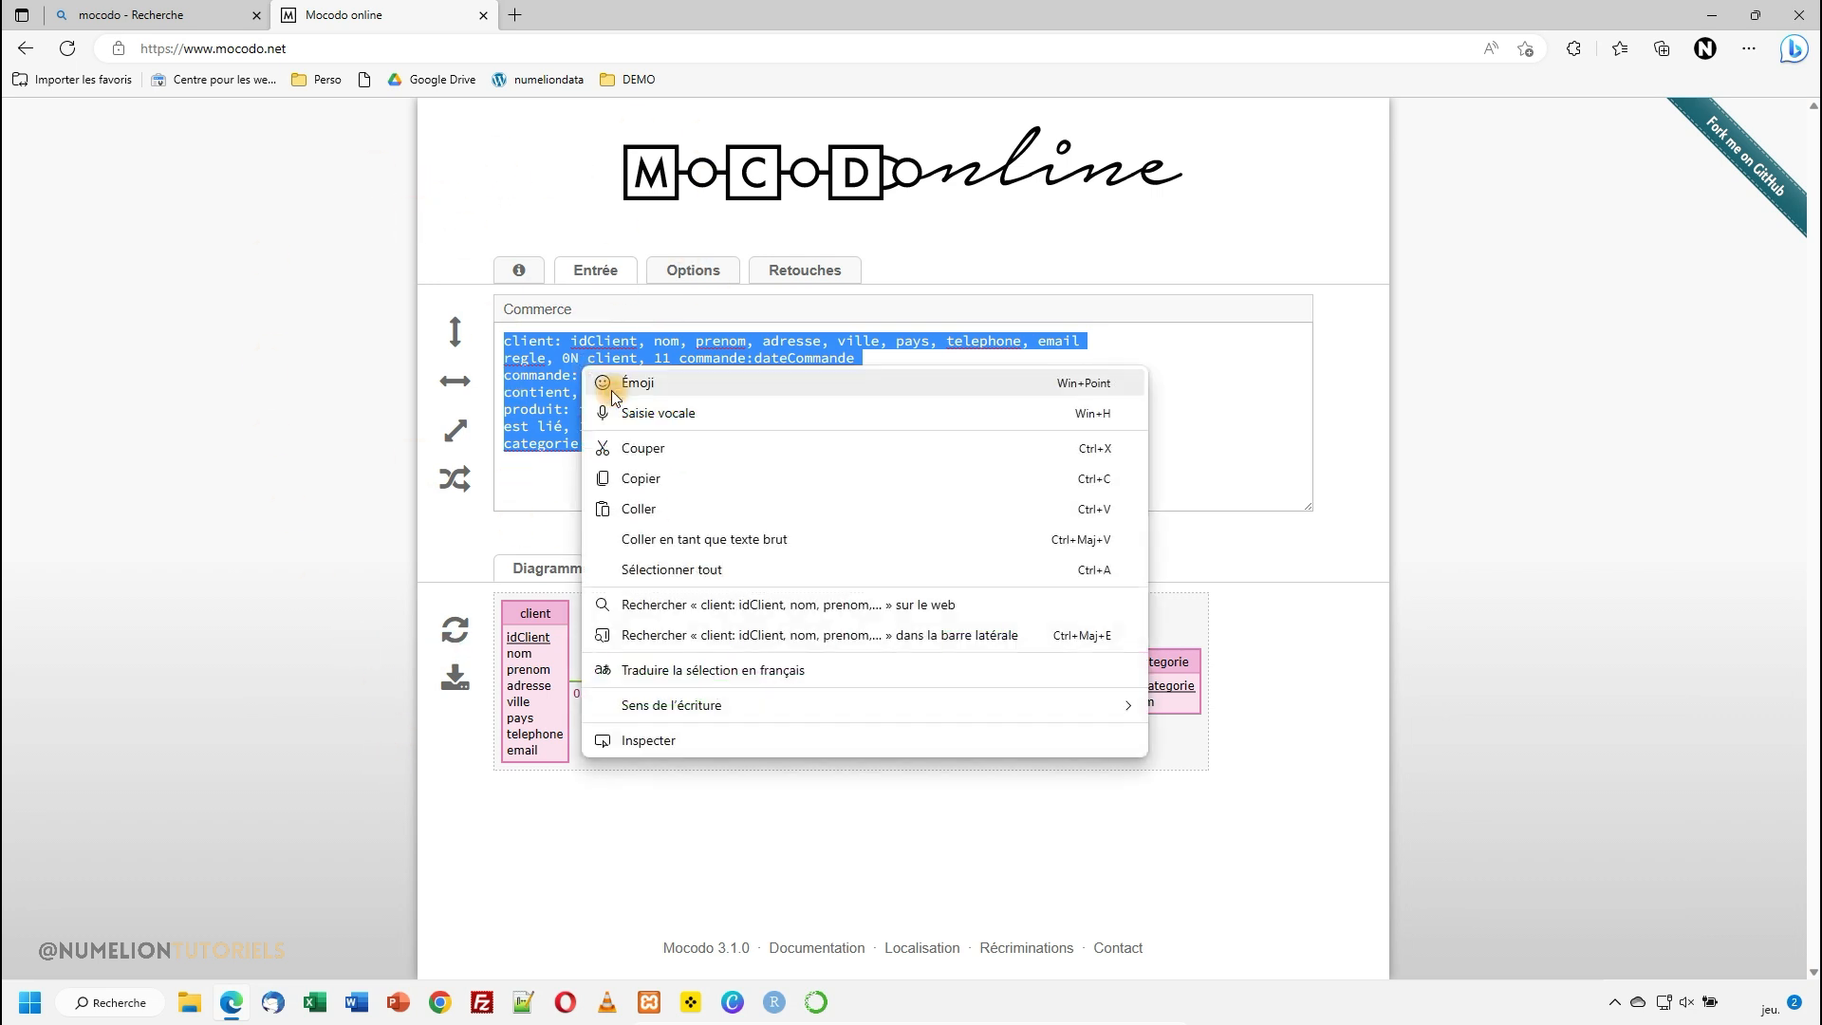
left_click(646, 476)
left_click(260, 501)
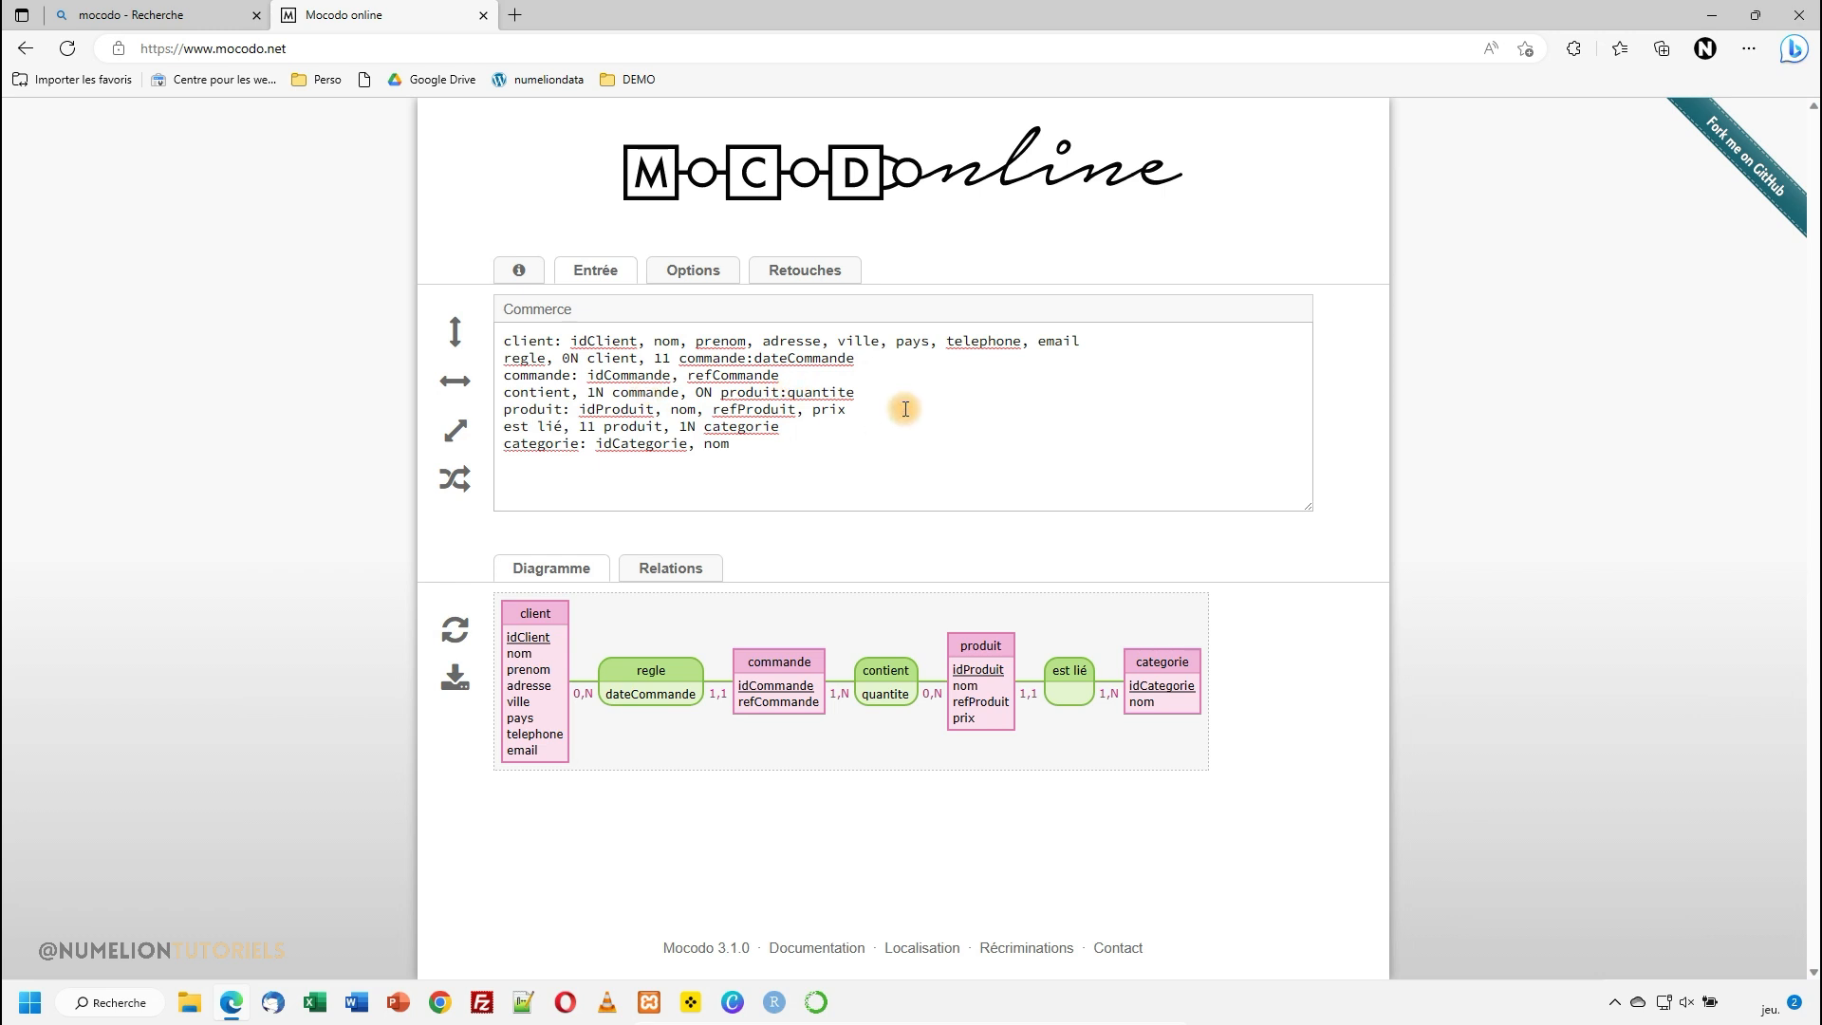
Step: Insert a blank line before the produit entity and regenerate the diagram in two rows
key("Return")
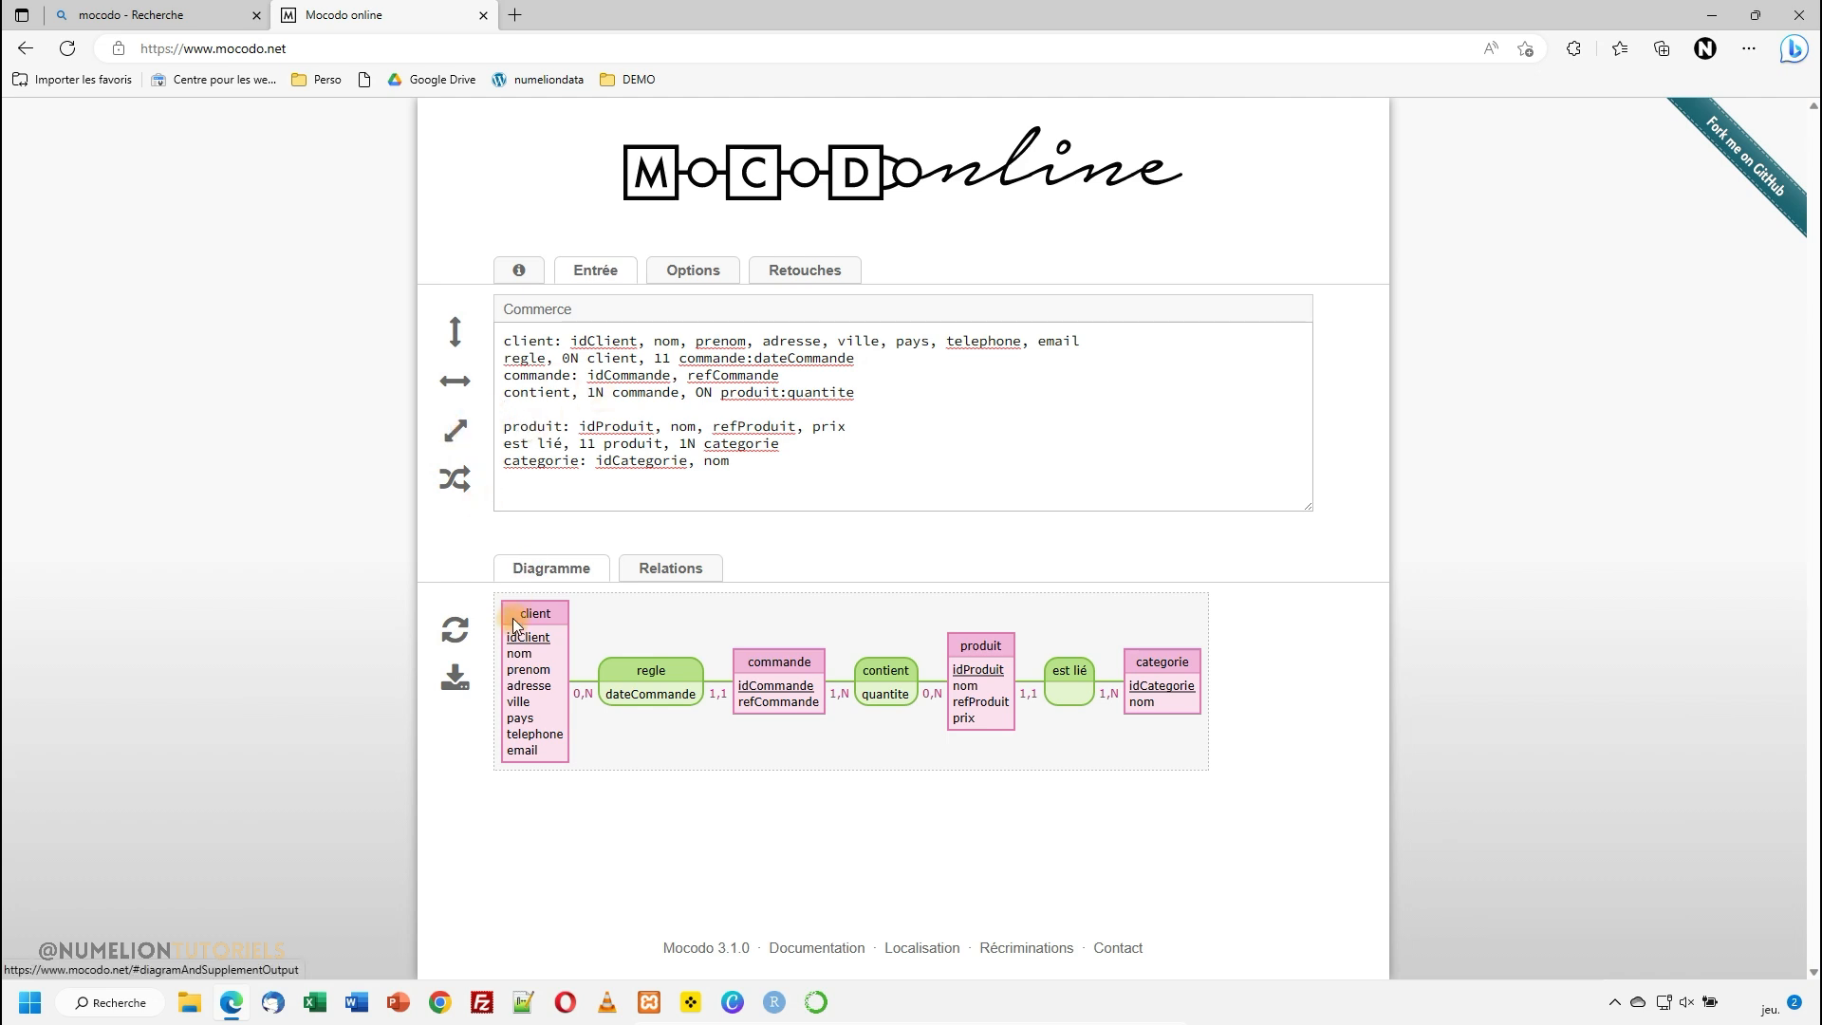
left_click(455, 629)
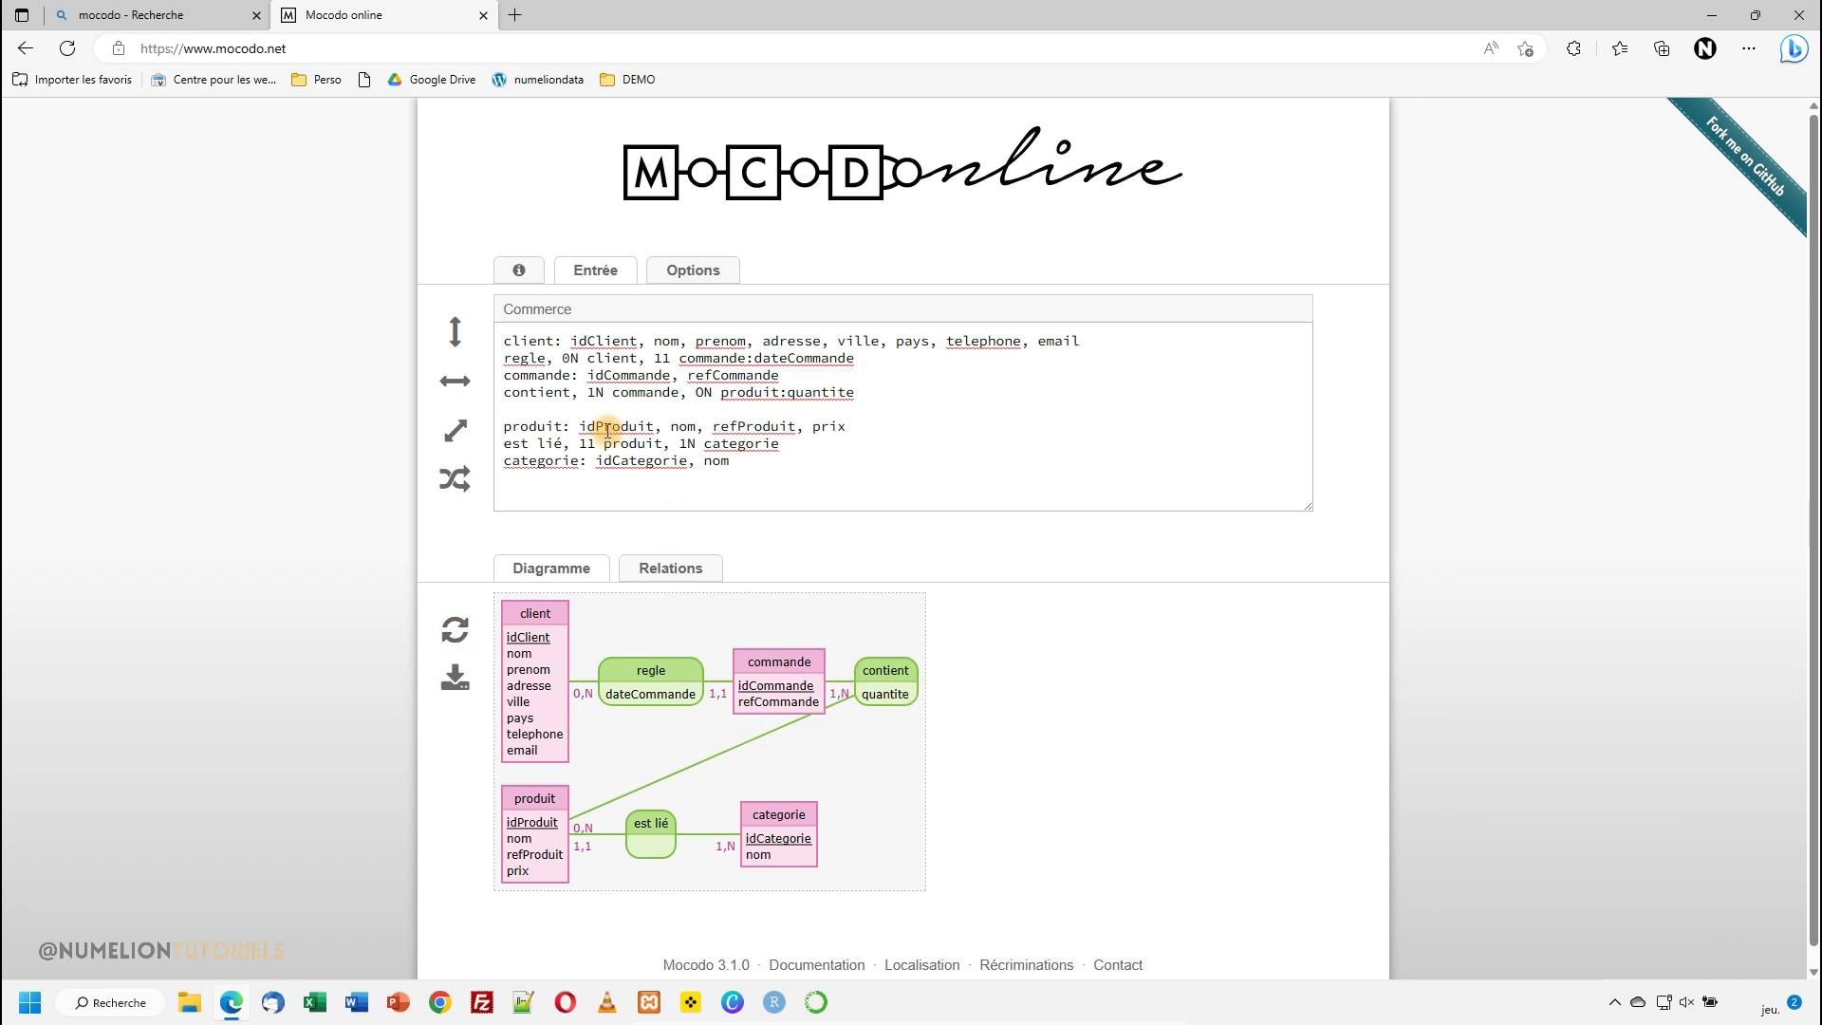
left_click_drag(512, 426, 603, 426)
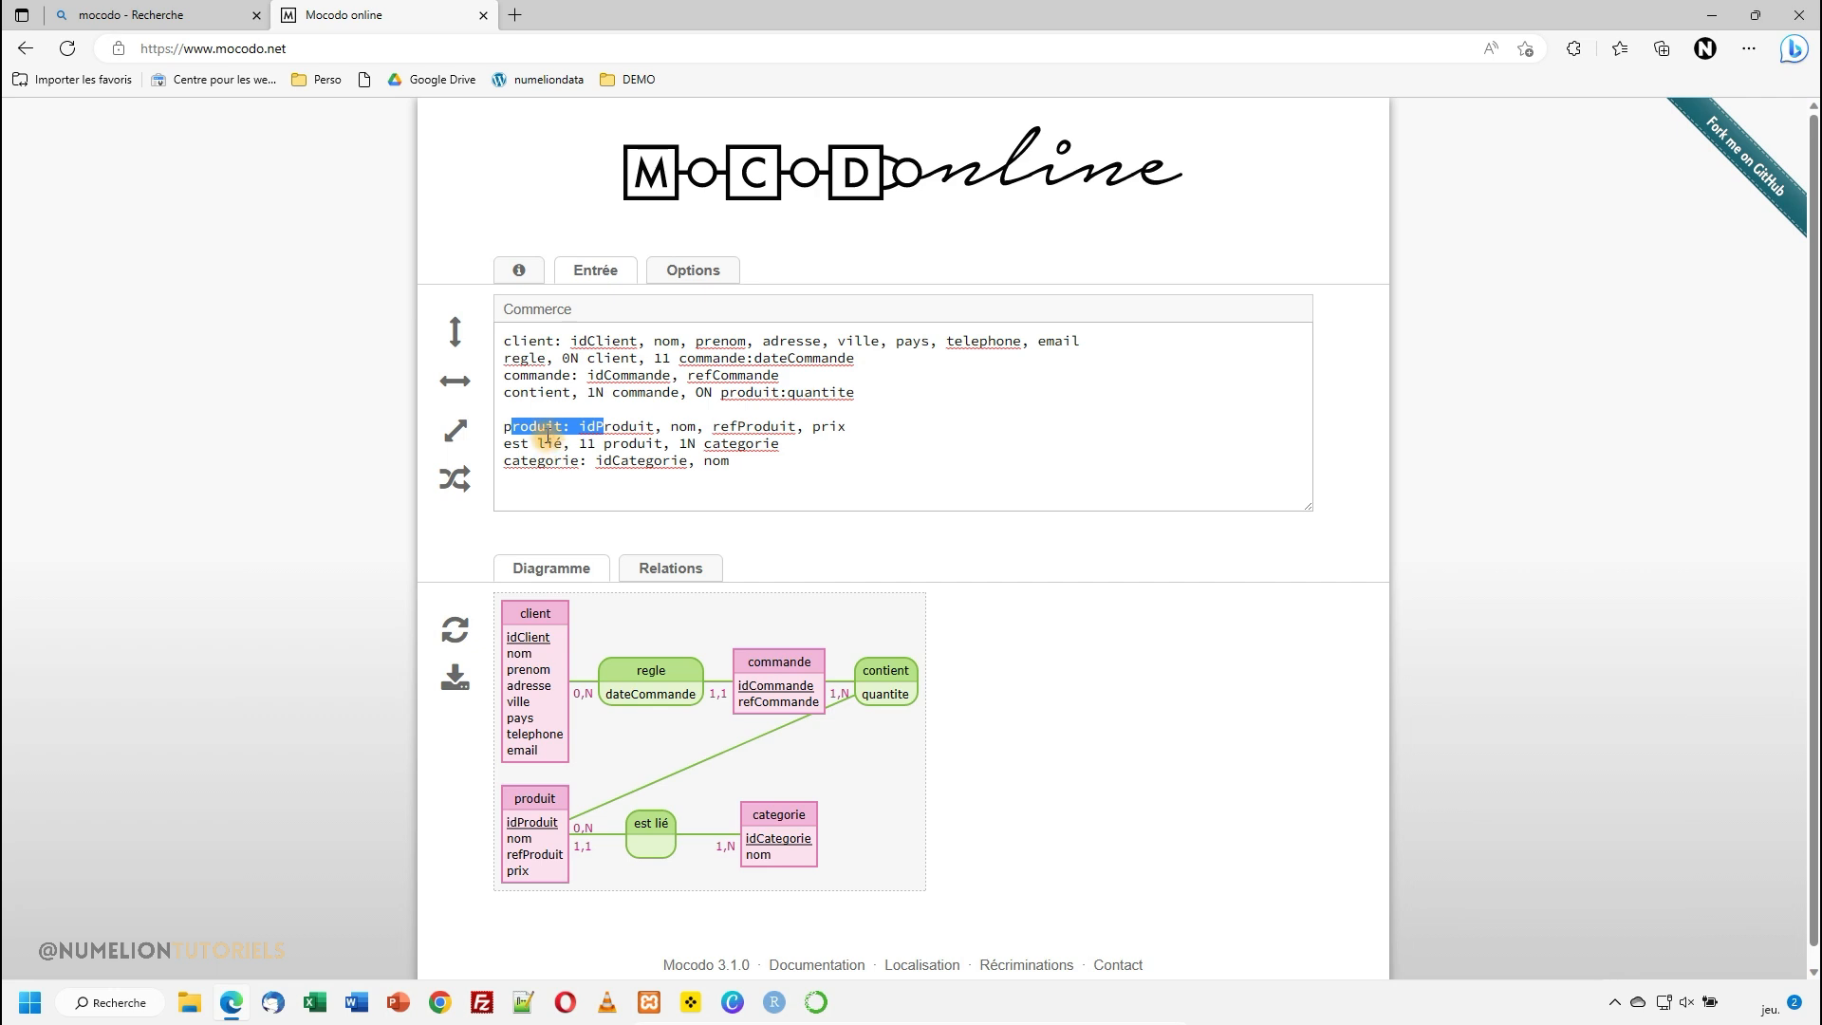
left_click(623, 458)
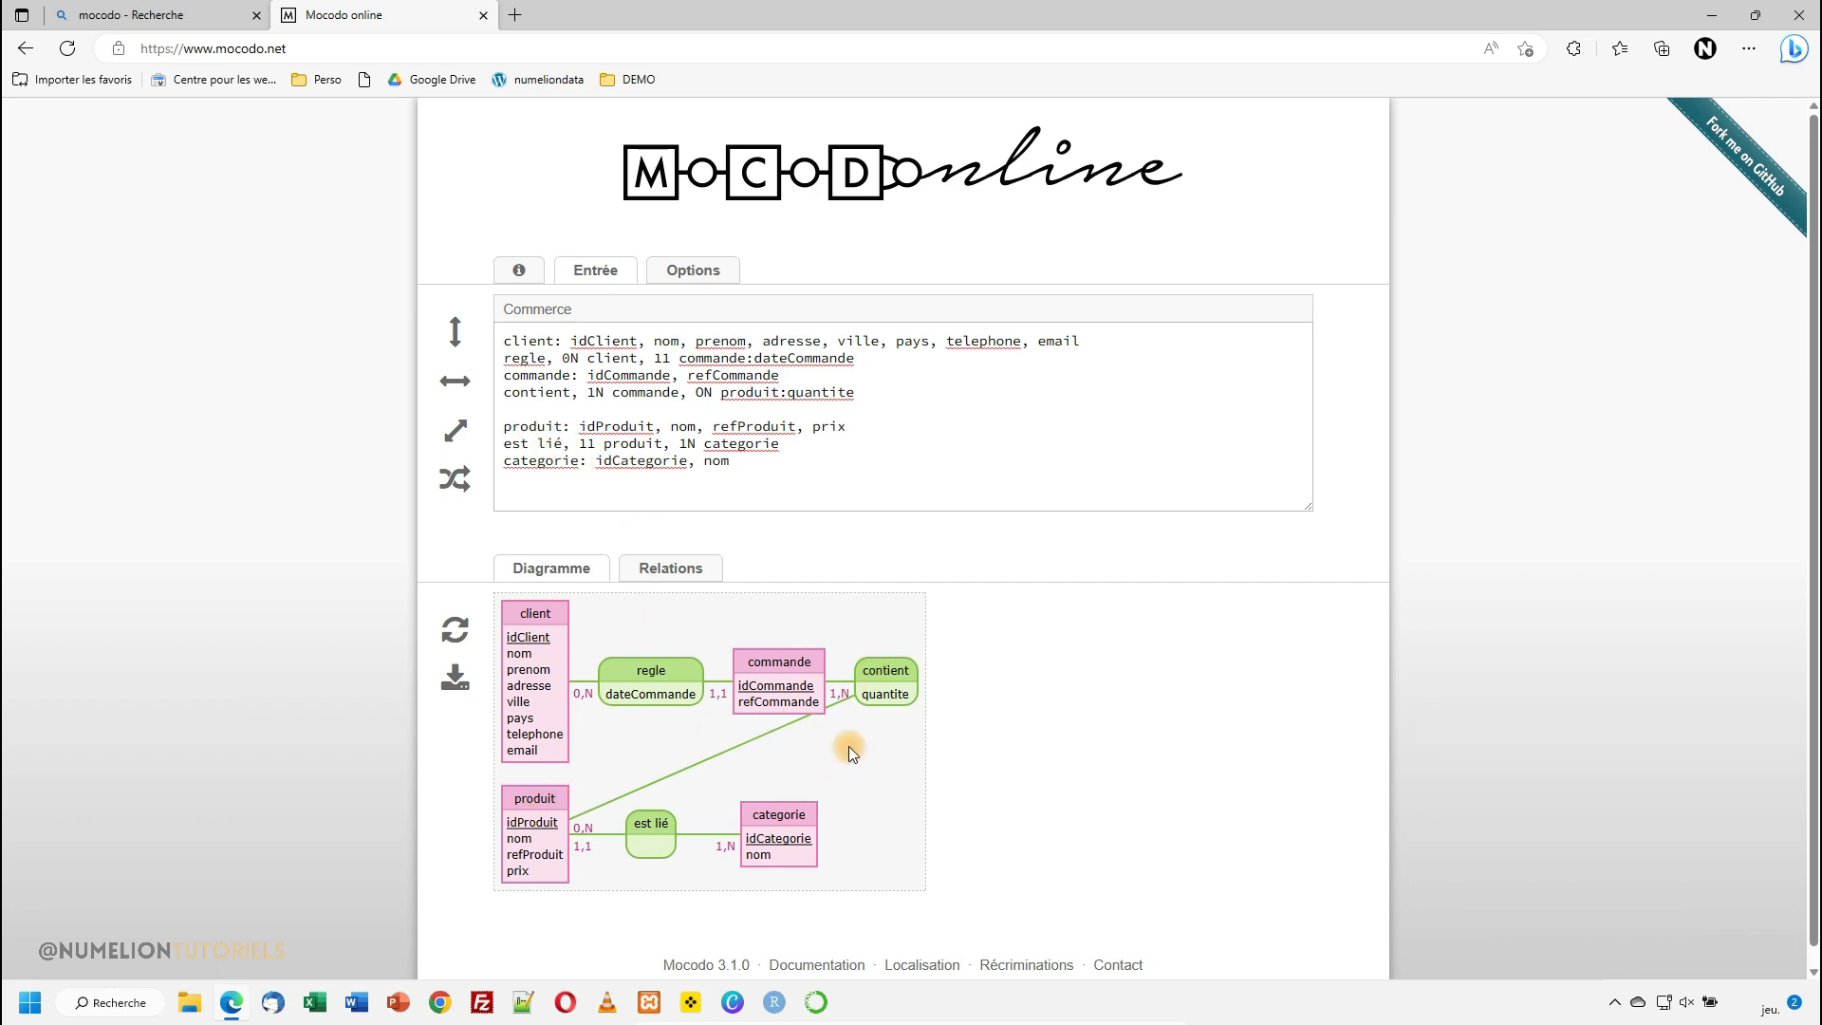
Step: Swap the categorie and produit lines so categorie opens the second row, and regenerate the diagram
left_click(733, 465)
left_click_drag(733, 465, 478, 463)
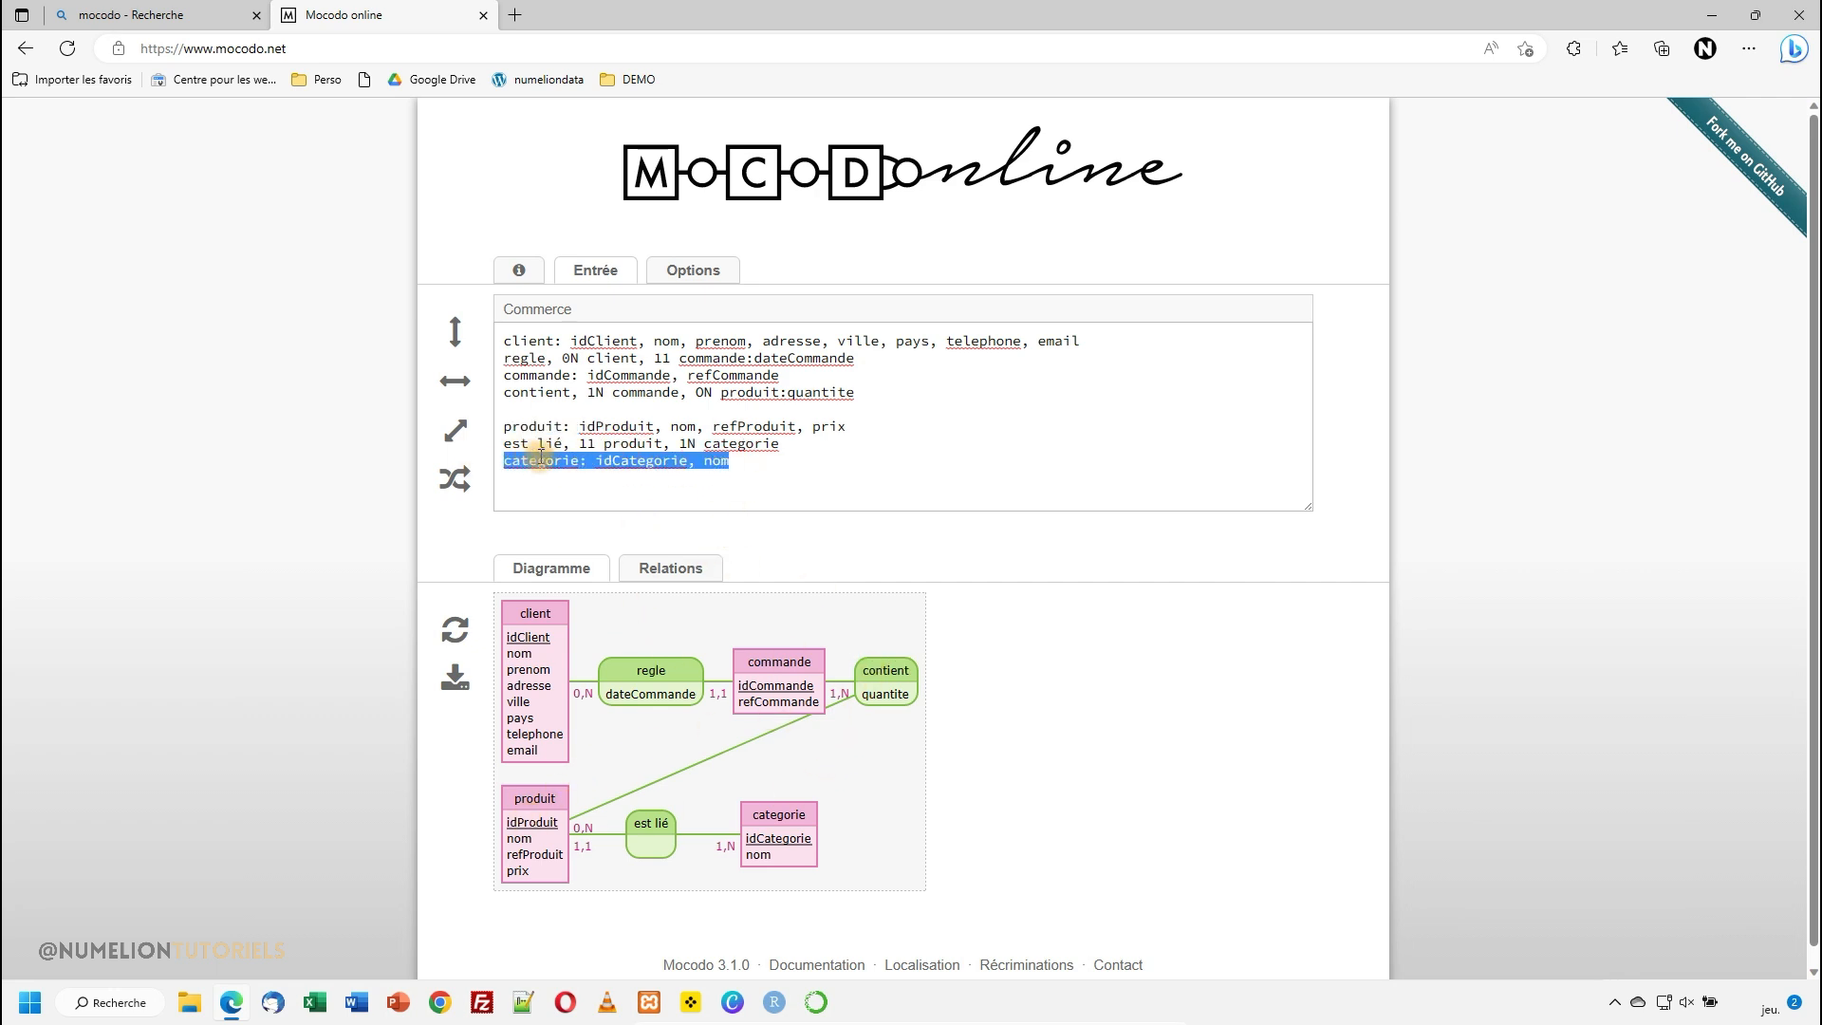
left_click(882, 391)
key("Return")
key("Return")
key("ctrl+v")
left_click_drag(786, 478, 488, 477)
key("ctrl+c")
left_click(537, 441)
key("ctrl+v")
left_click_drag(743, 499, 460, 478)
key("BackSpace")
left_click(455, 631)
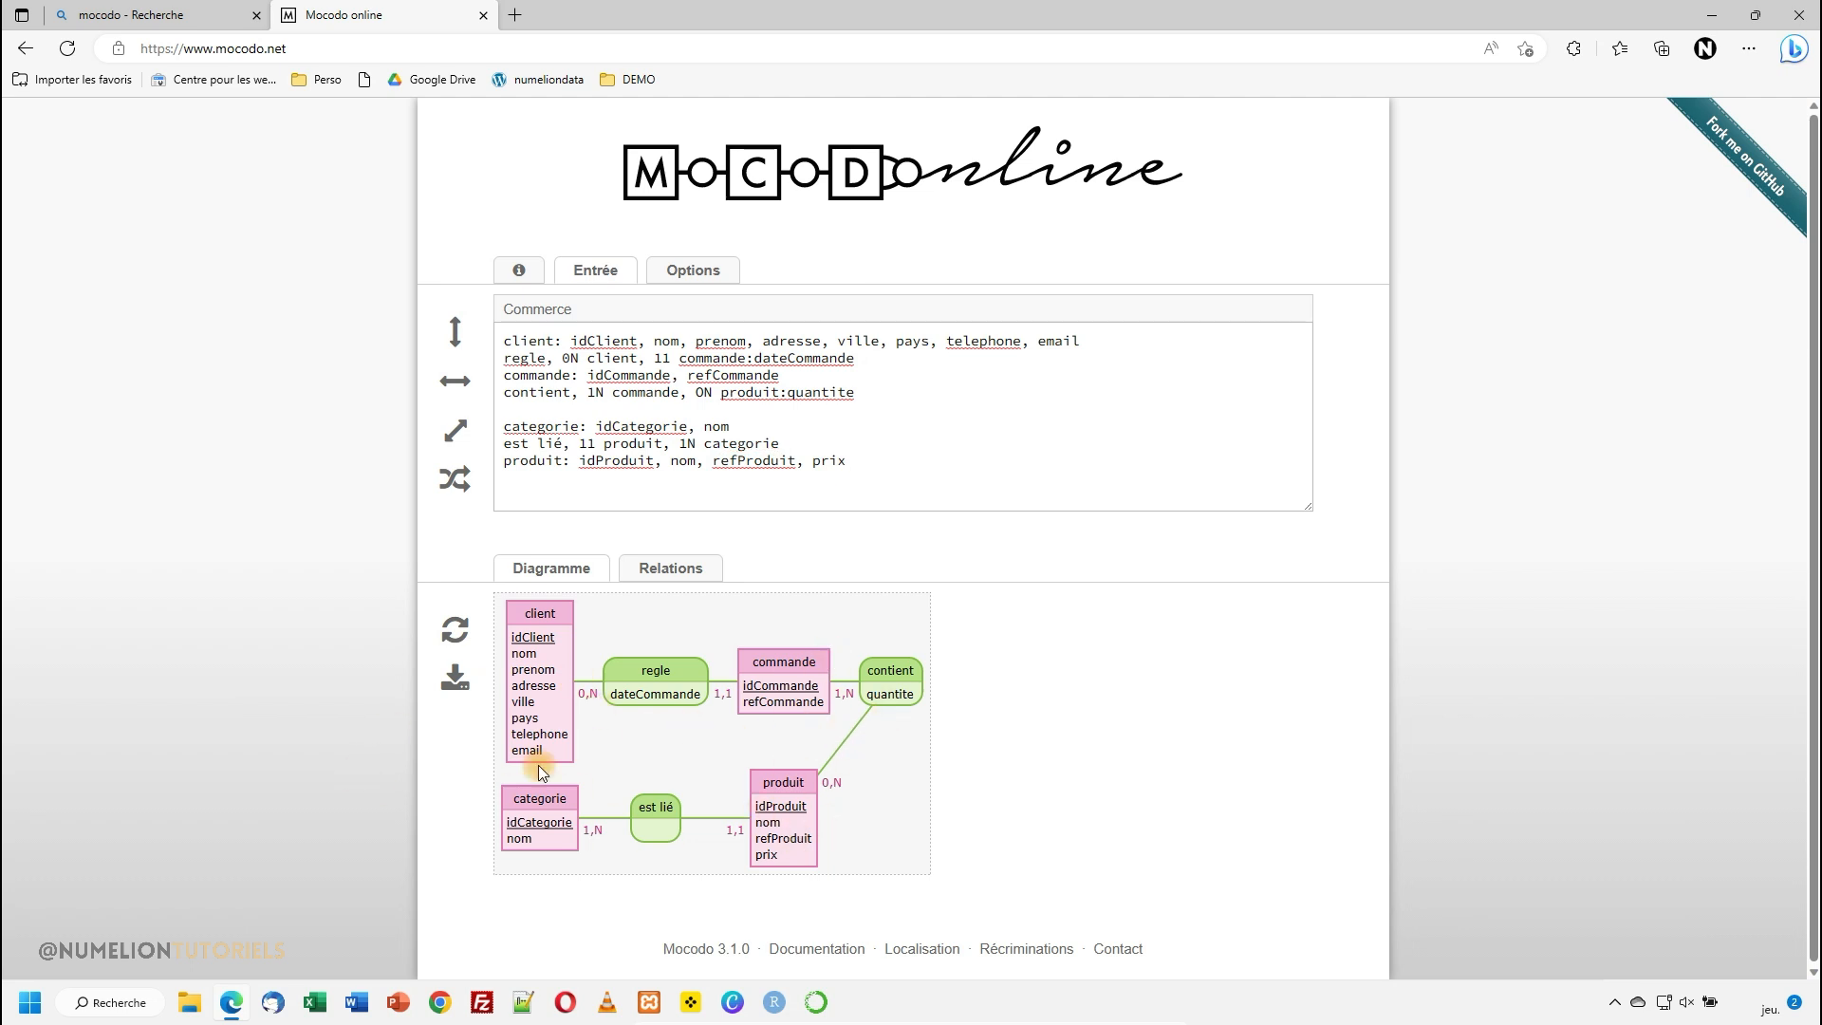
Step: Restore the single-row model definition without the blank line, with produit before categorie, and regenerate the diagram
left_click(881, 464)
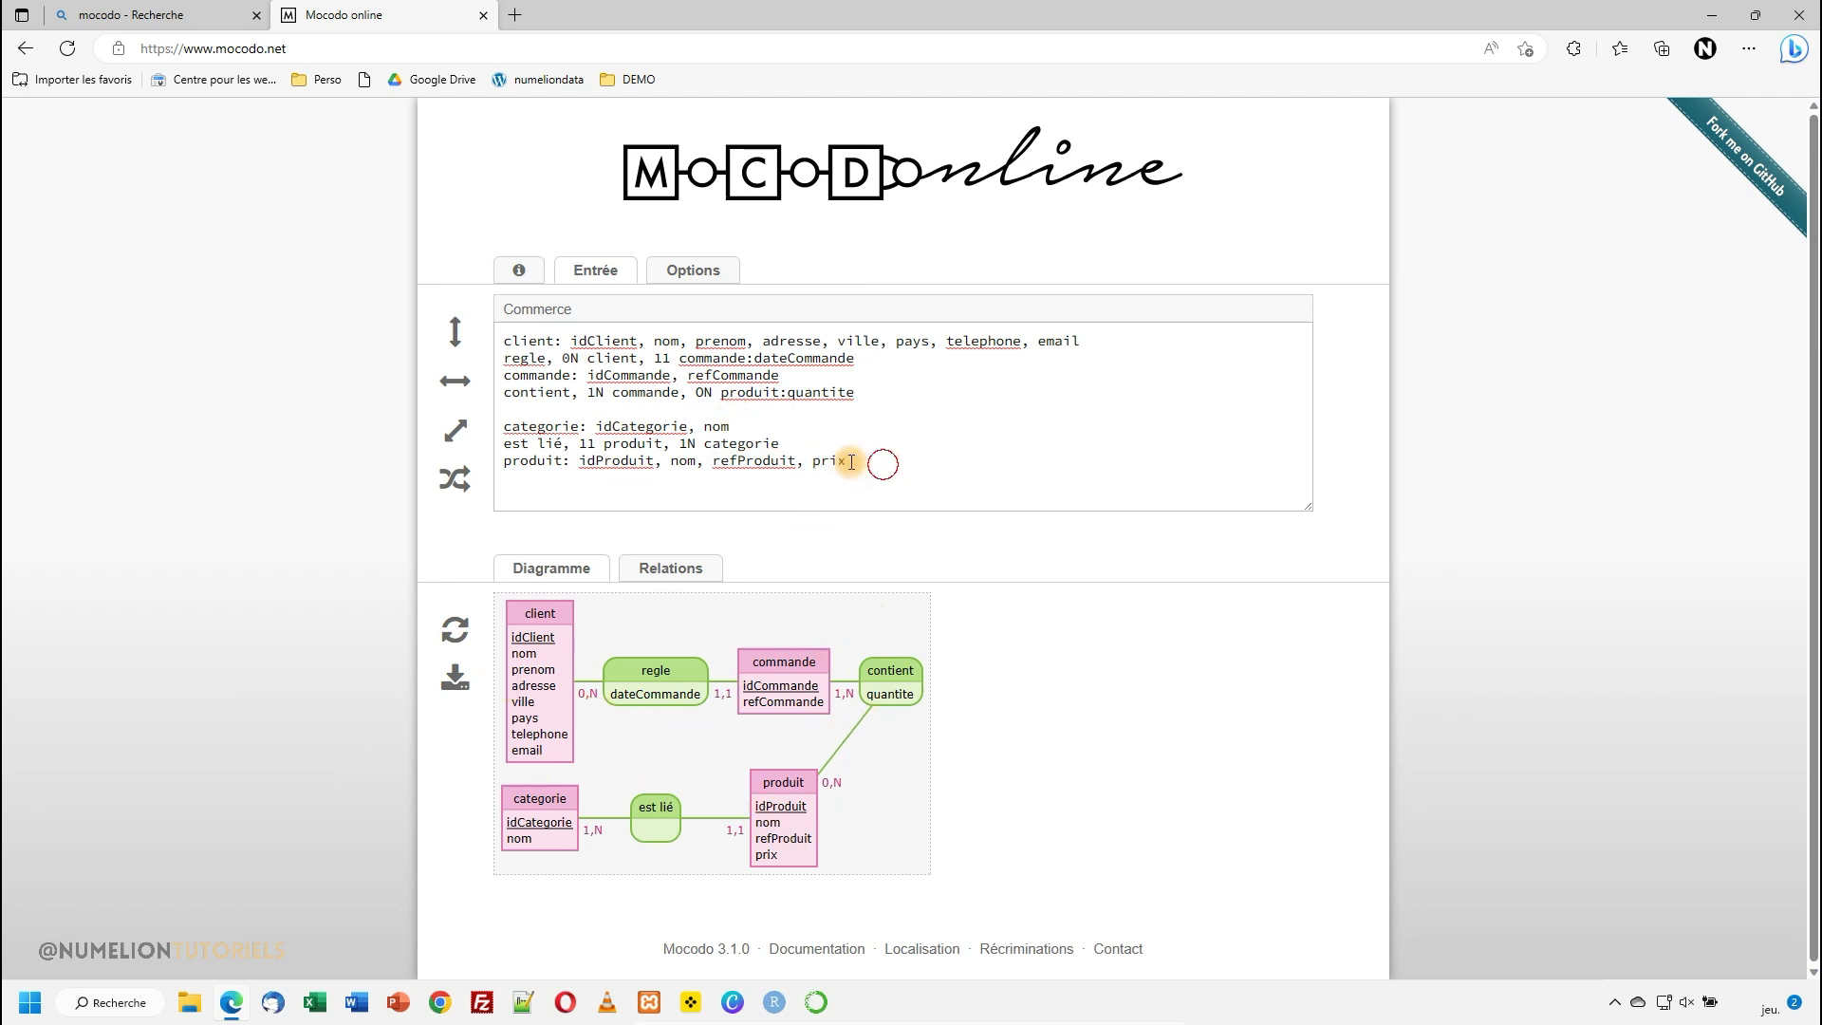
key("ctrl+a")
key("ctrl+v")
key("ctrl+z")
left_click_drag(855, 460, 425, 471)
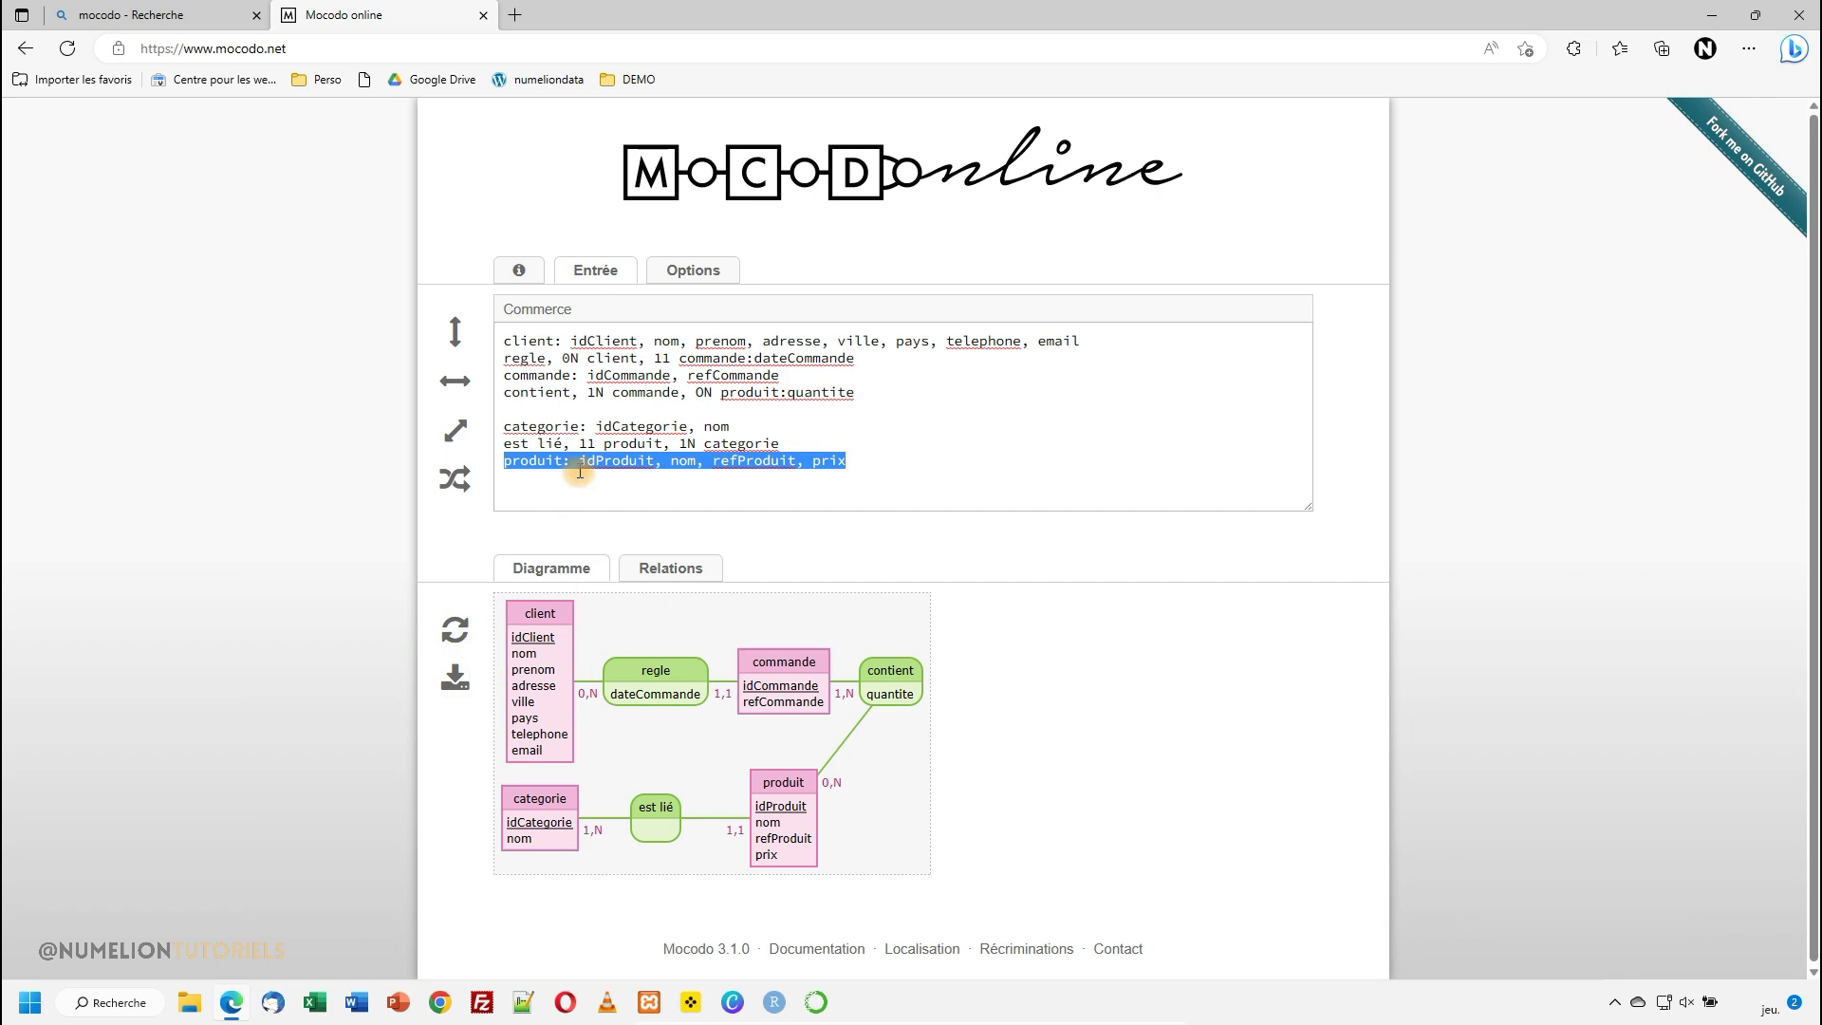
left_click(456, 630)
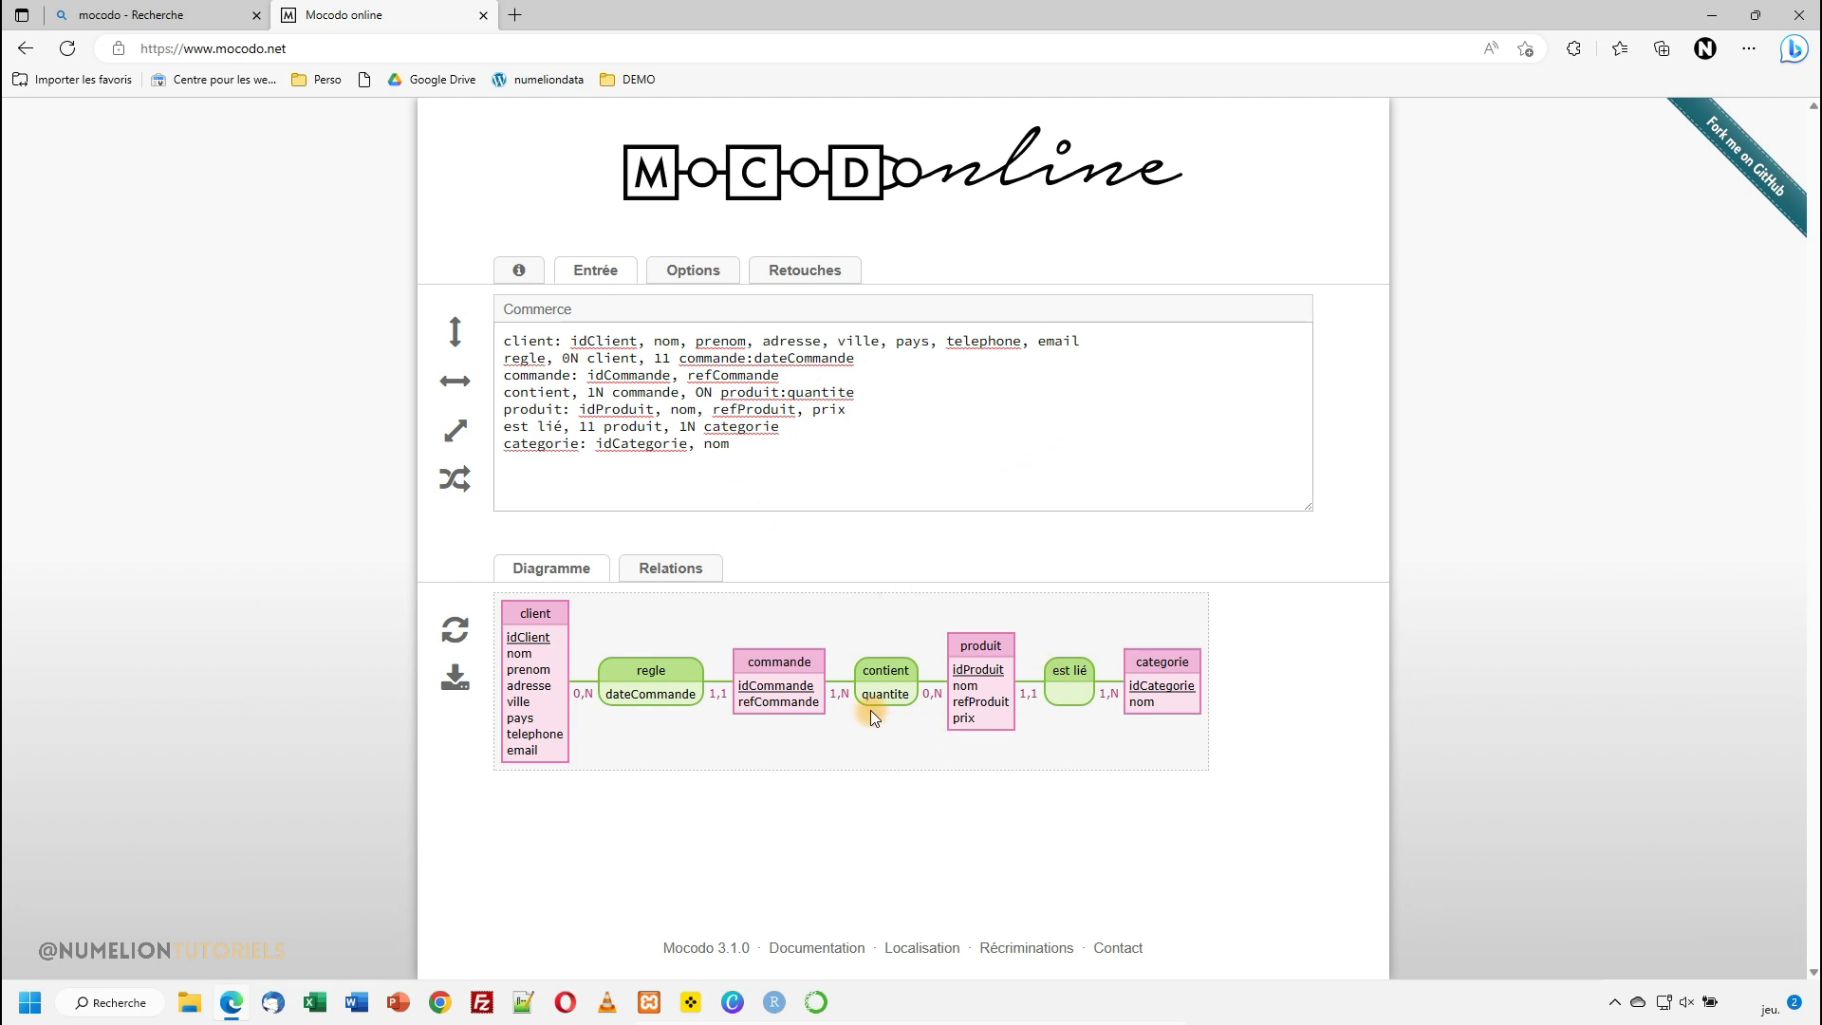
Step: Append the categorie identifier idCategorie as the last attribute of the produit entity
double_click(841, 699)
left_click(846, 689)
double_click(976, 646)
left_click(1059, 669)
double_click(1161, 686)
double_click(602, 444)
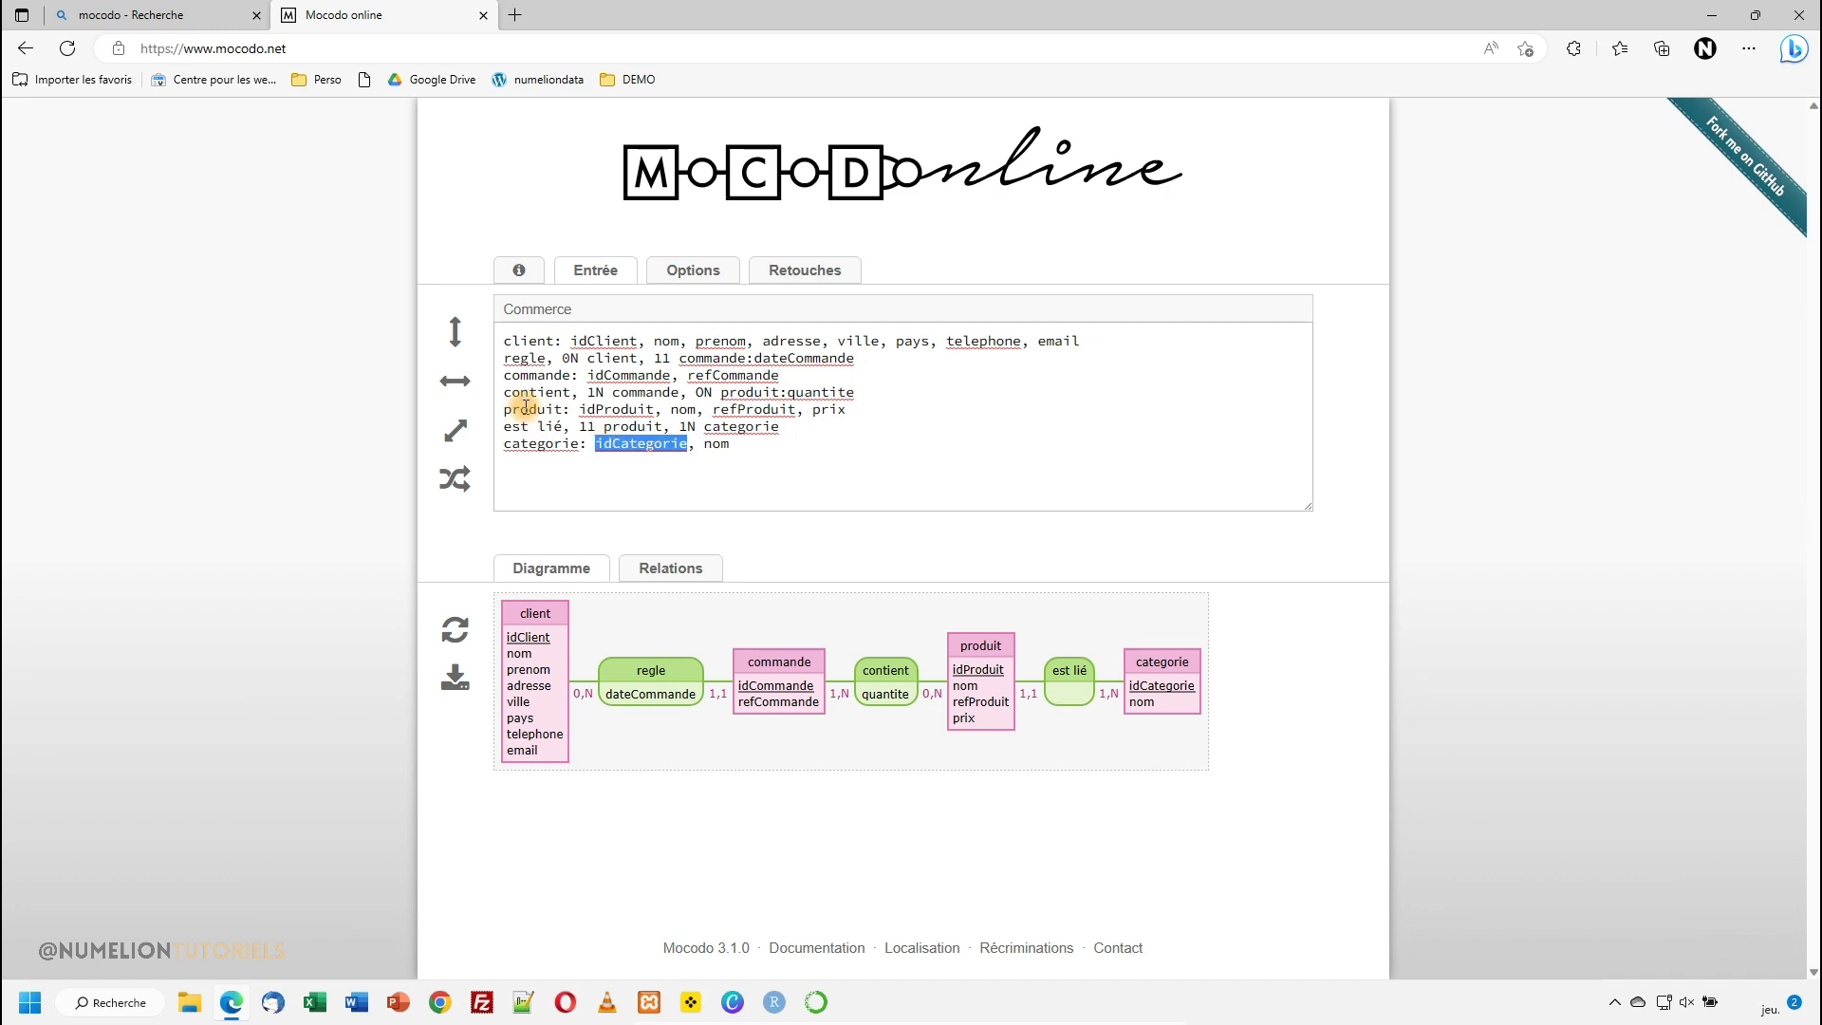
left_click(867, 414)
key("ctrl+v")
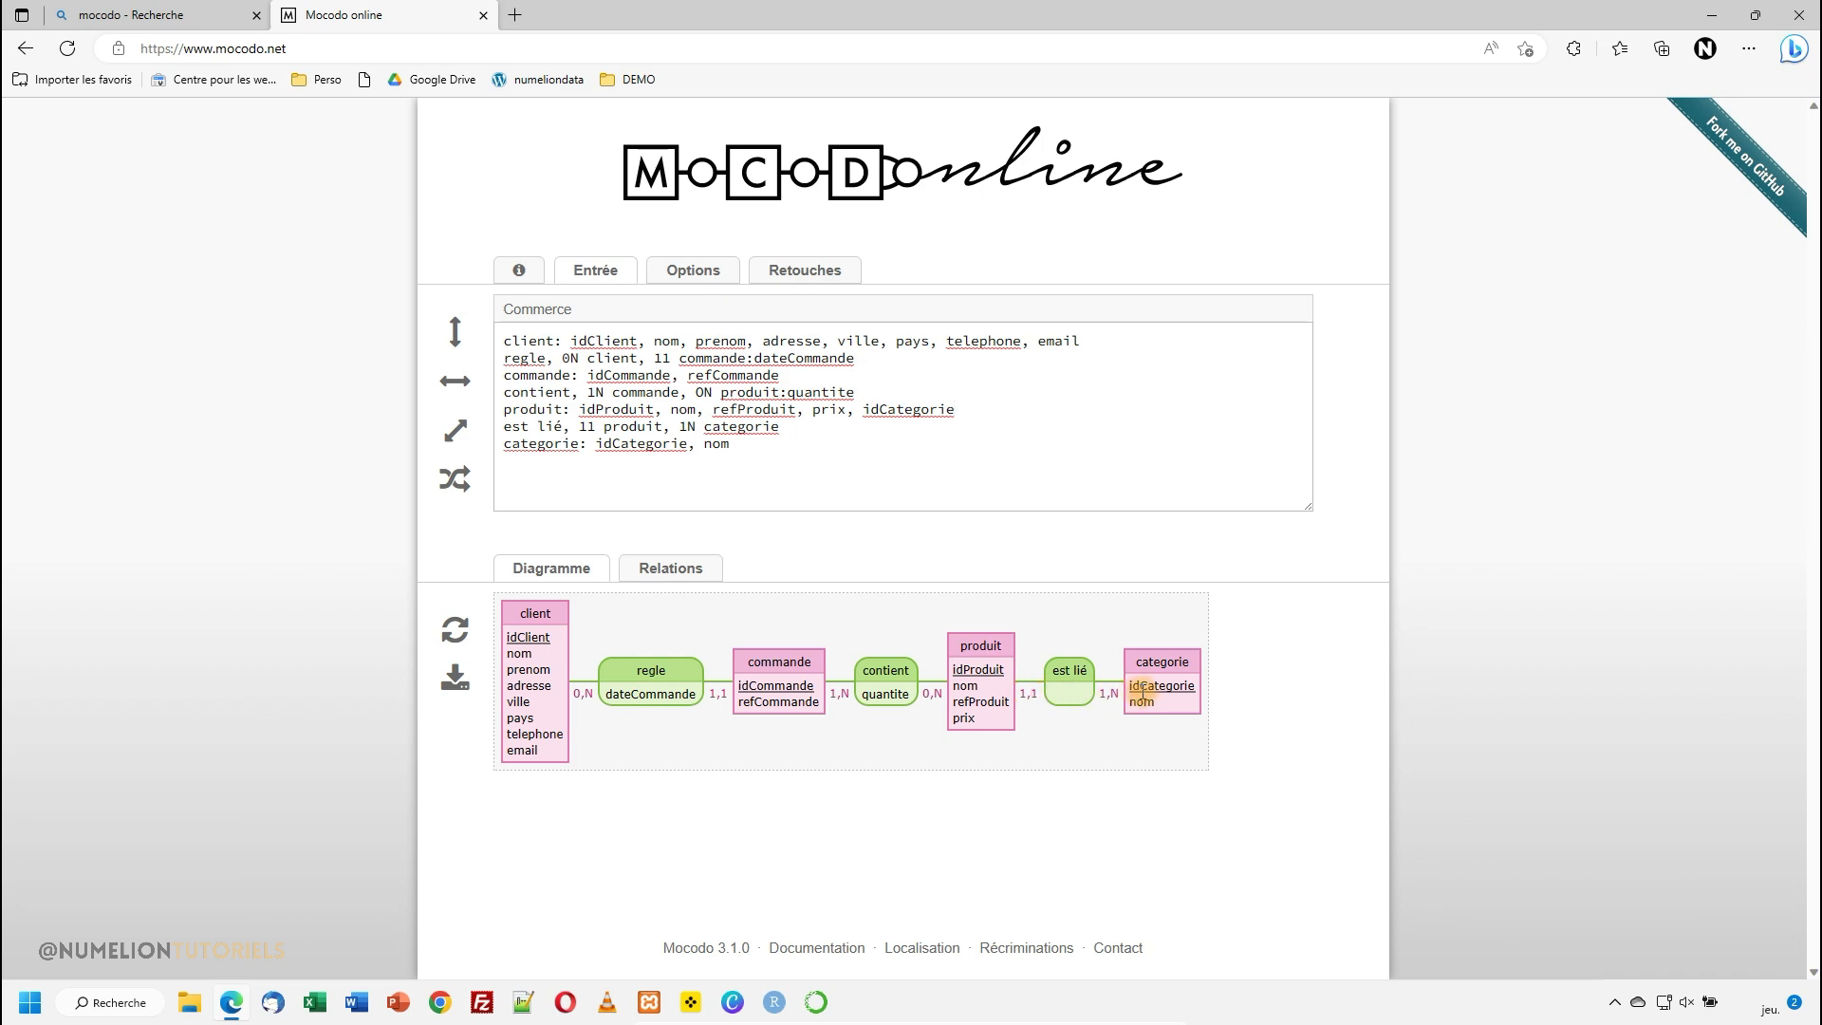
Step: Regenerate the diagram with the extended produit entity and check its attribute list
left_click_drag(1130, 685, 1192, 690)
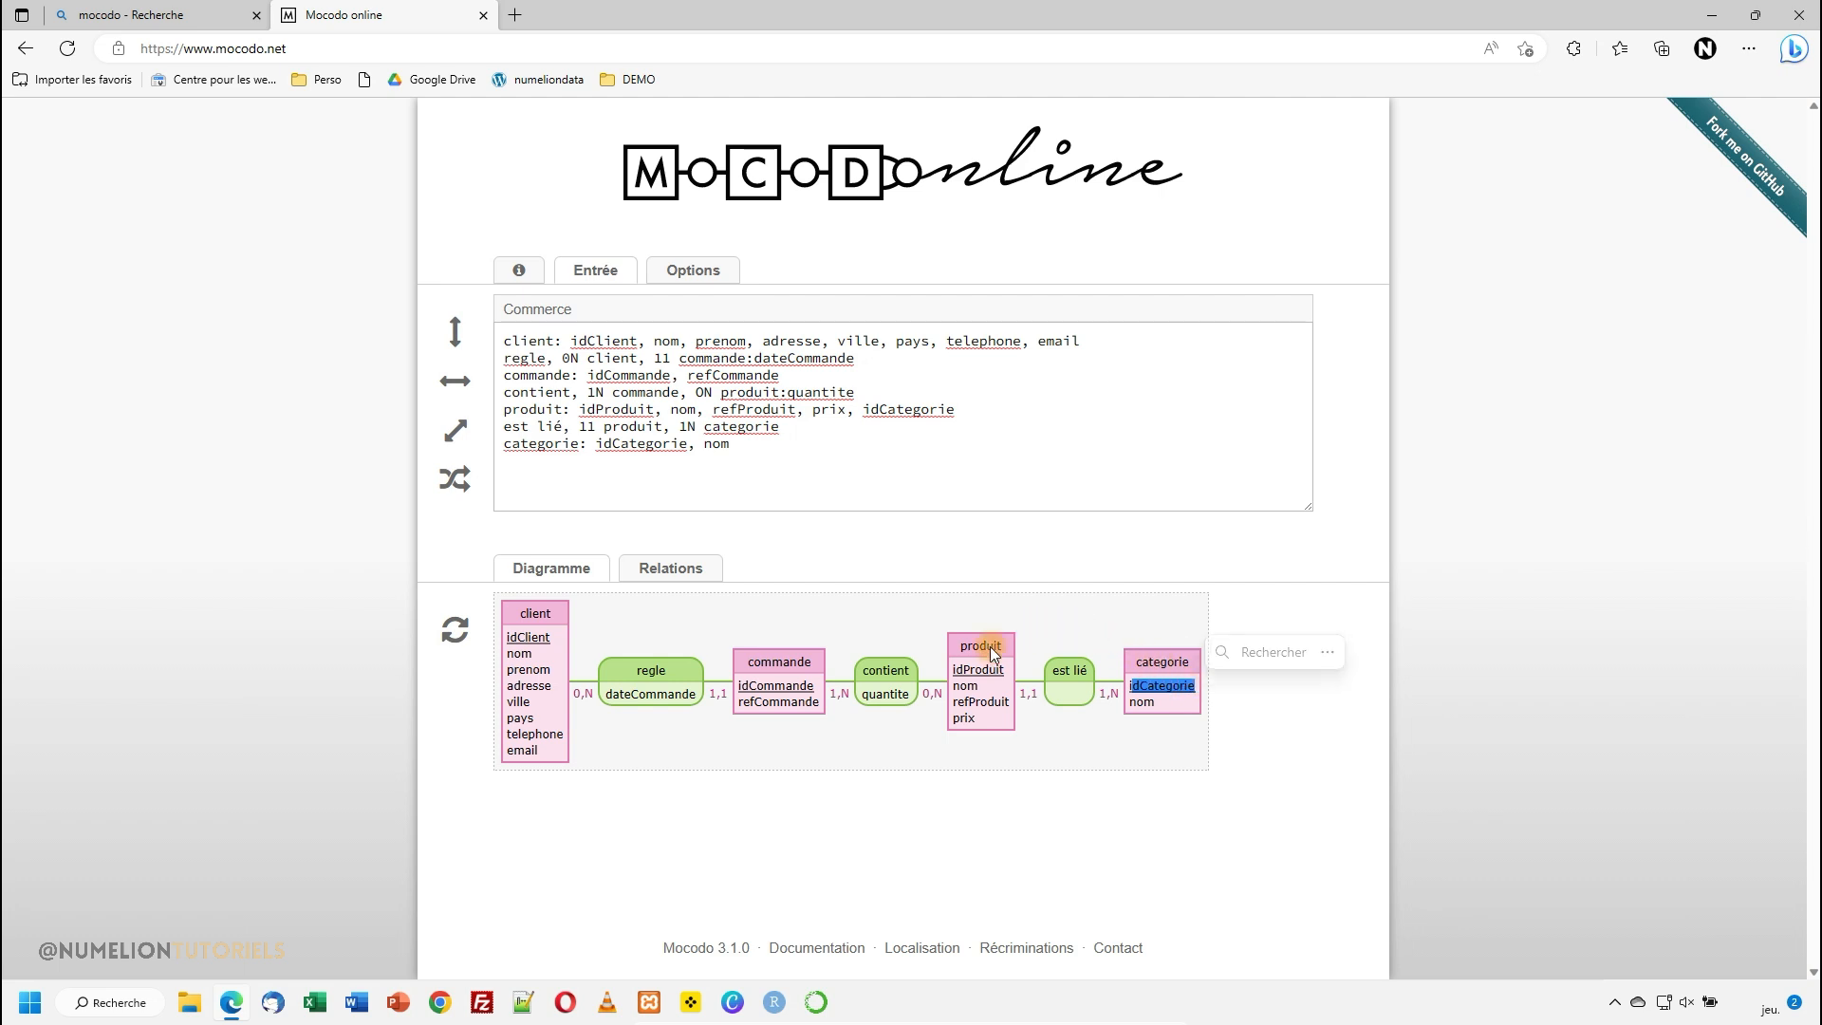
left_click_drag(955, 702, 1120, 694)
left_click(1038, 693)
left_click(457, 630)
left_click_drag(942, 714, 1012, 727)
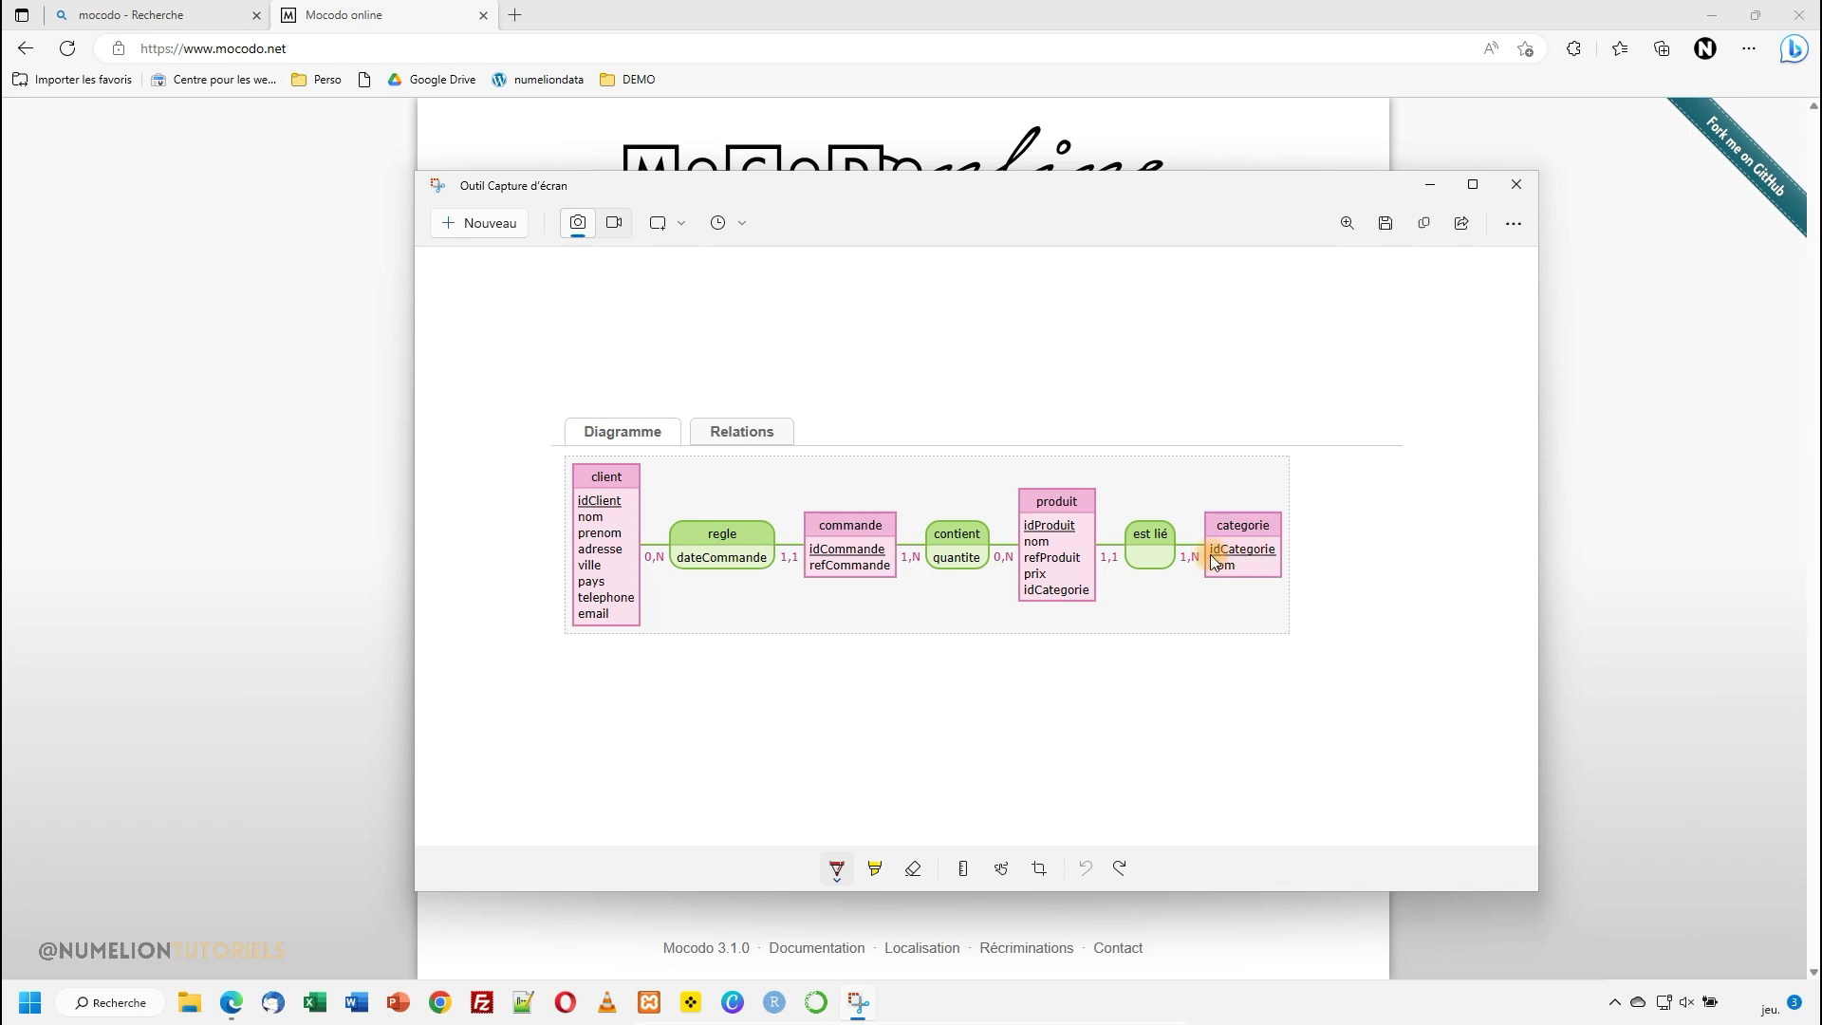
Step: On a Snipping Tool capture of the diagram, draw arrows from categorie to produit and client to commande, crossing out est lié and regle
left_click_drag(1106, 588, 1114, 576)
mouse_move(1172, 496)
left_mouse_down()
mouse_move(1130, 568)
mouse_move(1182, 573)
left_mouse_up()
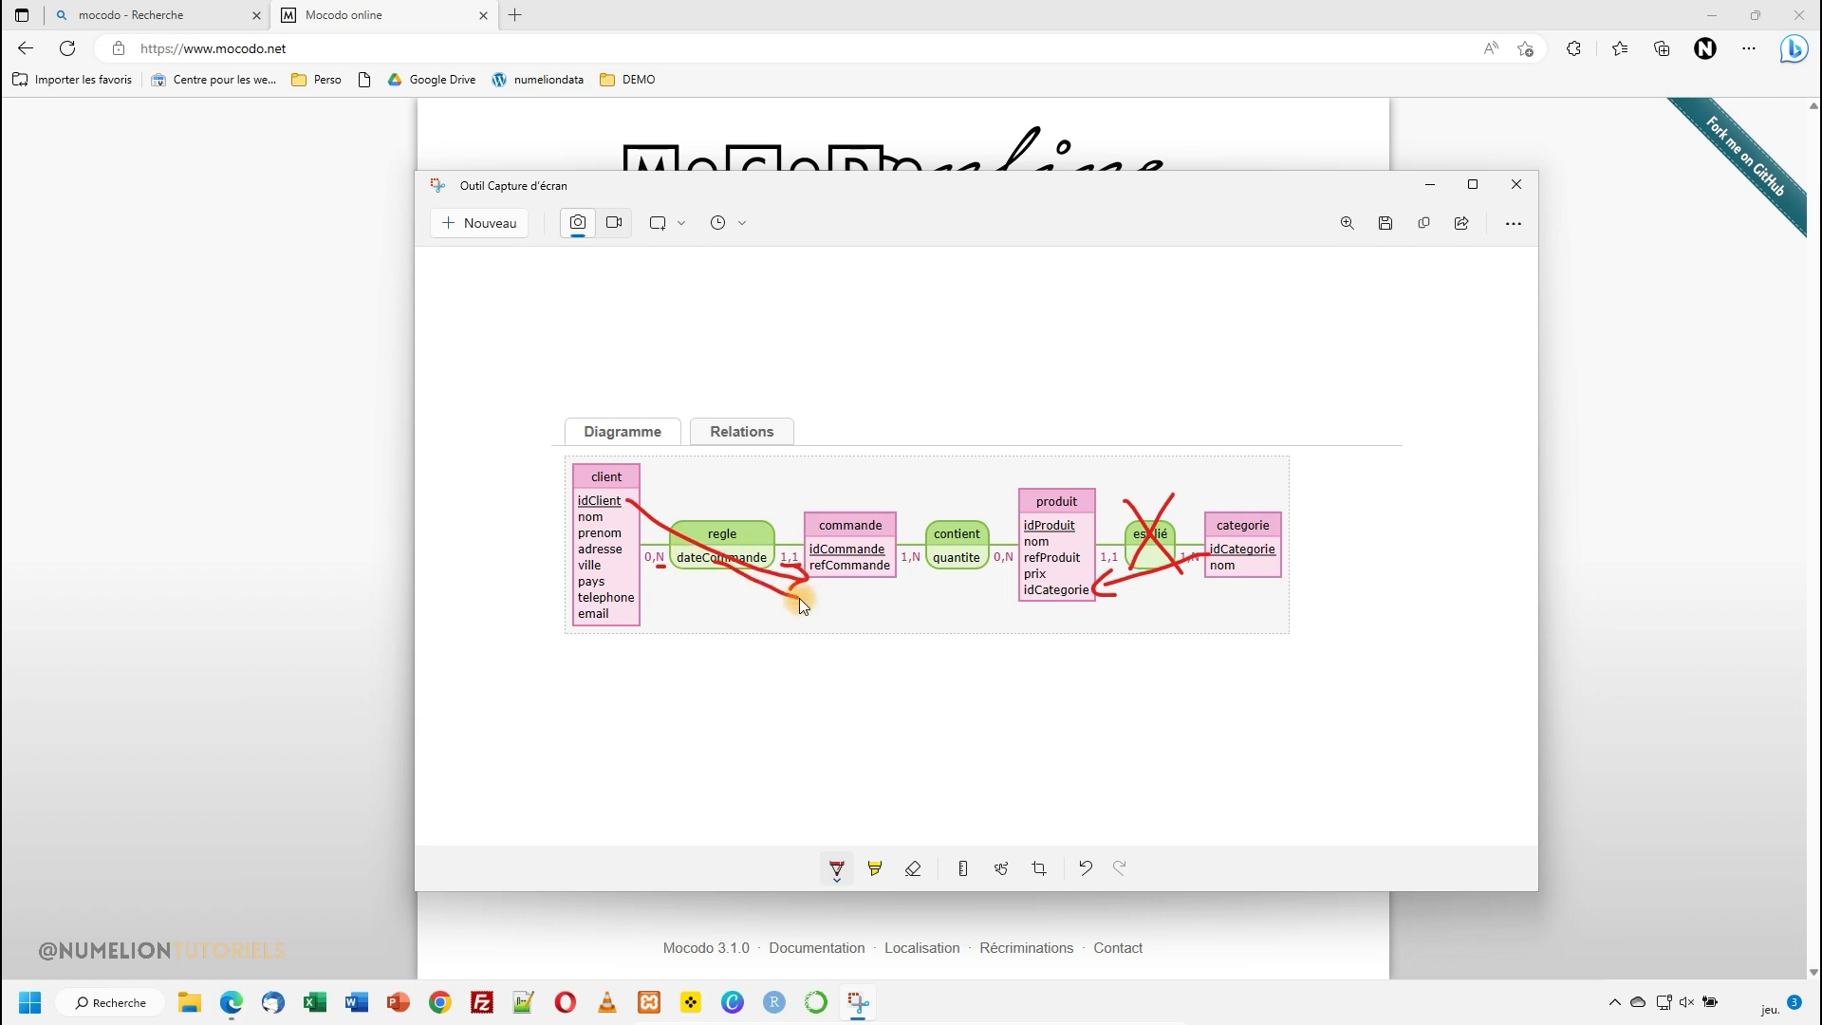
left_click_drag(812, 605, 799, 611)
mouse_move(731, 501)
left_mouse_down()
mouse_move(713, 526)
mouse_move(761, 581)
left_mouse_up()
Step: Frame the contient association on the capture and draw lines into it from idCommande and idProduit
left_click_drag(896, 472, 1014, 604)
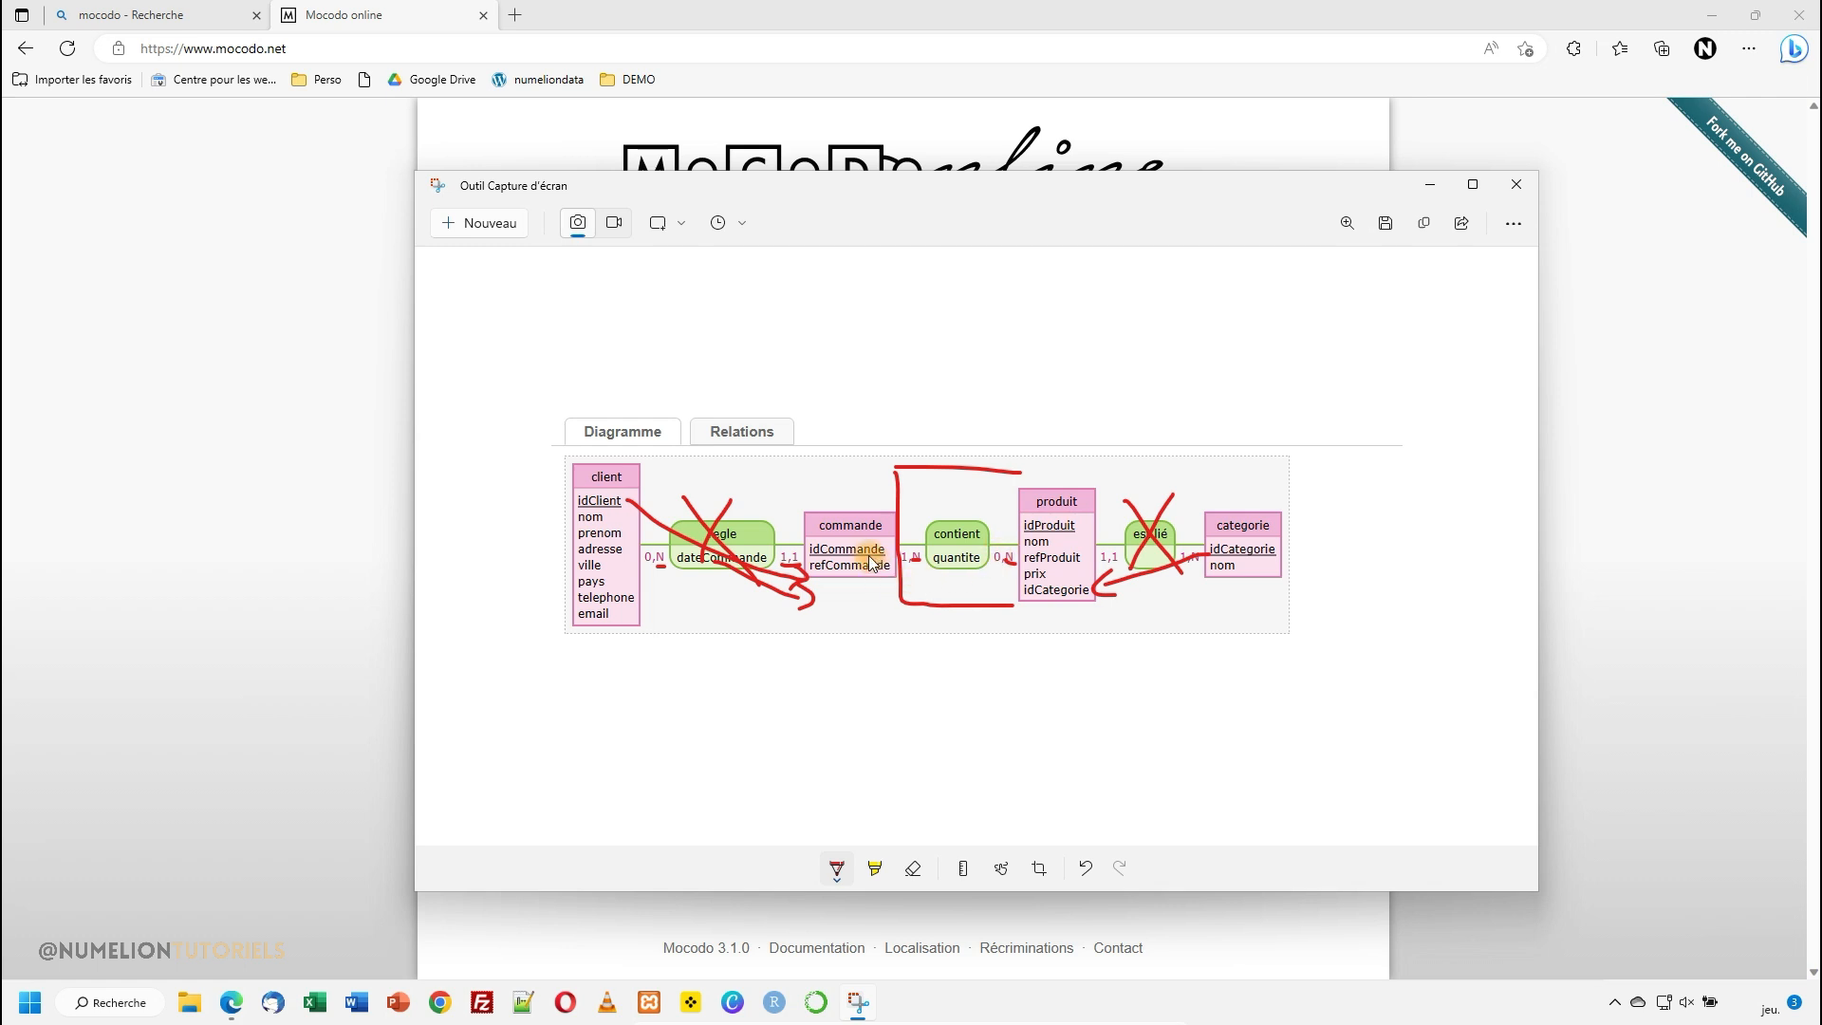
left_click_drag(886, 553, 925, 565)
left_click_drag(1023, 520, 1001, 566)
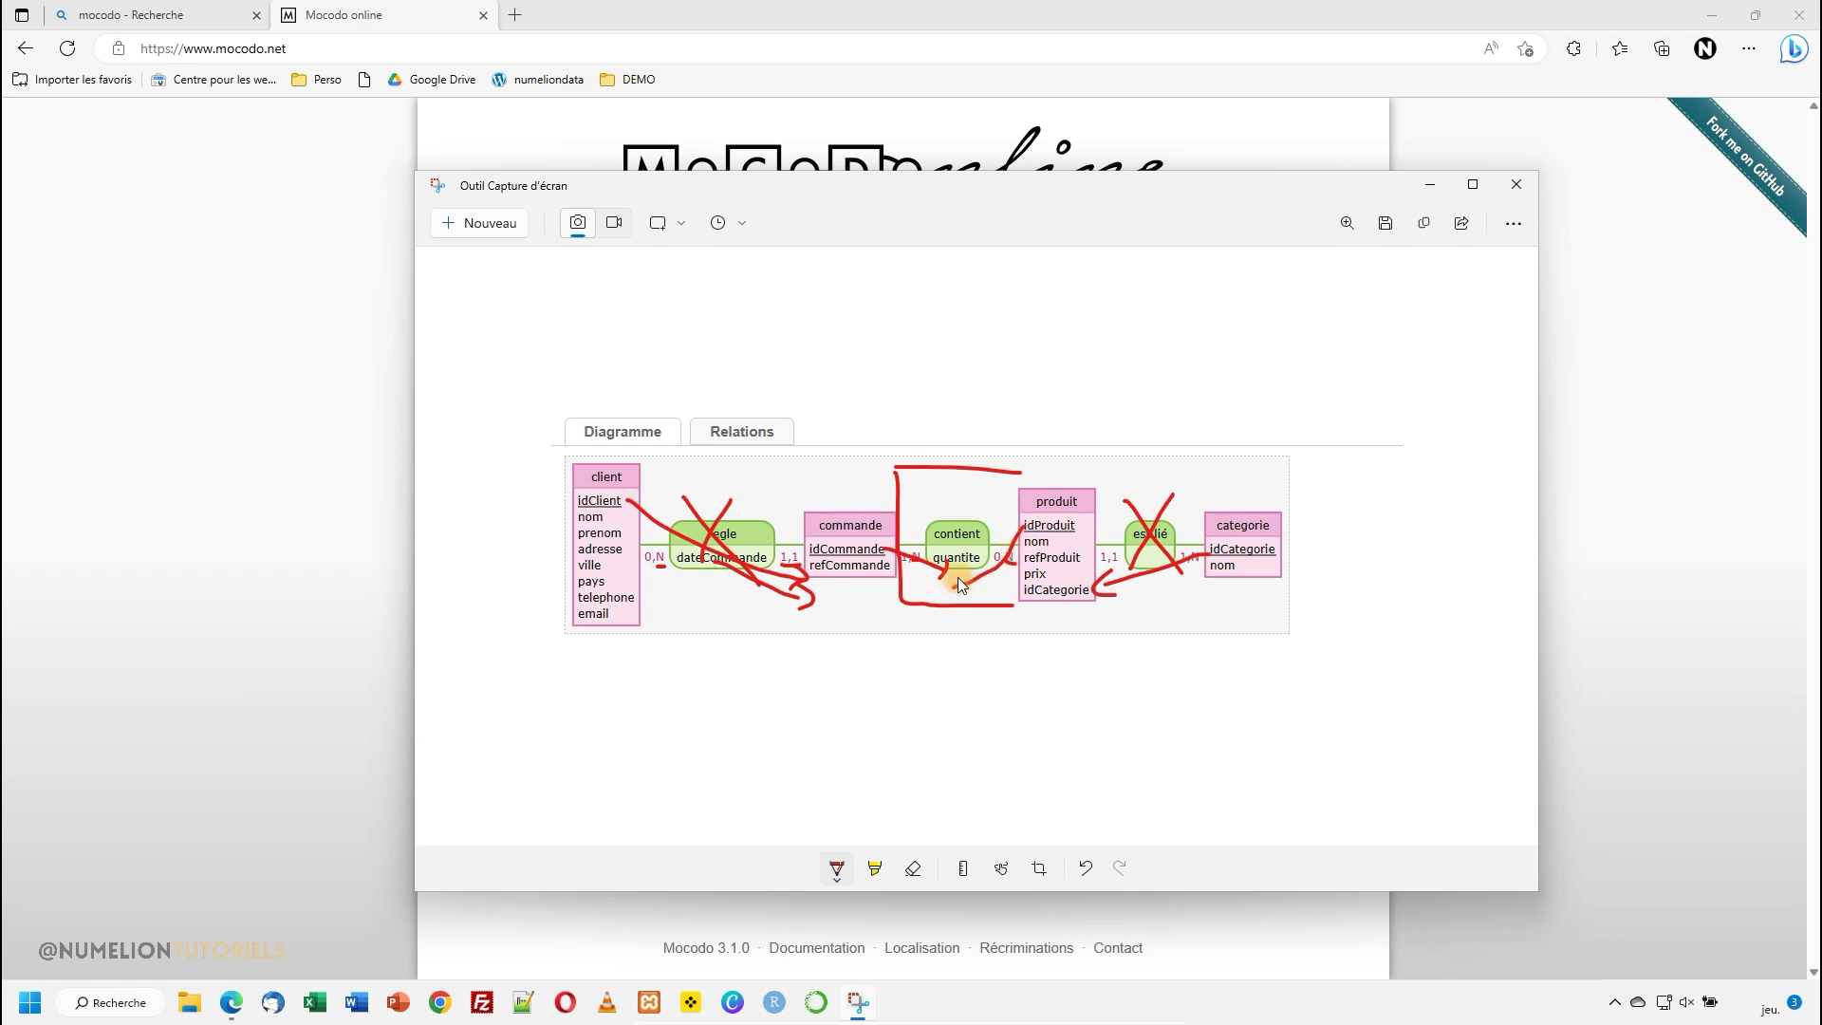